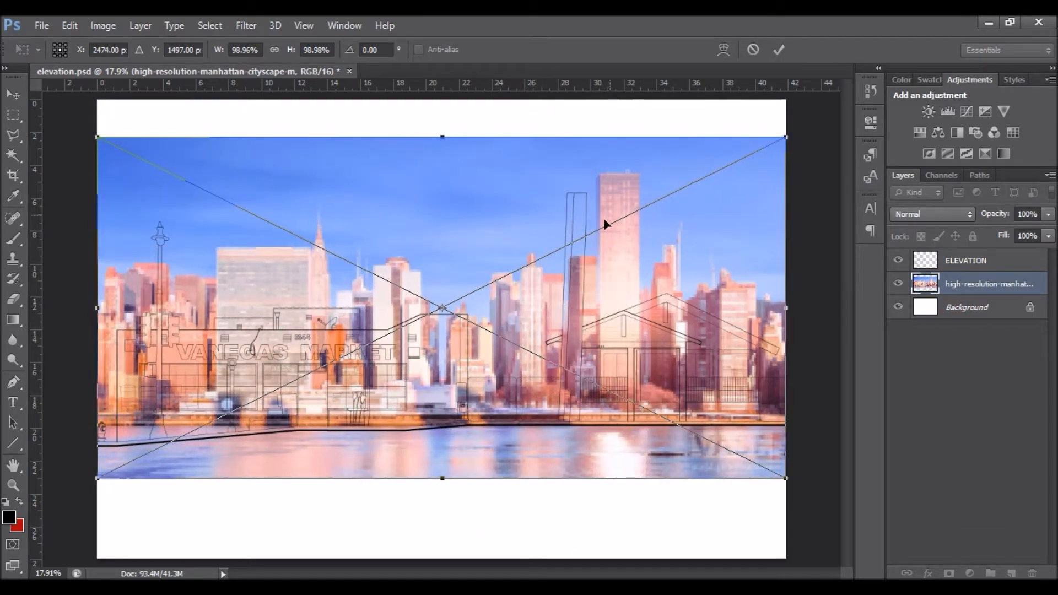
Move the placed Manhattan skyline image down to align with the elevation's ground line, and rasterize its layer.
drag(665, 234, 661, 255)
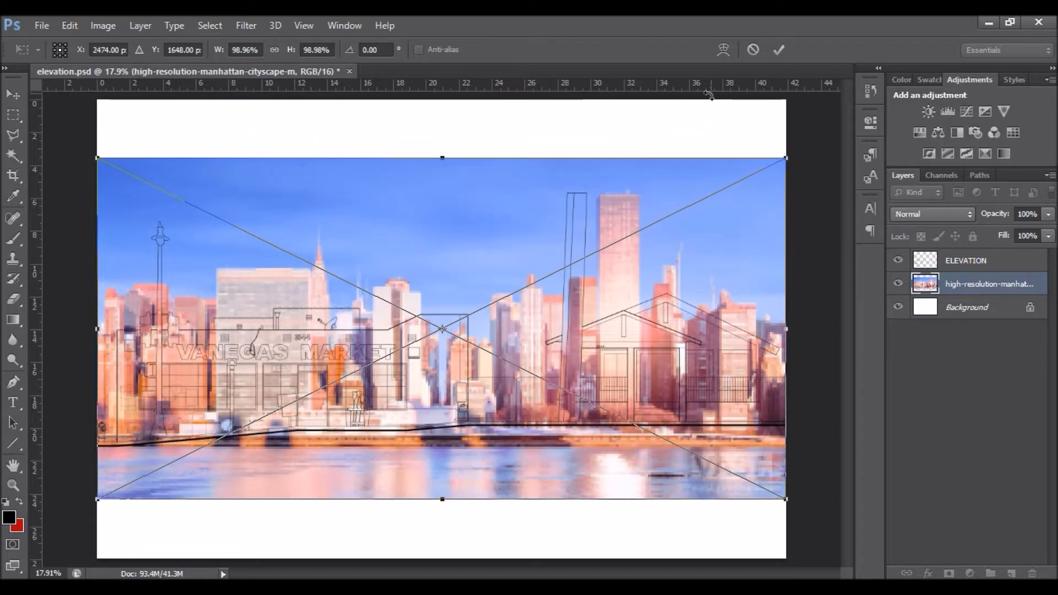
click(776, 57)
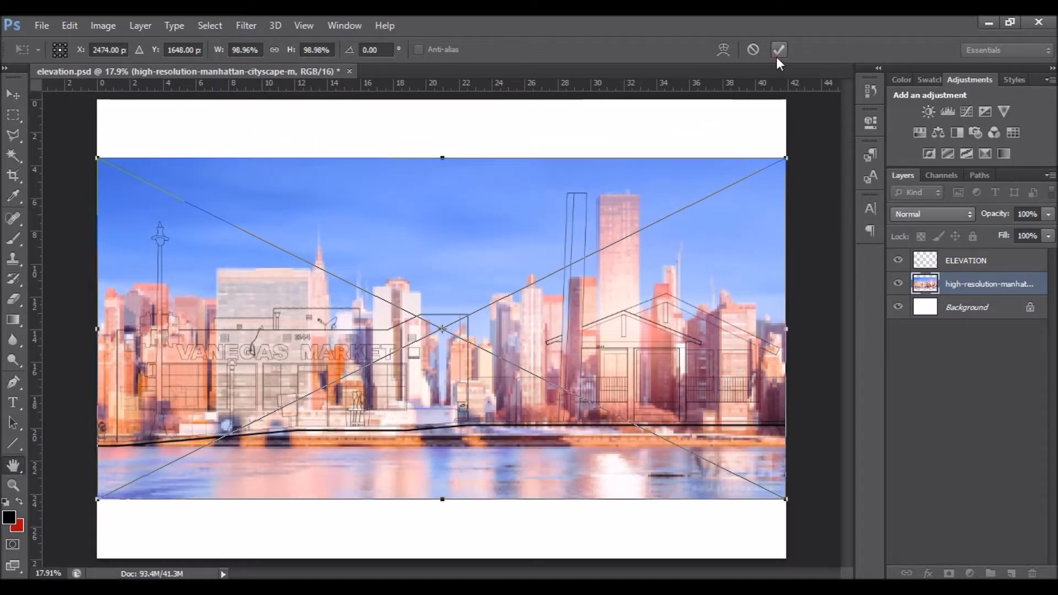
right_click(949, 292)
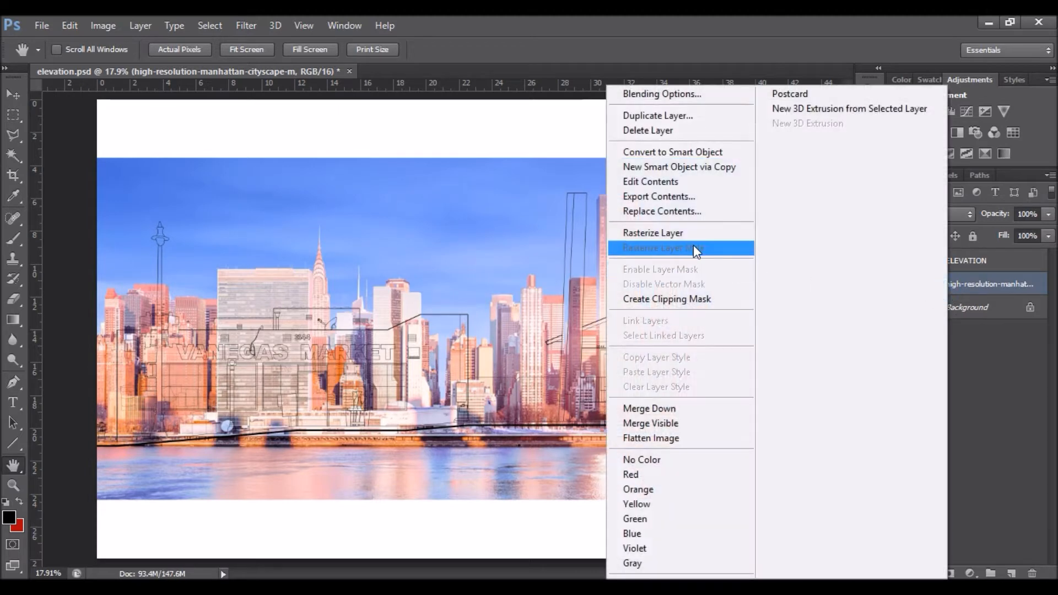
click(694, 245)
With the skyline faded to 9% opacity, delete its parts outside the ELEVATION layer's sky area using an inverted Magic Wand selection, and restore 100% opacity.
click(1048, 215)
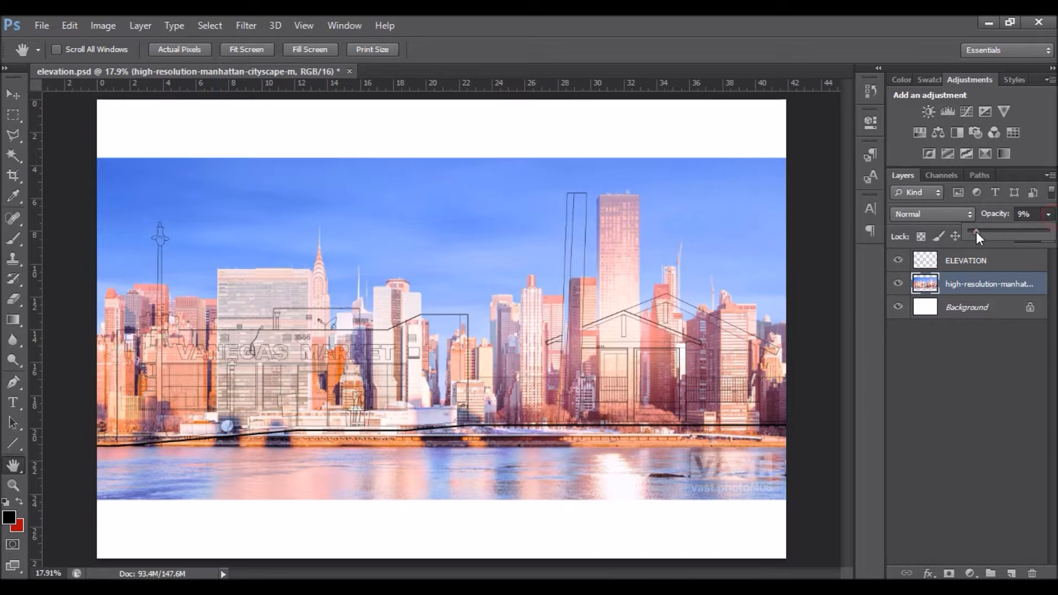
drag(977, 231, 981, 267)
click(980, 264)
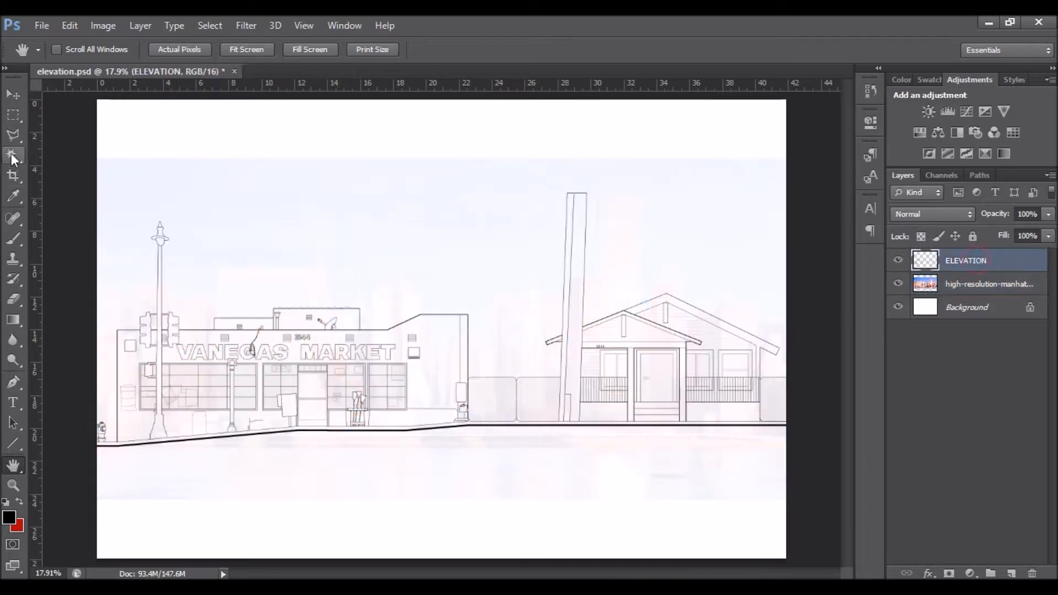
click(13, 156)
click(277, 242)
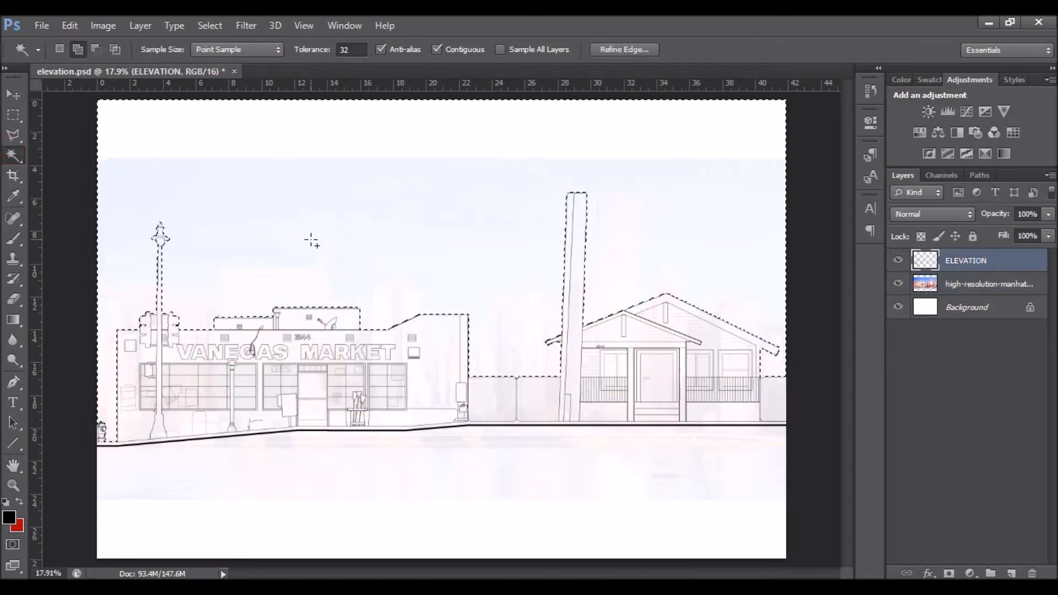
right_click(310, 239)
click(395, 417)
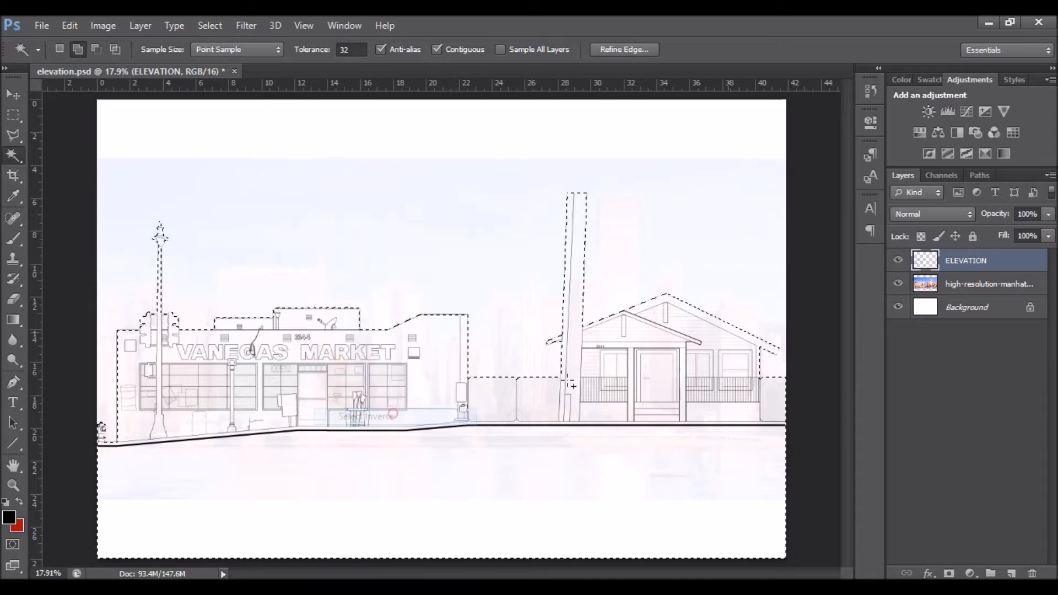
click(987, 292)
key(Delete)
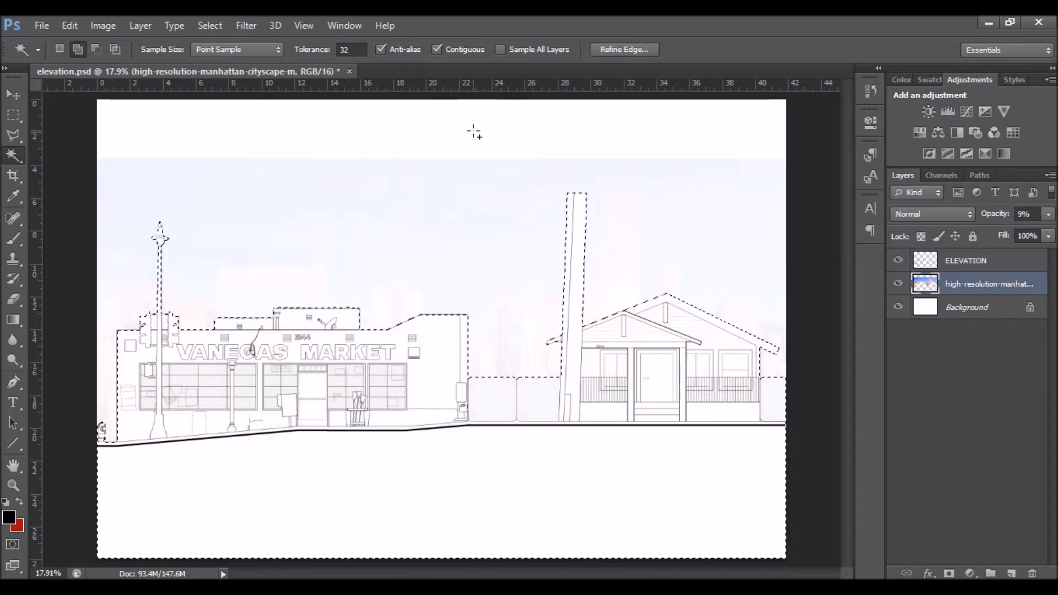
key(ctrl+d)
click(1049, 215)
click(1049, 233)
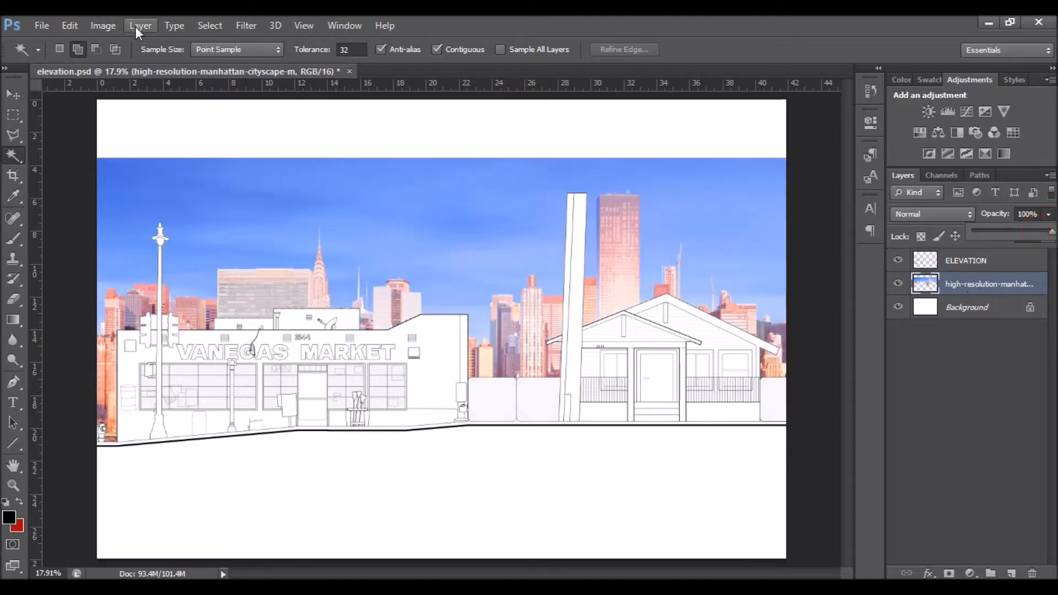
Convert the skyline layer to black and white with the Default preset and set its opacity to 40%.
click(103, 26)
mouse_move(132, 65)
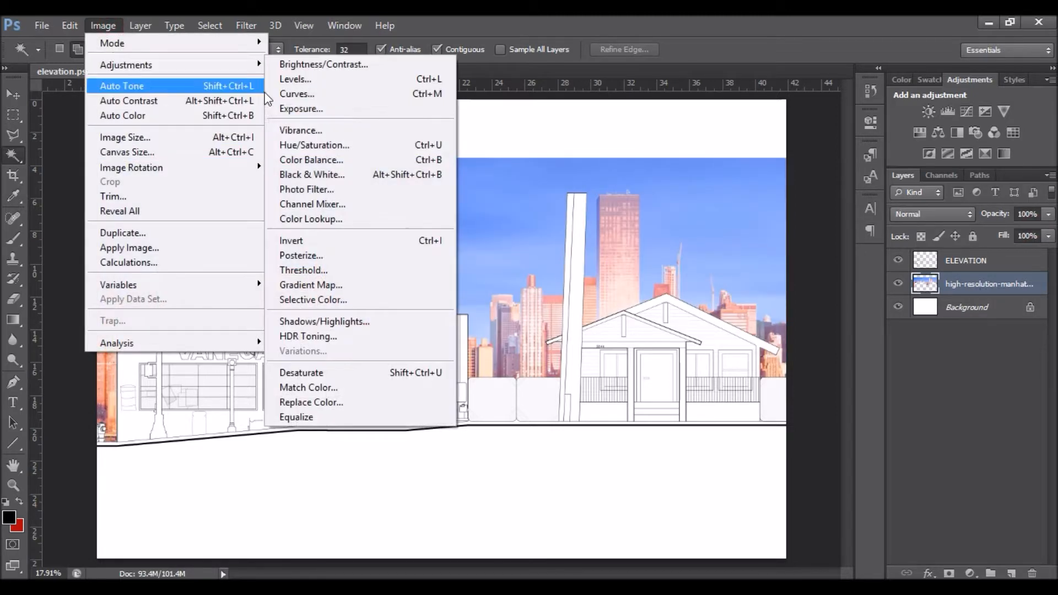
click(309, 173)
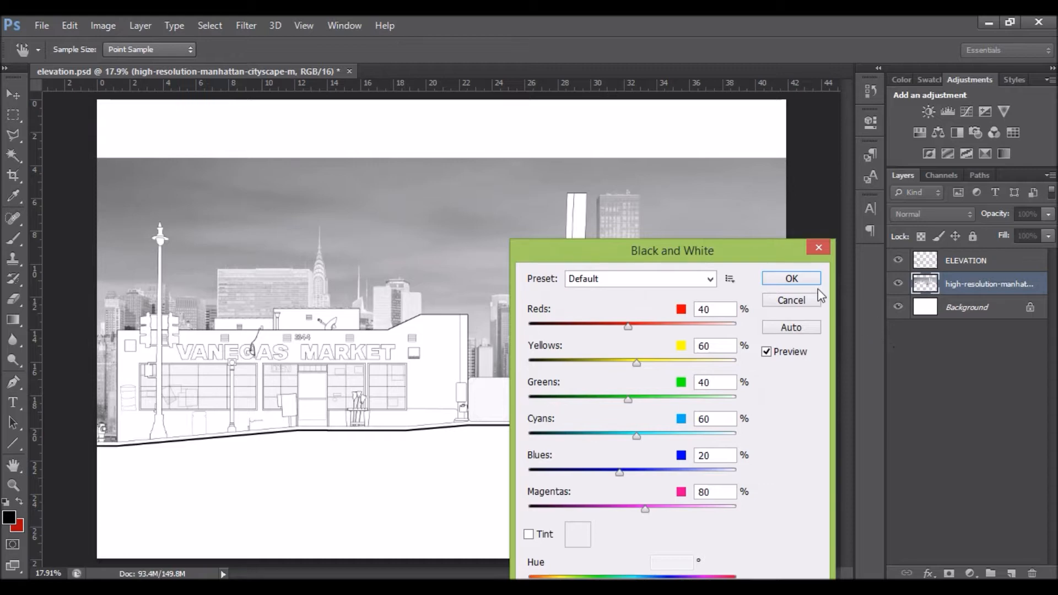
click(815, 282)
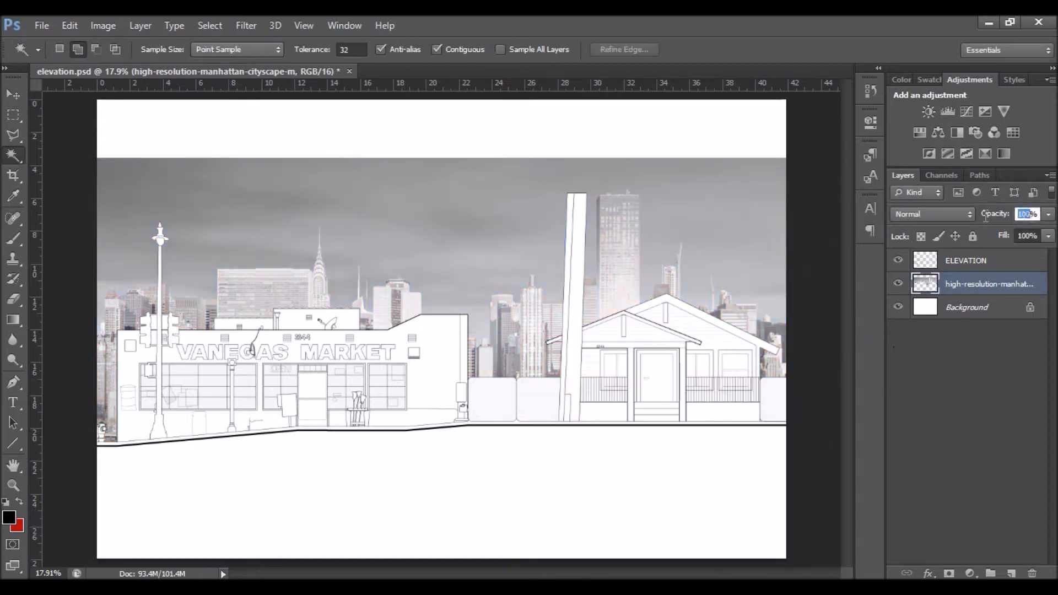
text(50)
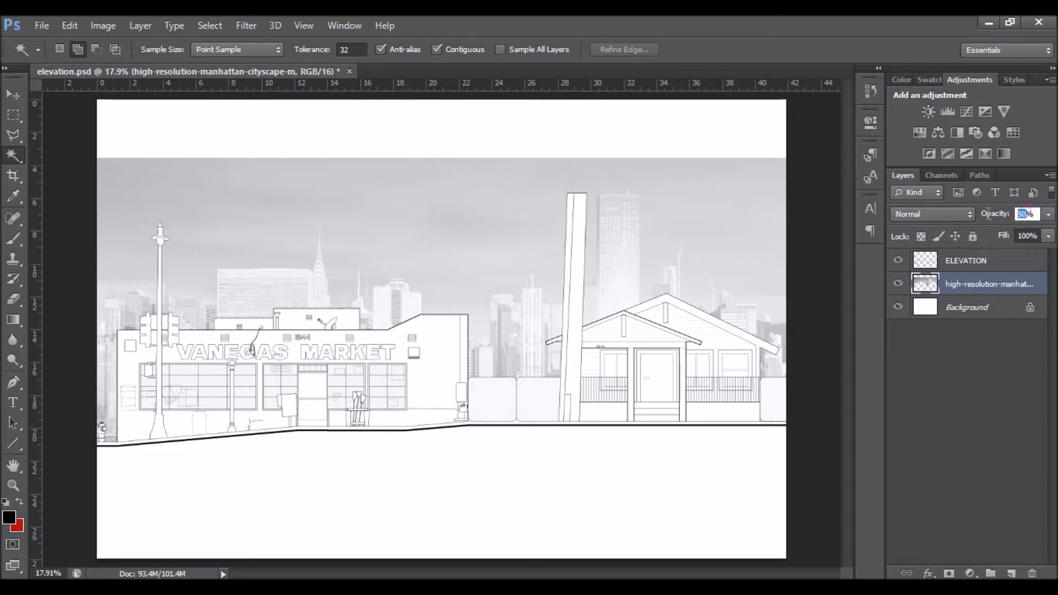
text(40)
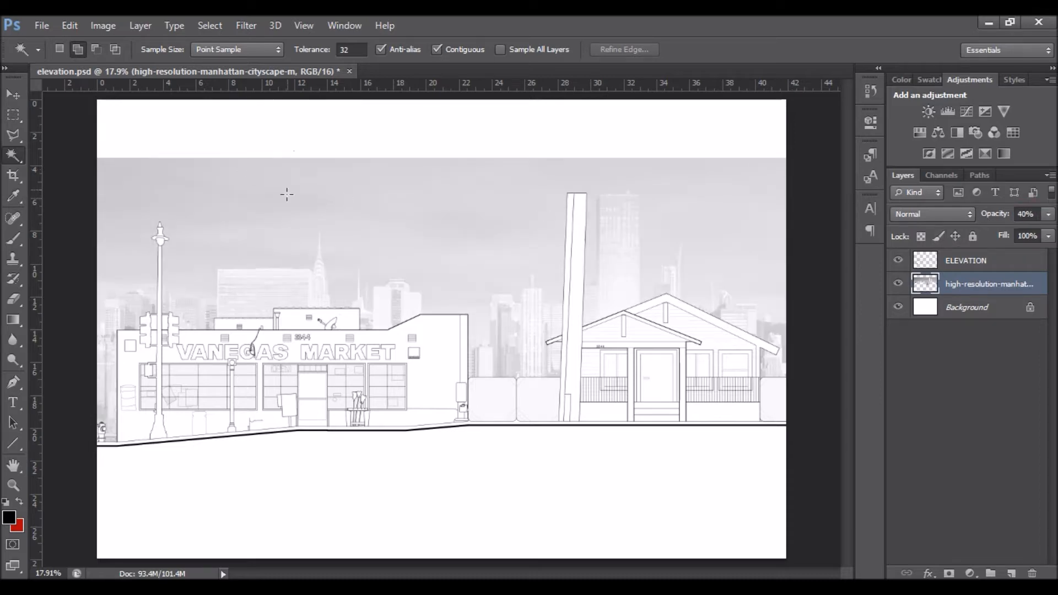
Place the pin-by-atitere tree image from the Desktop above the skyline layer.
click(47, 24)
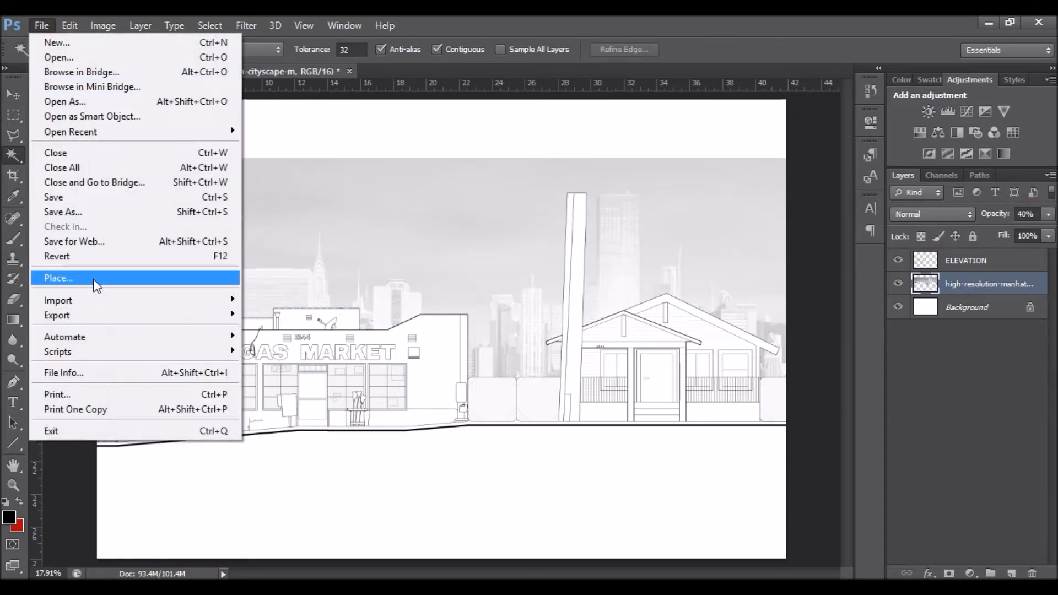
click(94, 279)
scroll(1023, 349, down, 5)
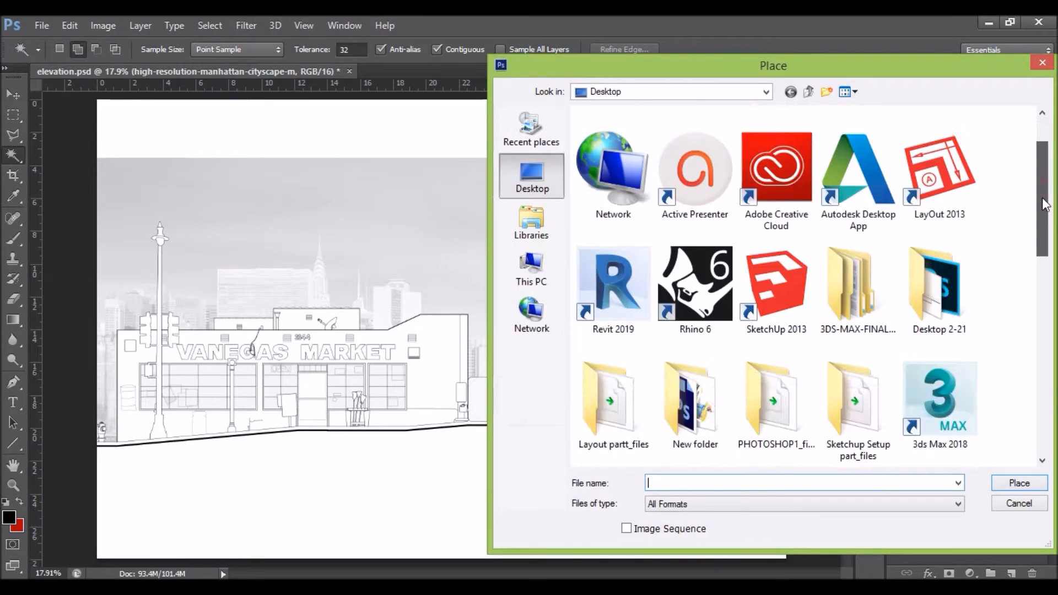
scroll(1023, 349, down, 3)
double_click(940, 259)
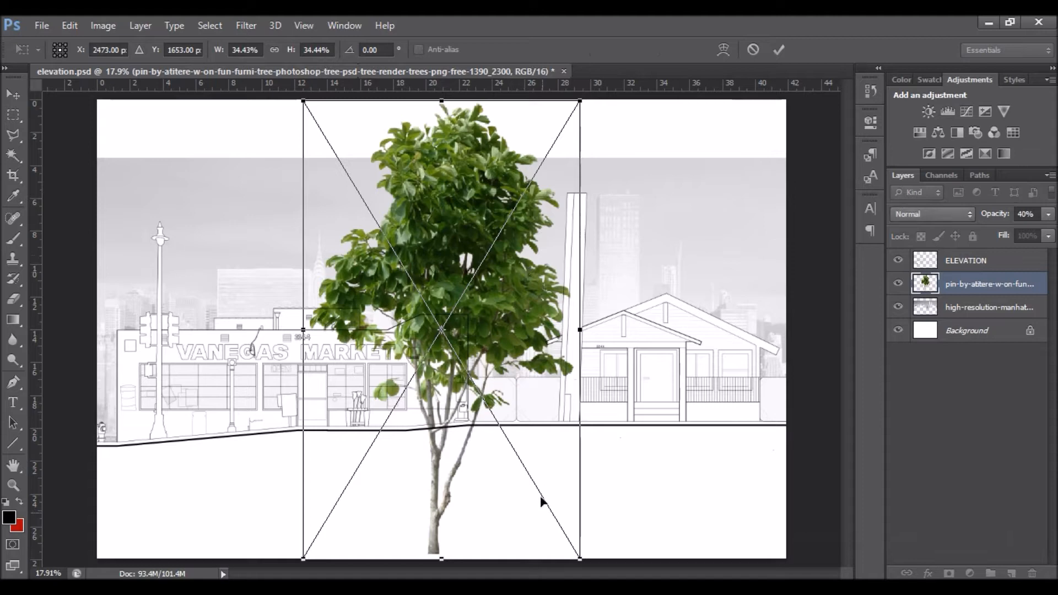
Scale the placed tree to about 17.77% and stand it on the ground line near the market's end facing the house.
drag(579, 558, 445, 336)
drag(383, 188, 453, 285)
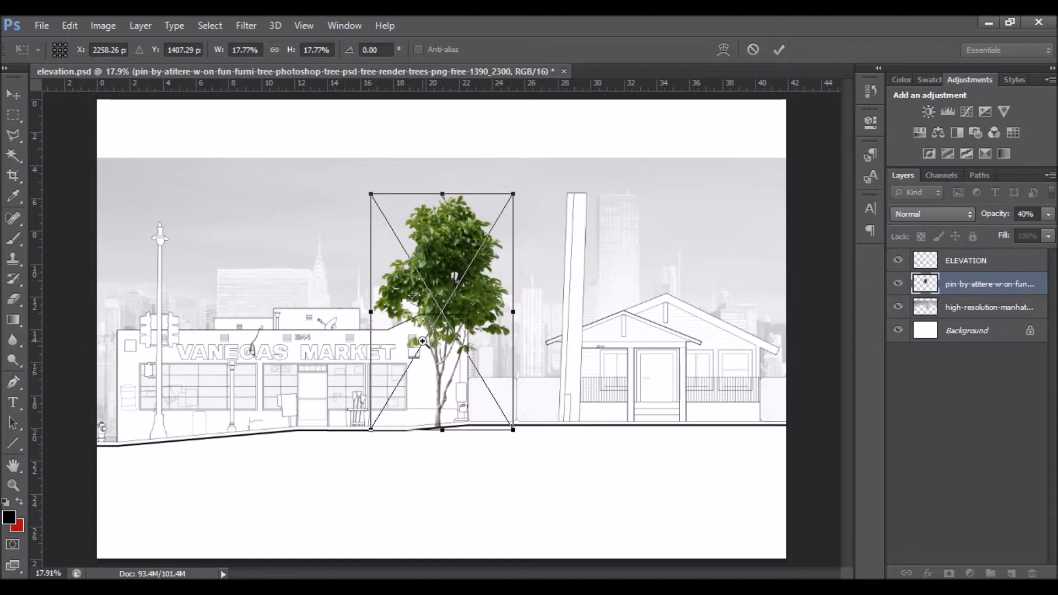
key(ctrl+plus)
key(ctrl+plus)
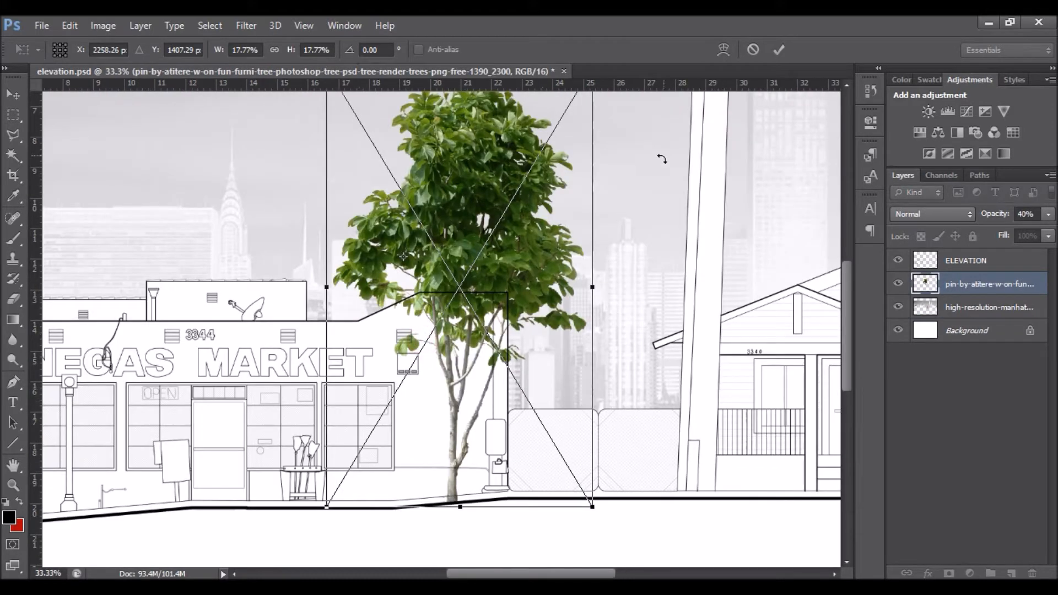
click(778, 50)
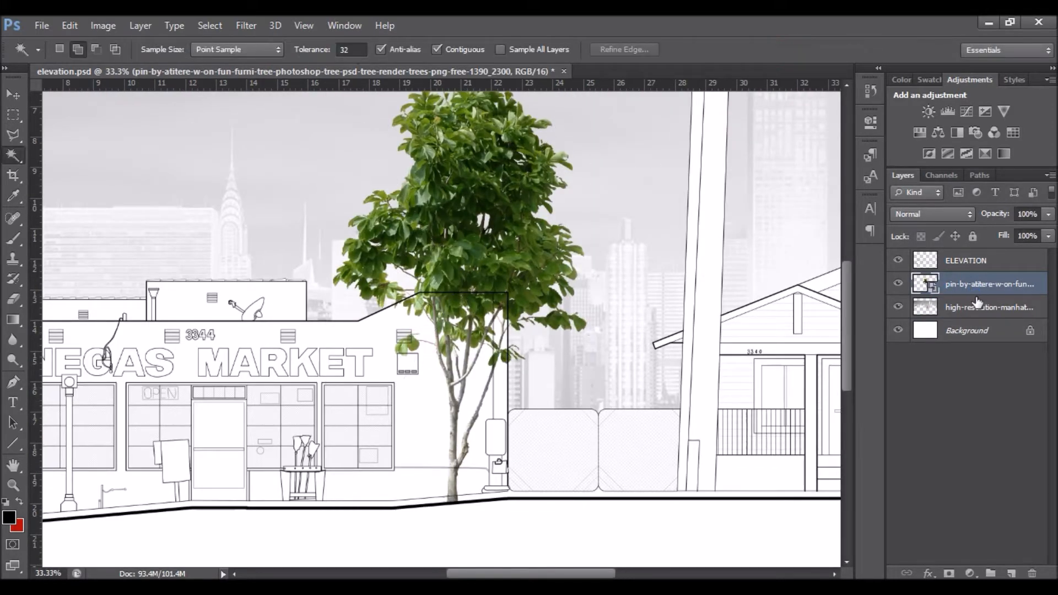
Rasterize the pin-by-atitere tree layer and leave nothing selected.
right_click(976, 292)
click(647, 231)
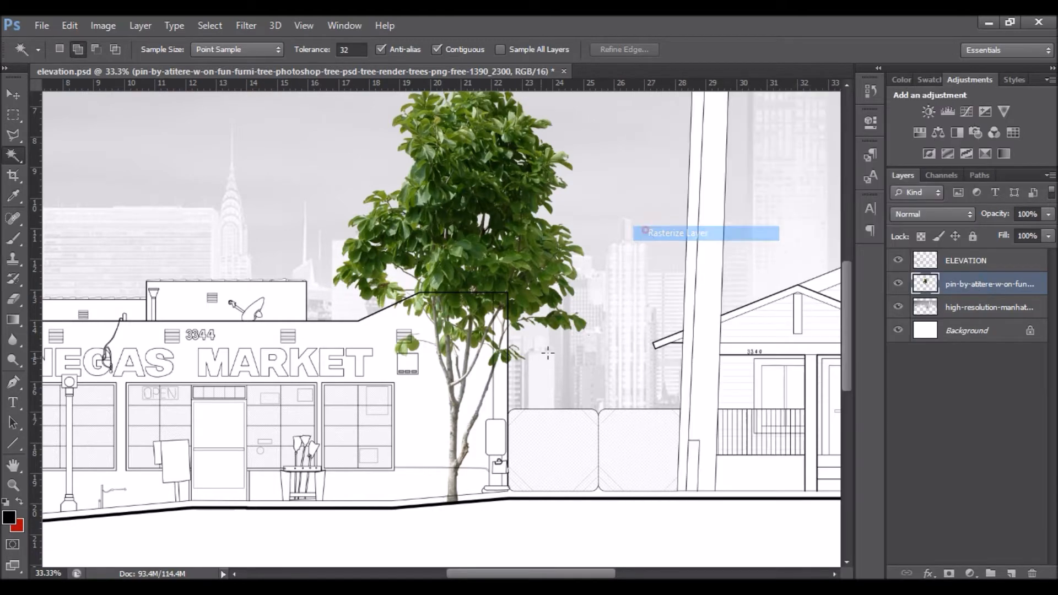
click(482, 410)
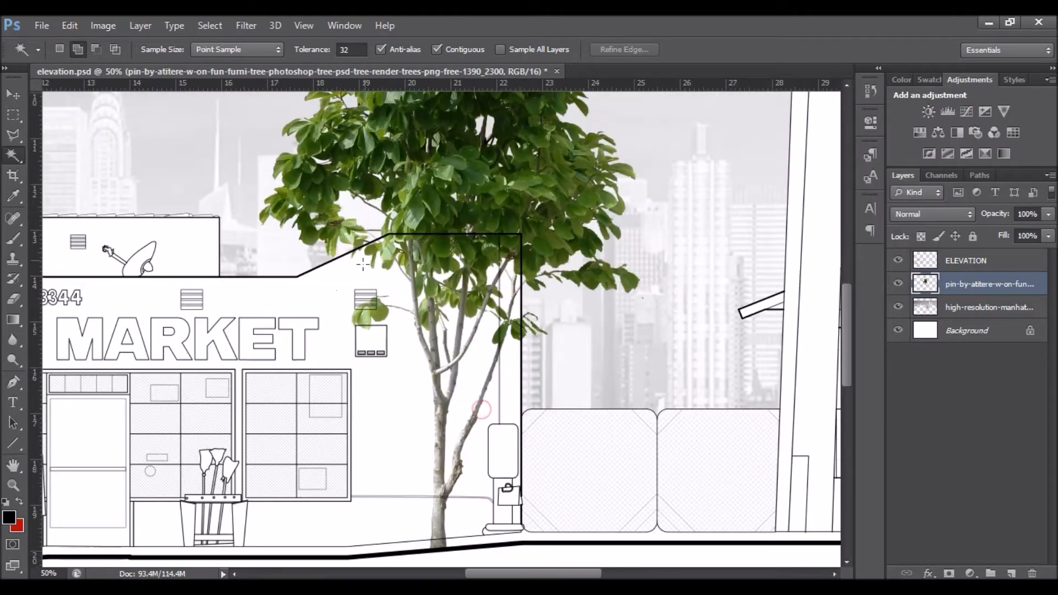
click(520, 234)
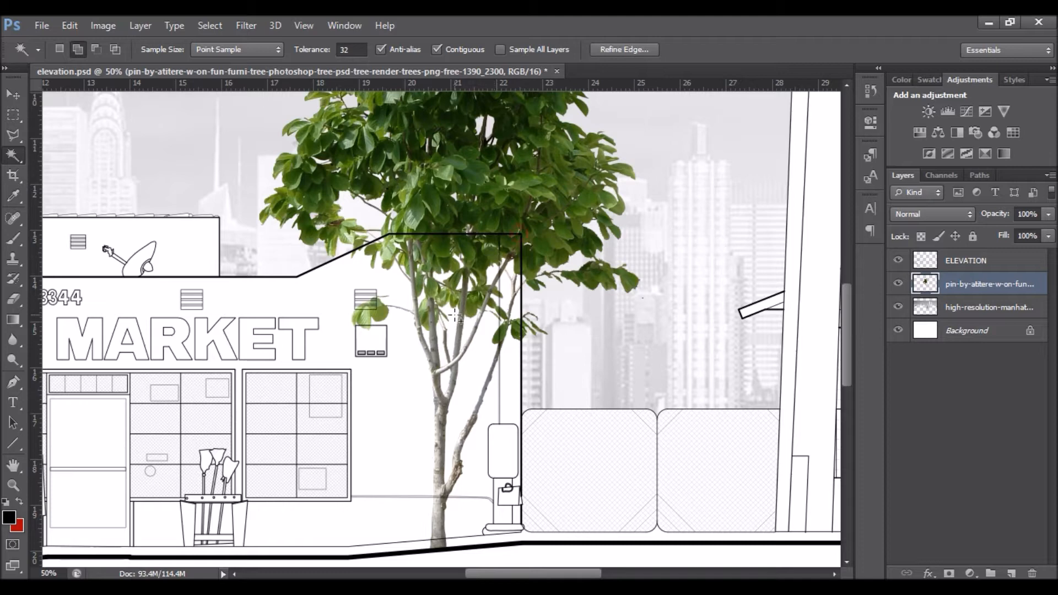
key(ctrl+d)
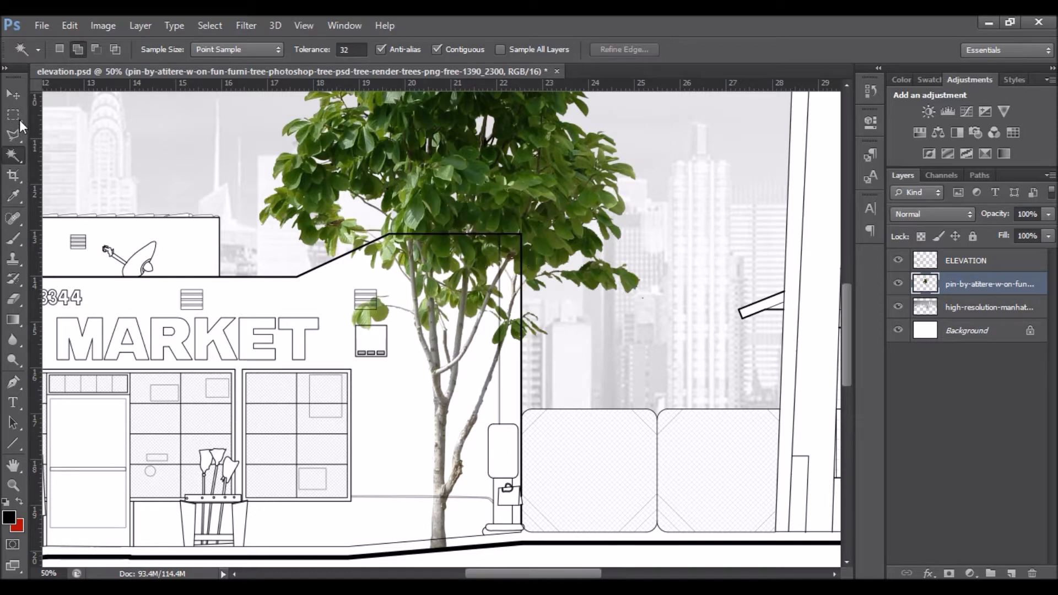
Delete the trunk and foliage overlapping the market facade using combined Rectangular Marquee and Polygonal Lasso selections that follow the roofline.
click(13, 115)
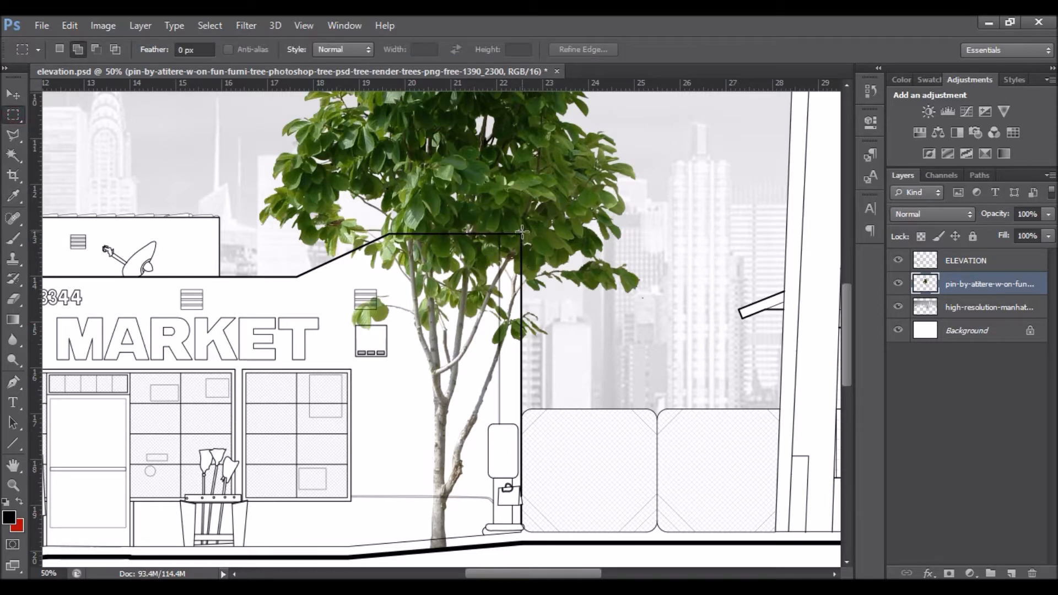
drag(522, 232, 383, 523)
drag(346, 262, 476, 490)
drag(408, 466, 466, 553)
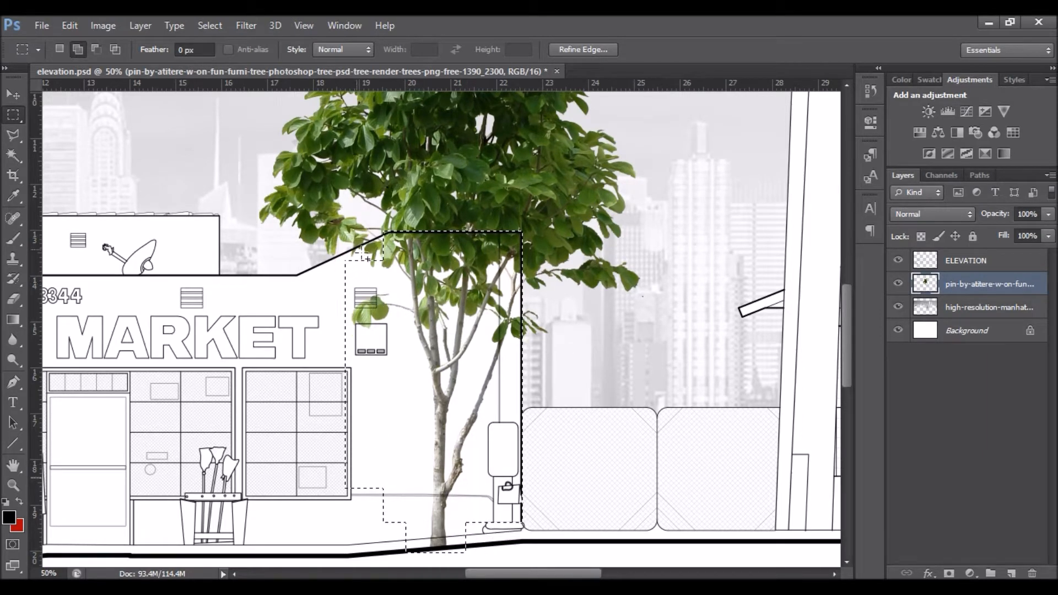
click(22, 132)
click(331, 260)
click(393, 237)
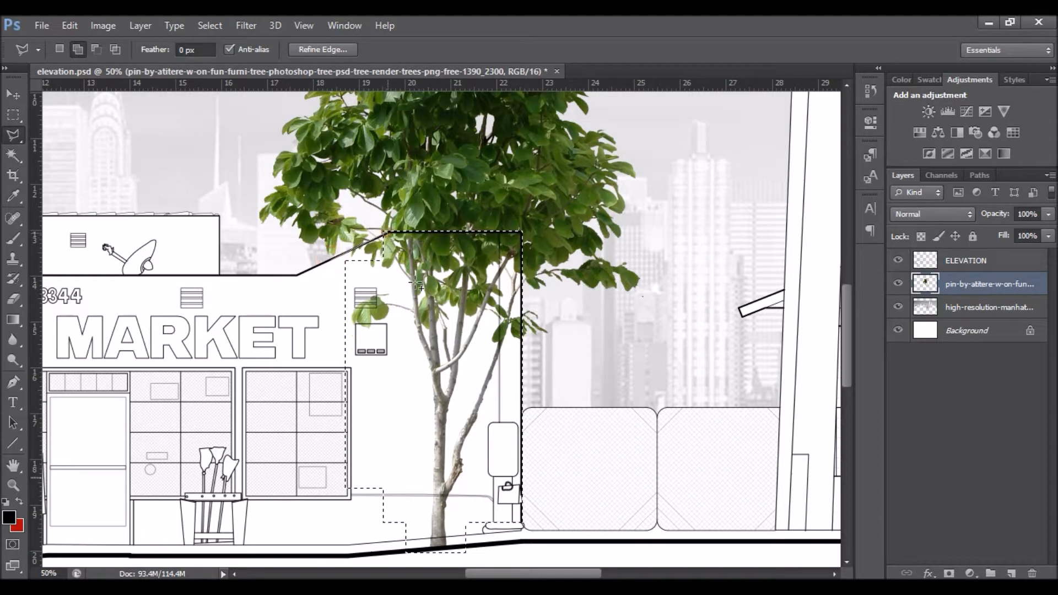
click(330, 261)
key(Delete)
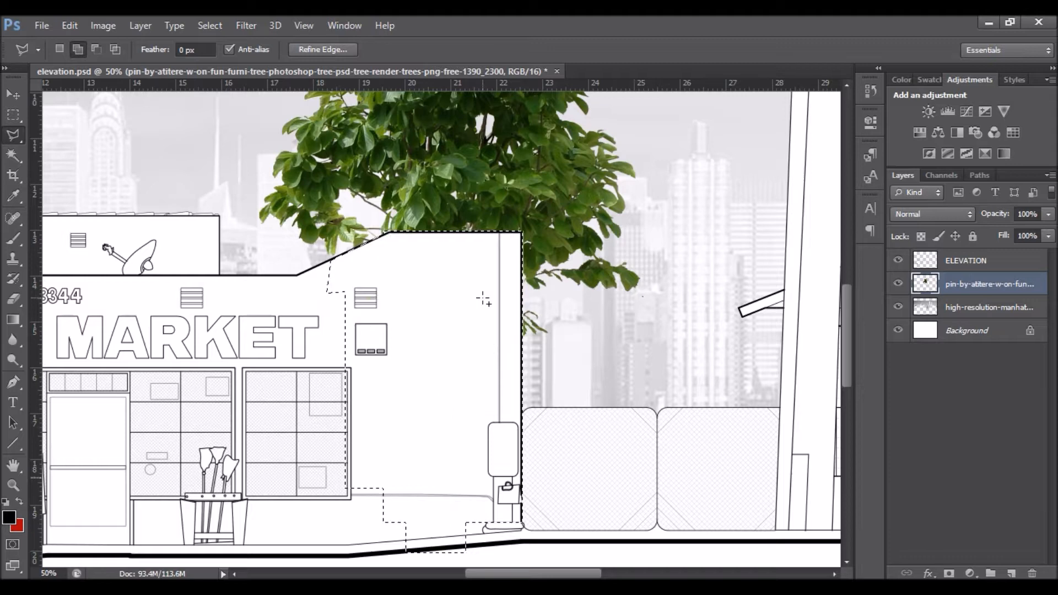
key(ctrl+d)
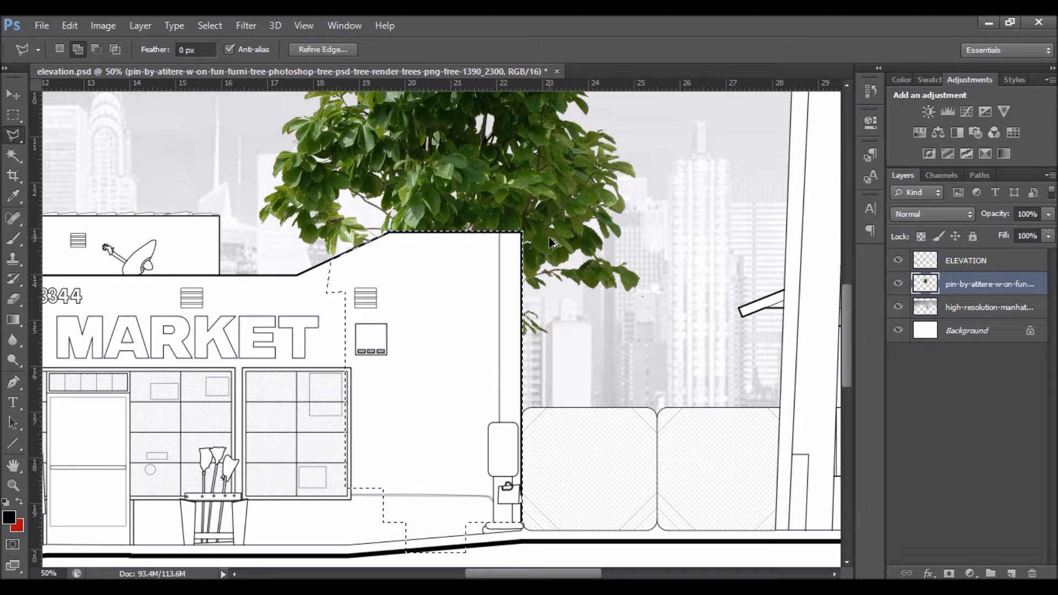
Place the hackberry_tree image from the Desktop above the first tree layer.
click(13, 97)
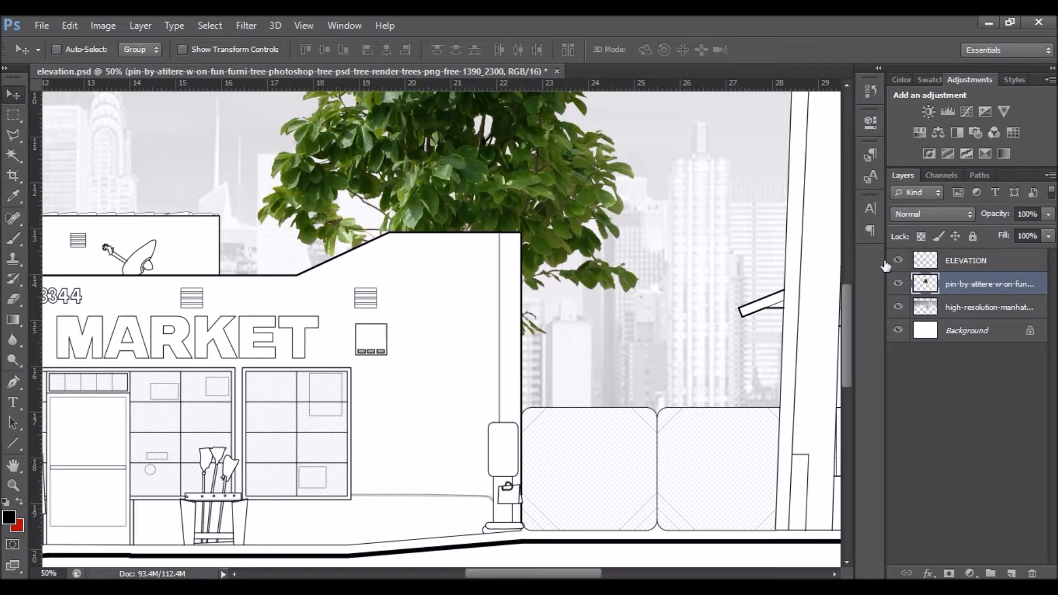
alt+click(537, 270)
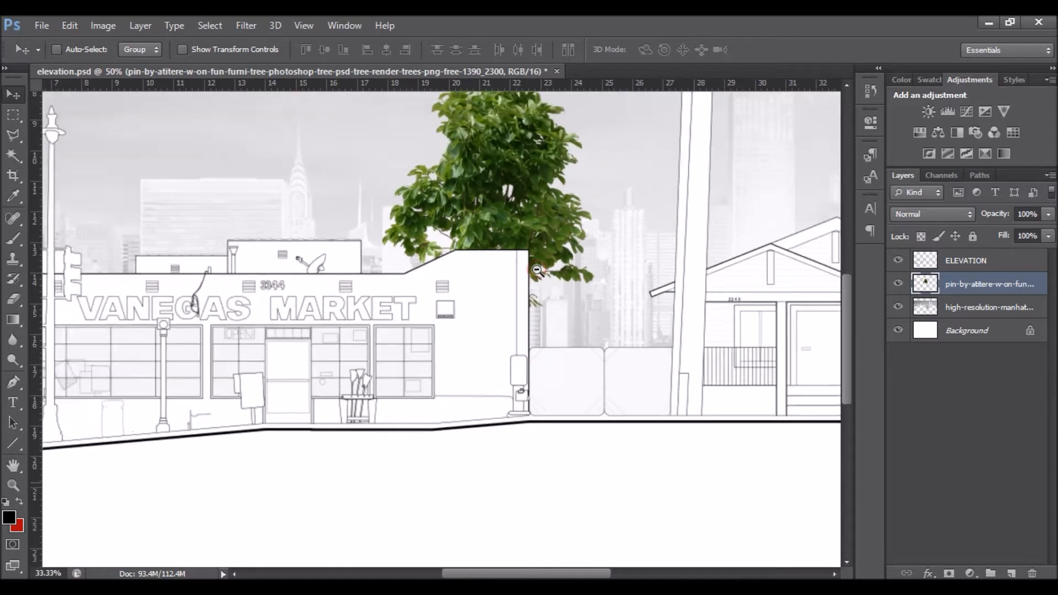
click(41, 26)
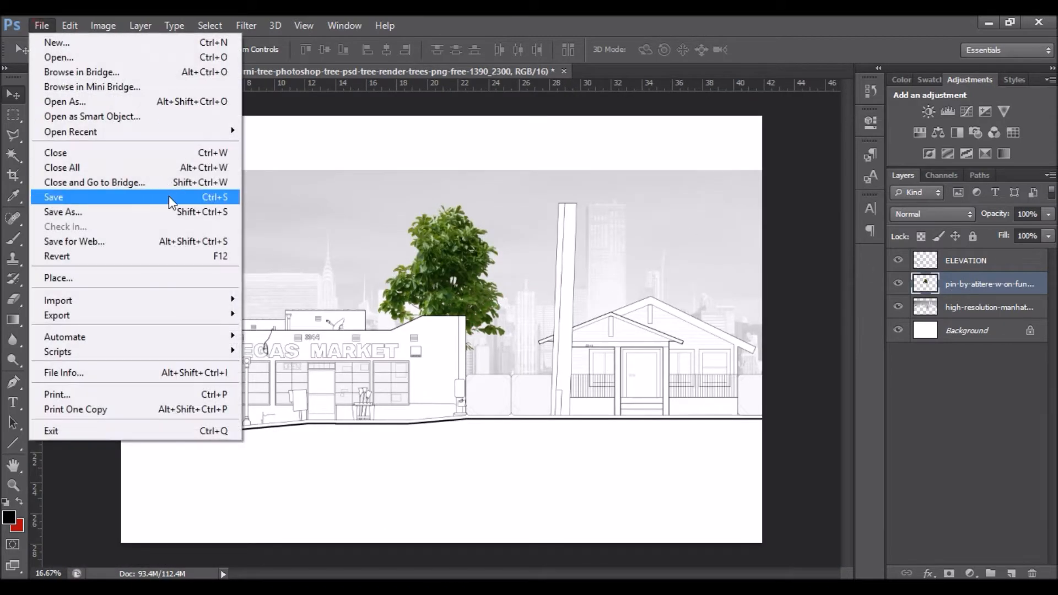
click(88, 277)
drag(1038, 212, 1026, 434)
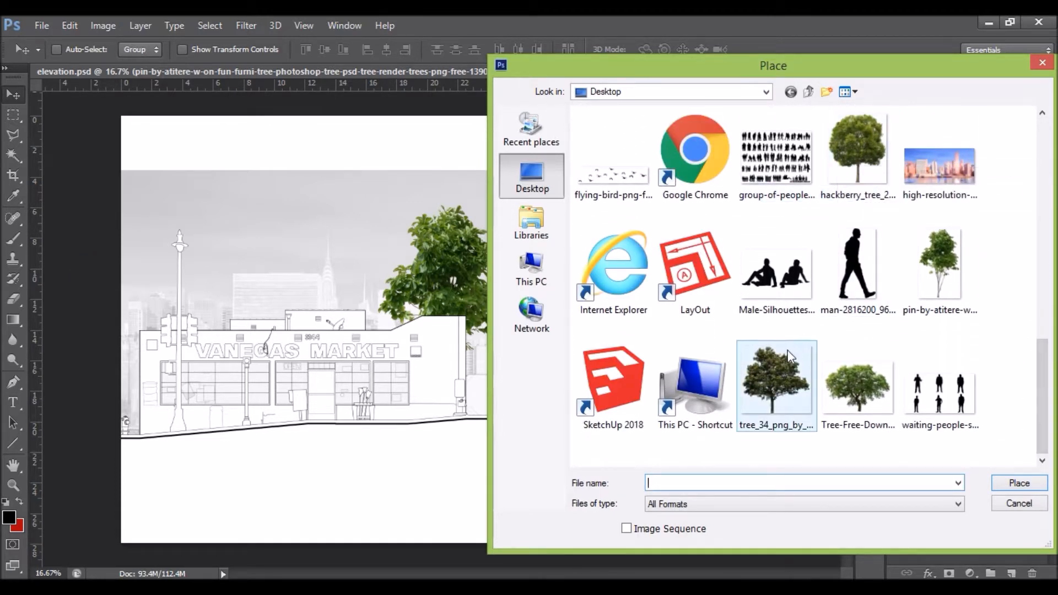
click(853, 135)
double_click(853, 135)
Scale the hackberry tree to about 39.46%, stand it on the ground line at the house, and rasterize its layer.
drag(543, 273, 697, 273)
drag(419, 113, 572, 296)
drag(664, 353, 665, 243)
drag(577, 172, 597, 208)
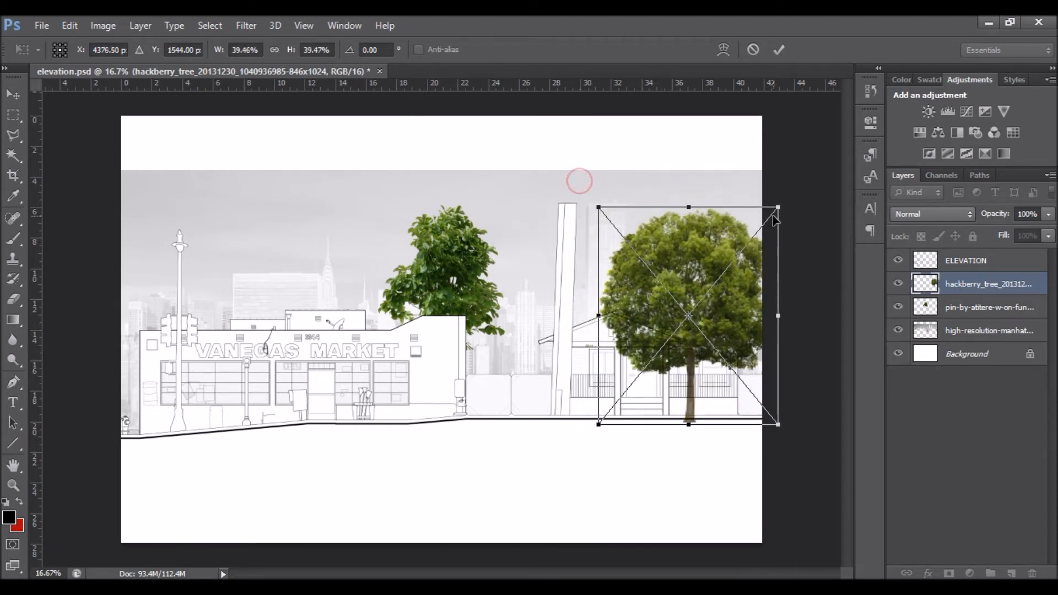
drag(696, 251, 683, 241)
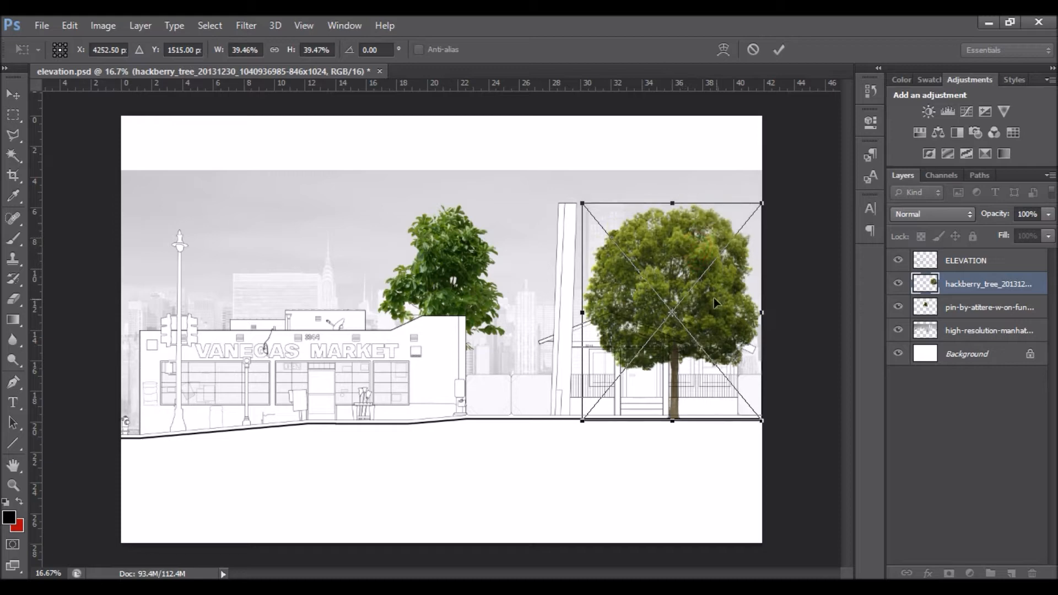
ctrl+click(752, 308)
ctrl+click(752, 308)
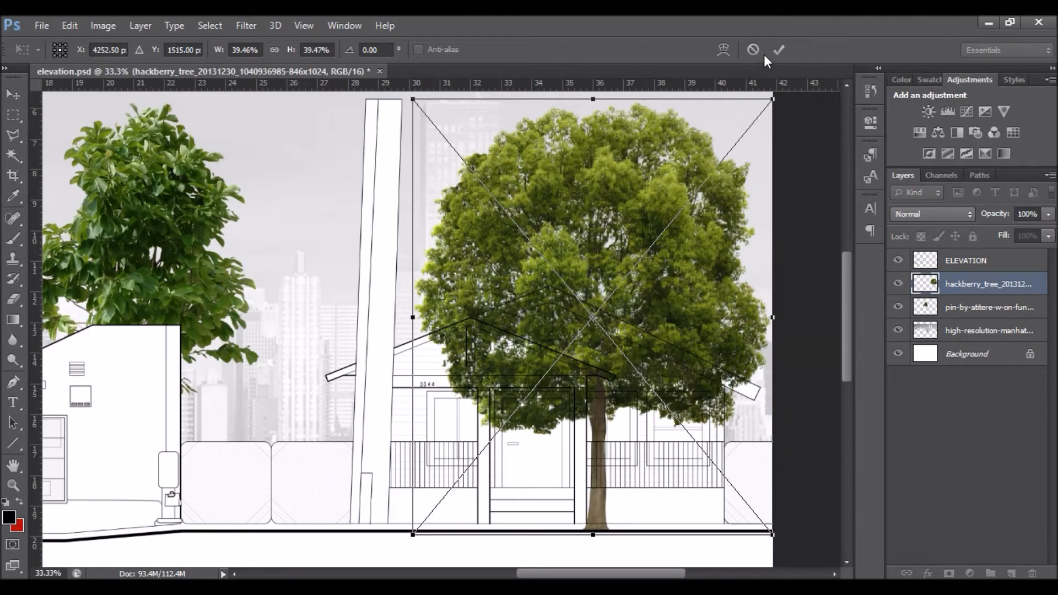
click(777, 49)
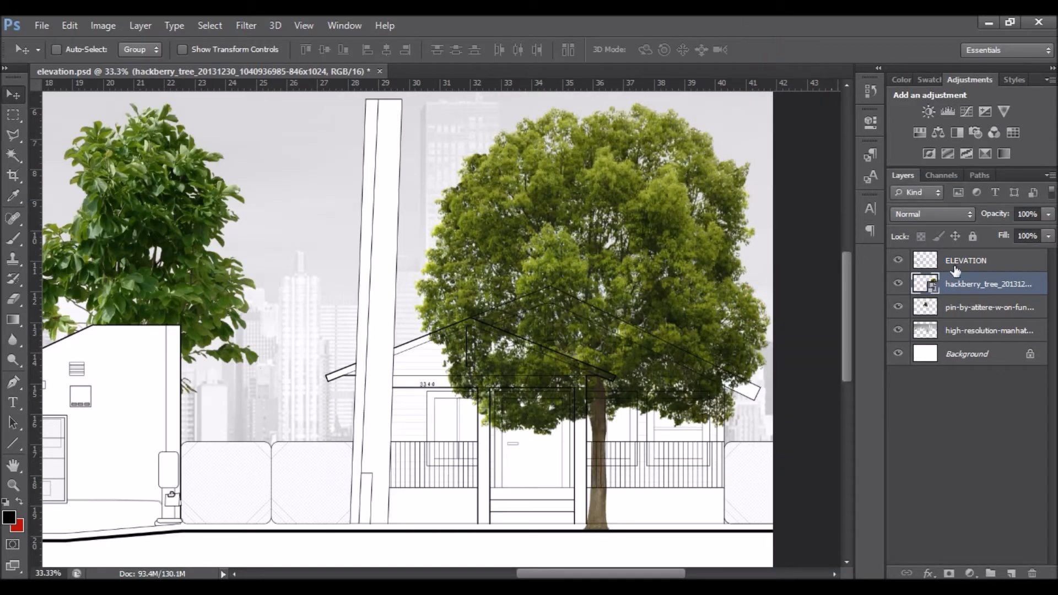
right_click(953, 288)
click(718, 234)
Clear the hackberry foliage inside the house's roof bands using Magic Wand selections made on the ELEVATION layer.
key(alt+bracketright)
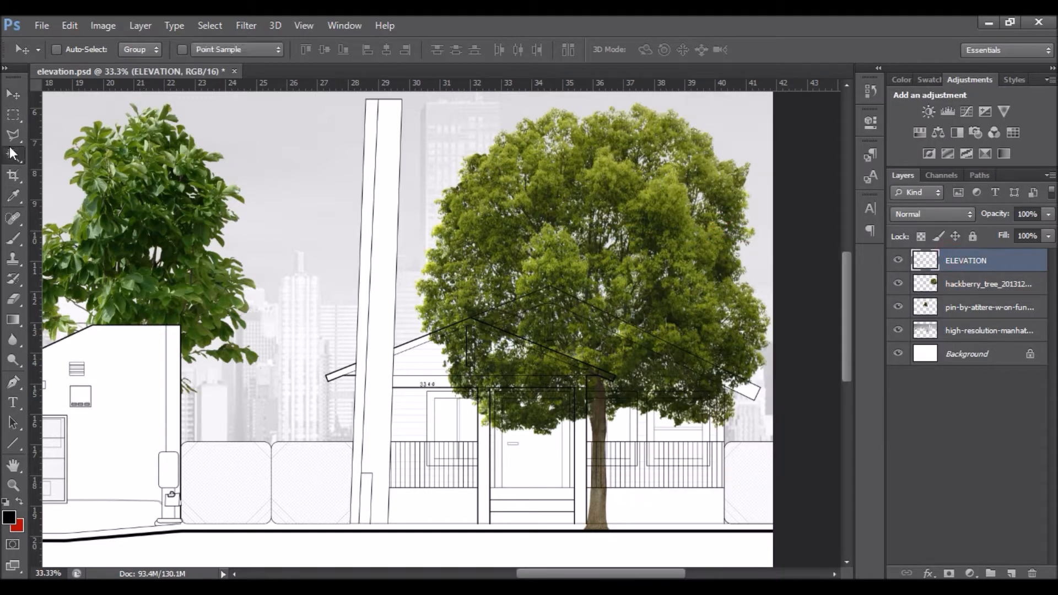
click(13, 156)
ctrl+click(579, 350)
click(461, 261)
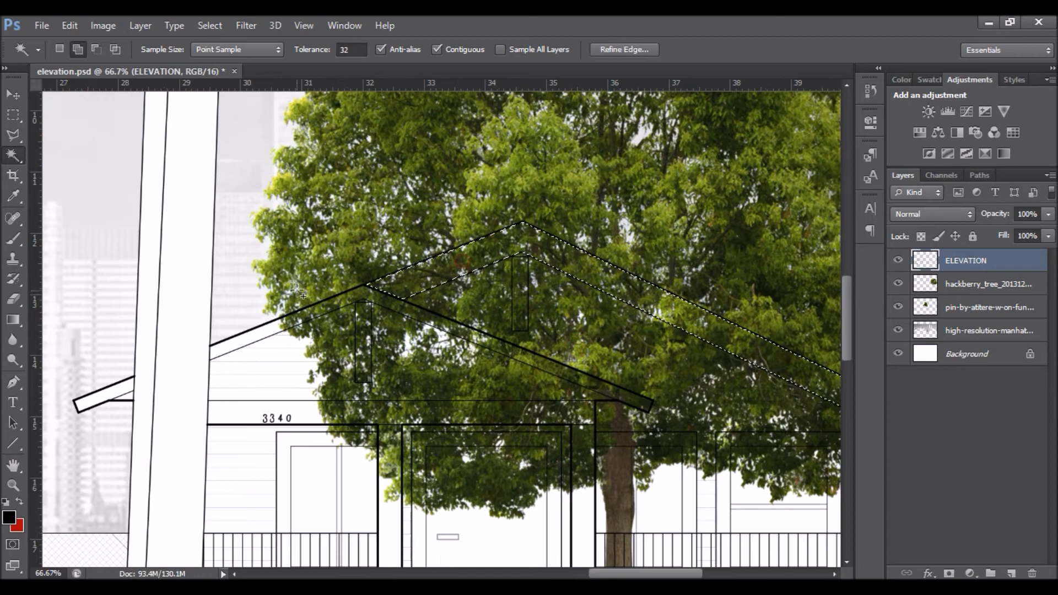
click(321, 310)
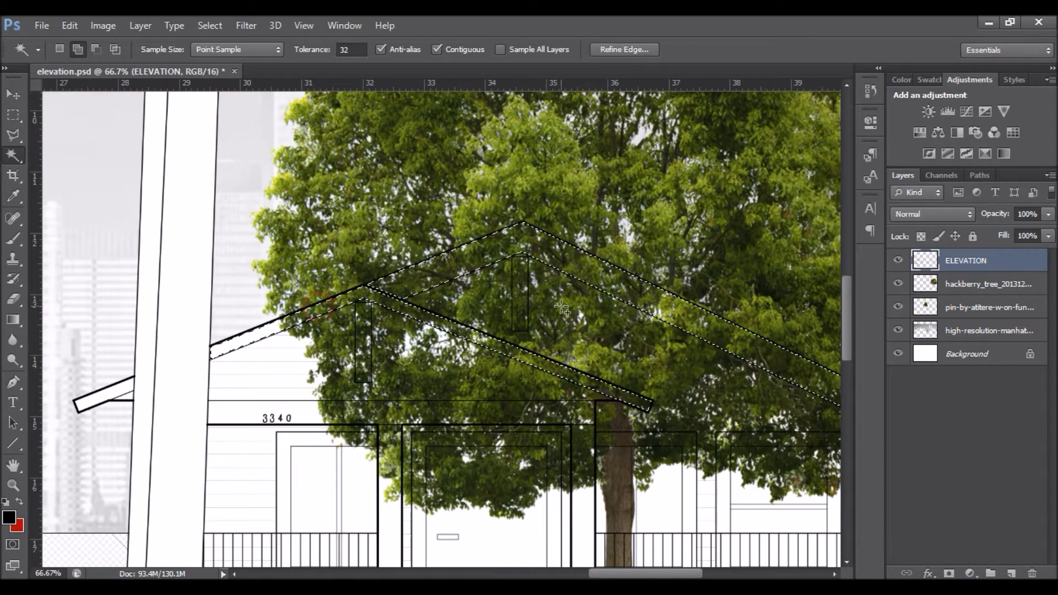
click(937, 284)
key(Delete)
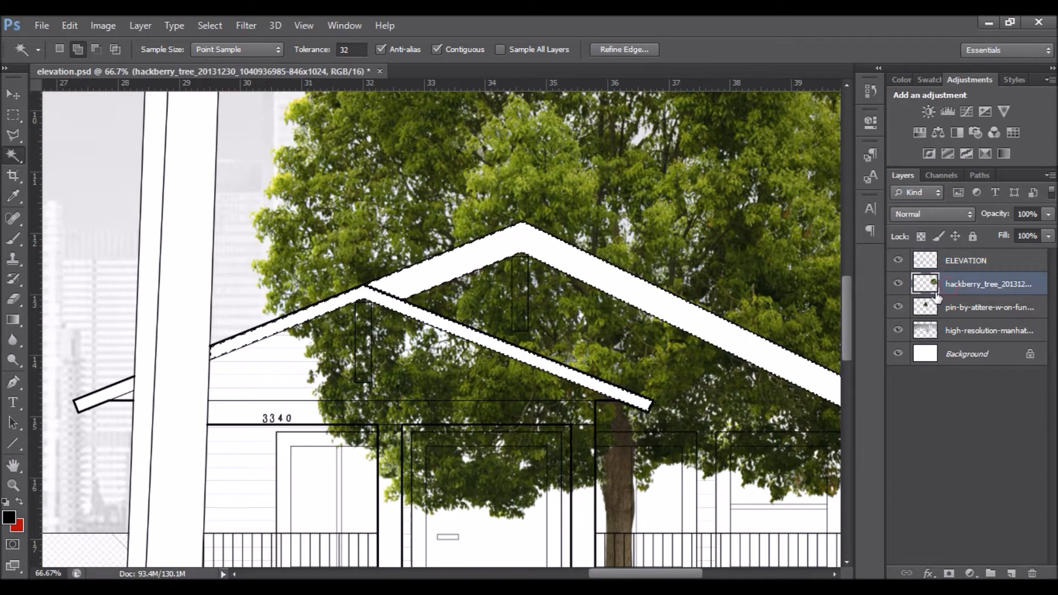
key(ctrl+d)
Delete the hackberry trunk and foliage covering the house facade below the roof using a Polygonal Lasso selection, and leave nothing selected.
scroll(597, 300, down, 1)
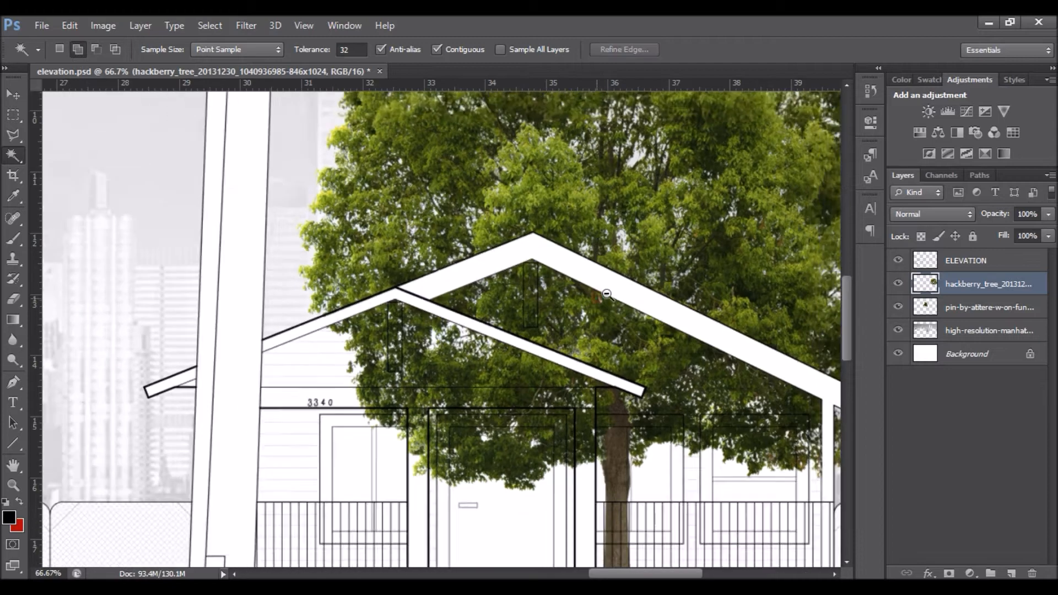
click(1007, 263)
scroll(717, 299, down, 1)
drag(787, 388, 735, 382)
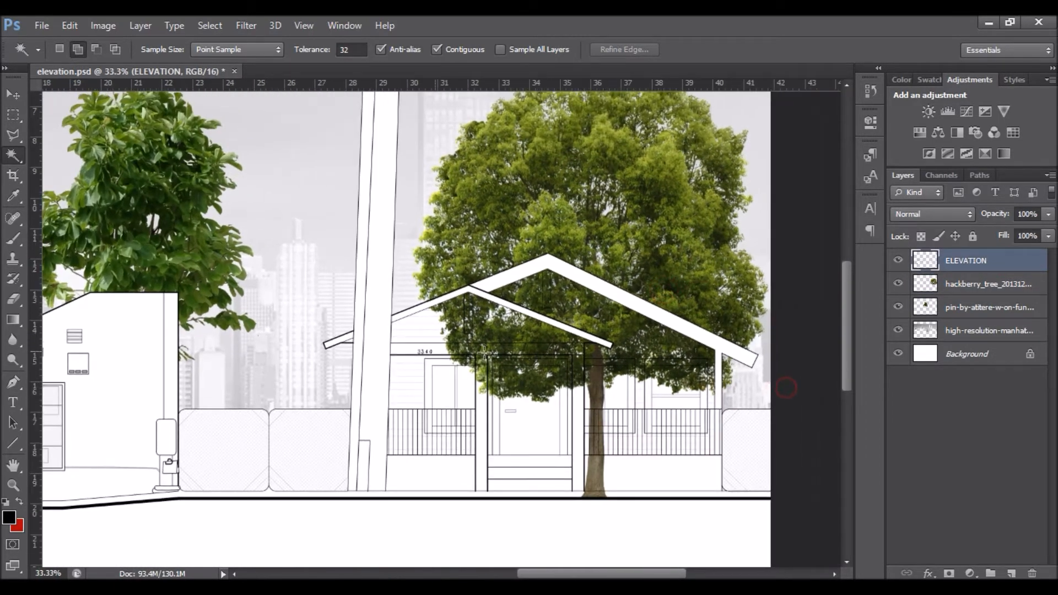
click(13, 135)
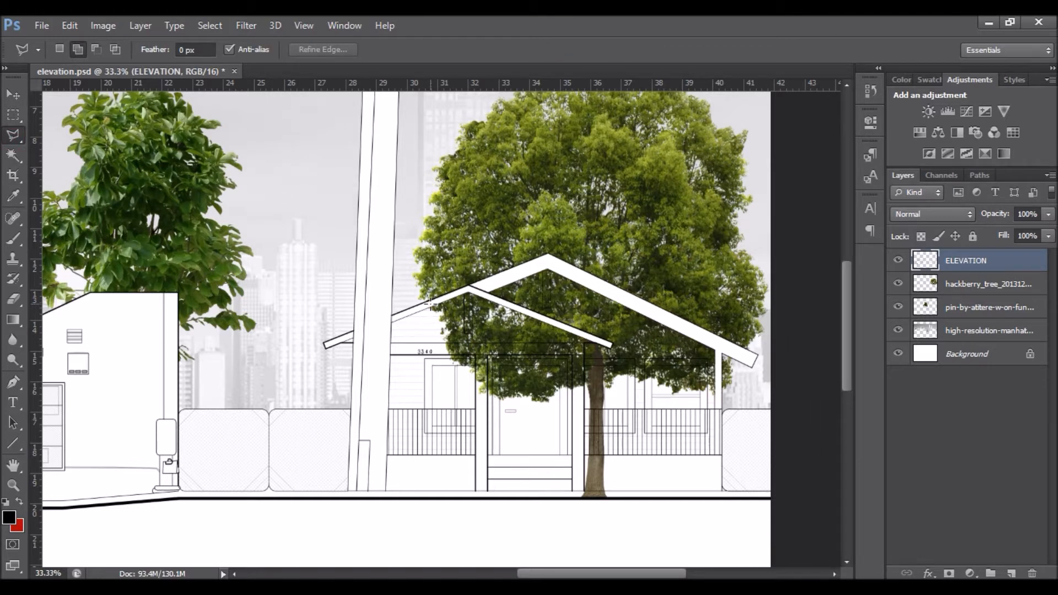
click(549, 260)
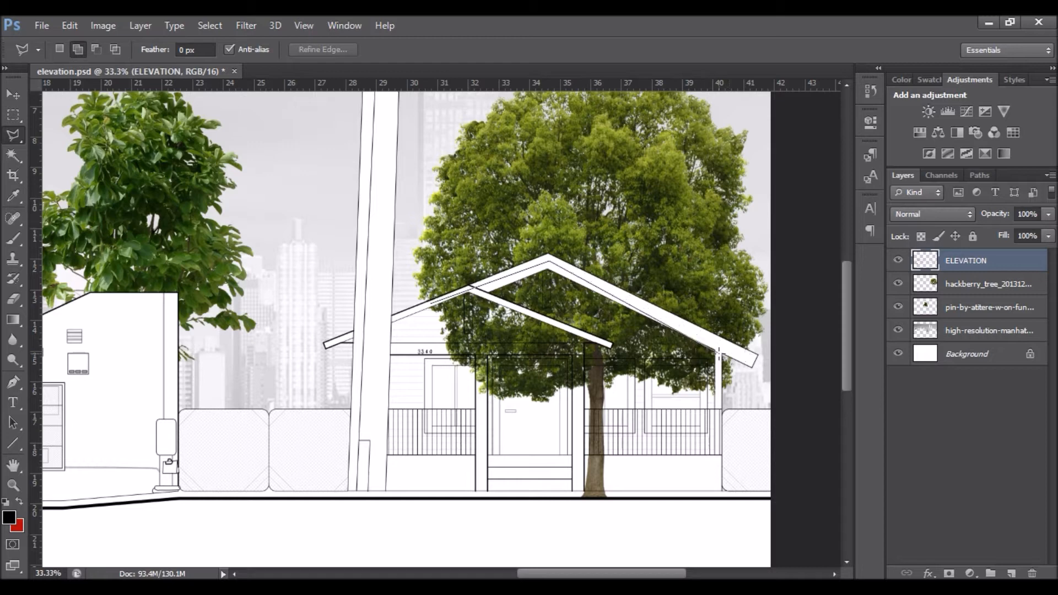
click(439, 460)
click(718, 456)
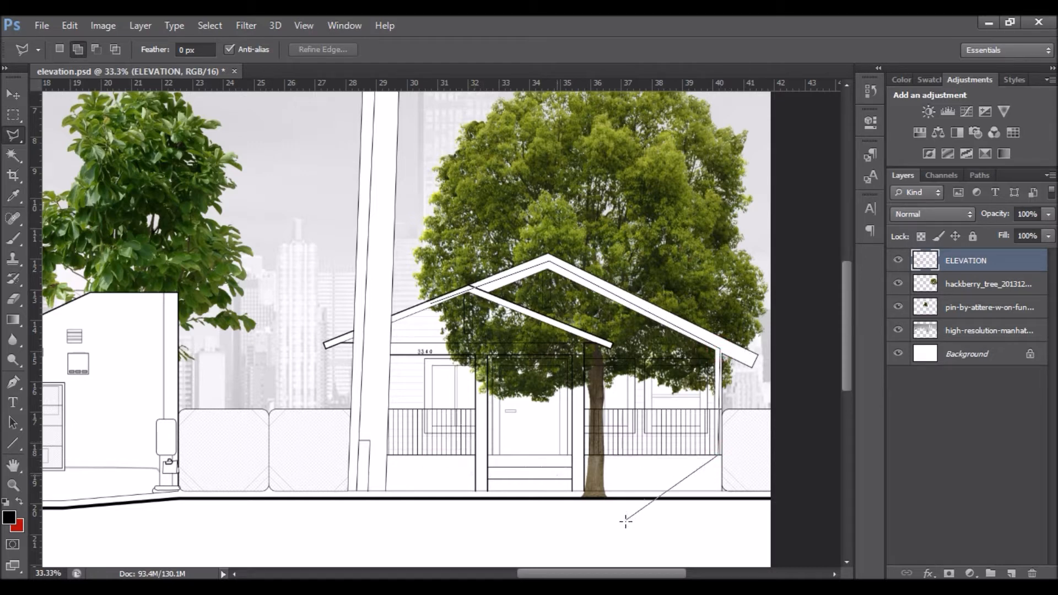
click(471, 527)
click(425, 347)
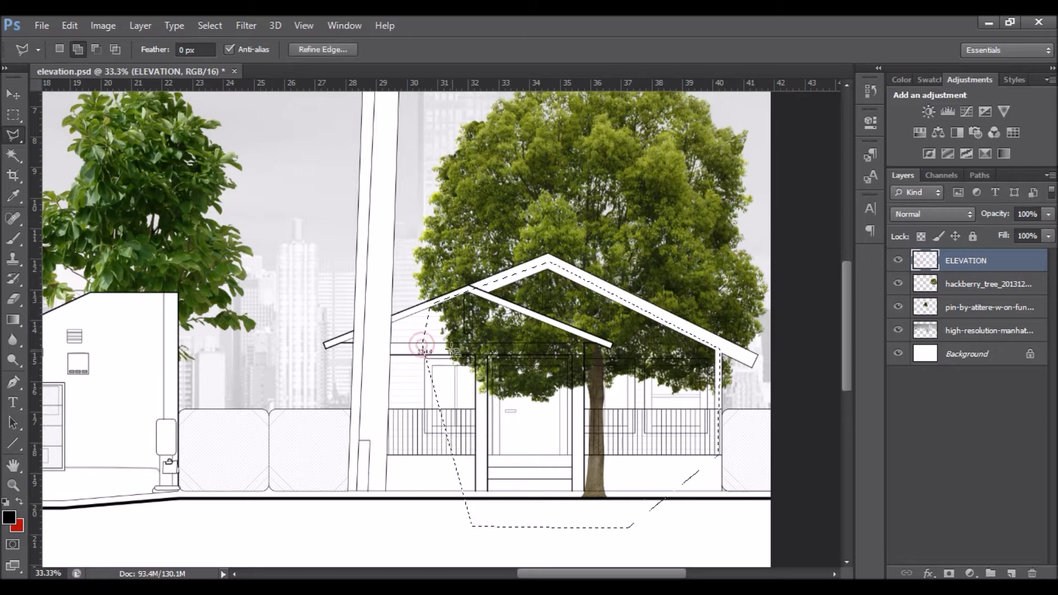
key(Delete)
key(ctrl+z)
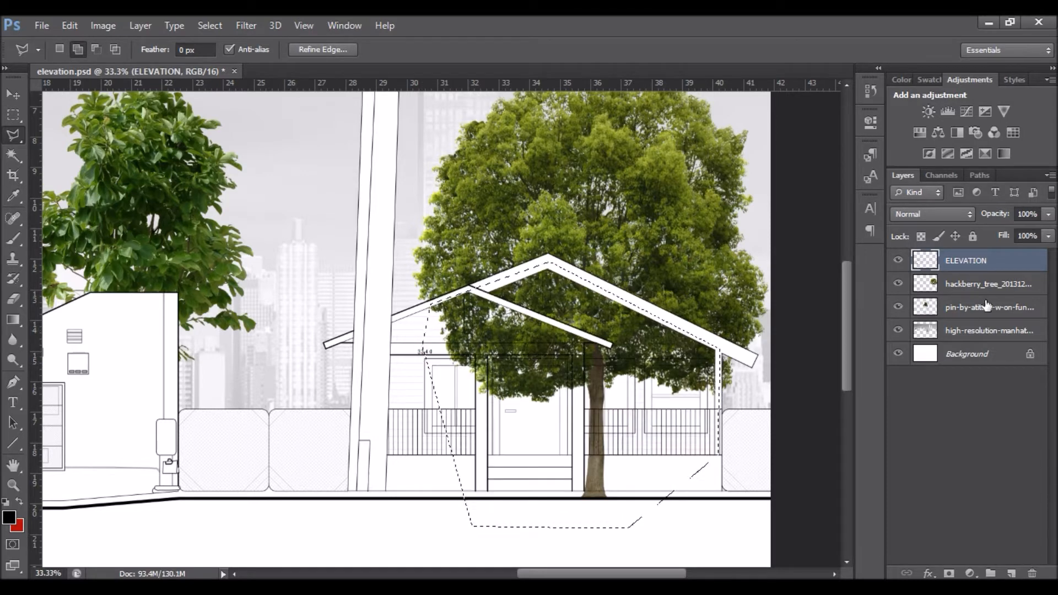
click(984, 290)
key(Delete)
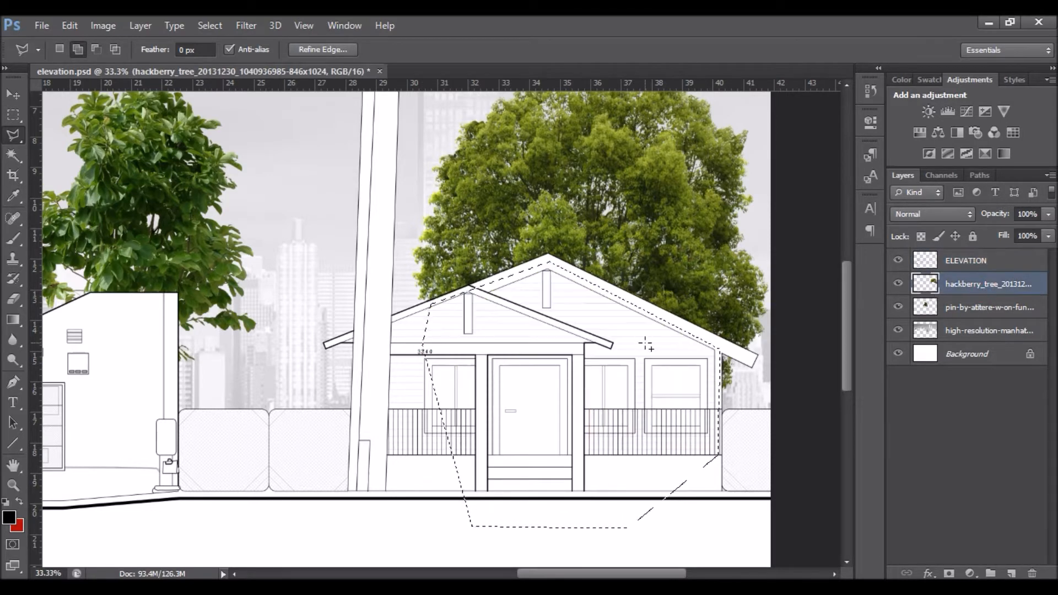
key(ctrl+d)
Place the Tree-Free-Download image from the Desktop above the hackberry tree layer.
ctrl+alt+click(475, 324)
ctrl+alt+click(476, 324)
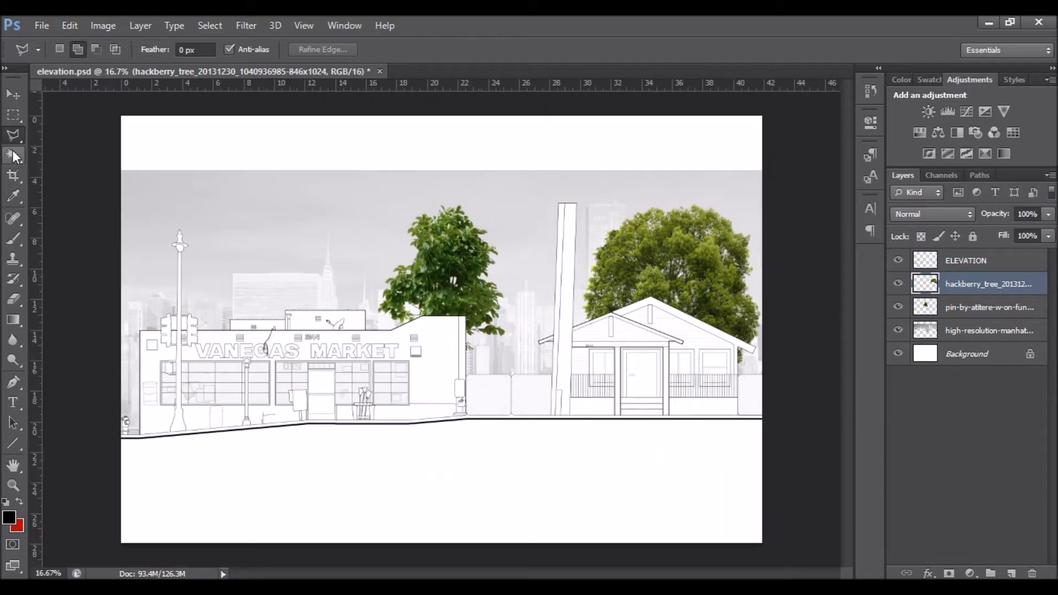
click(41, 25)
click(55, 277)
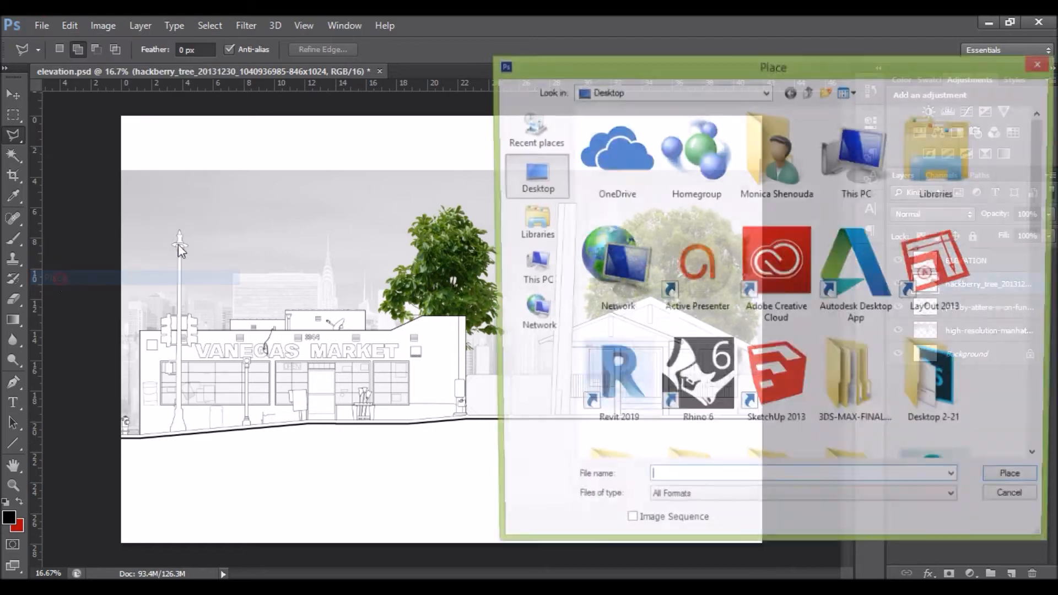
drag(1043, 203, 1011, 406)
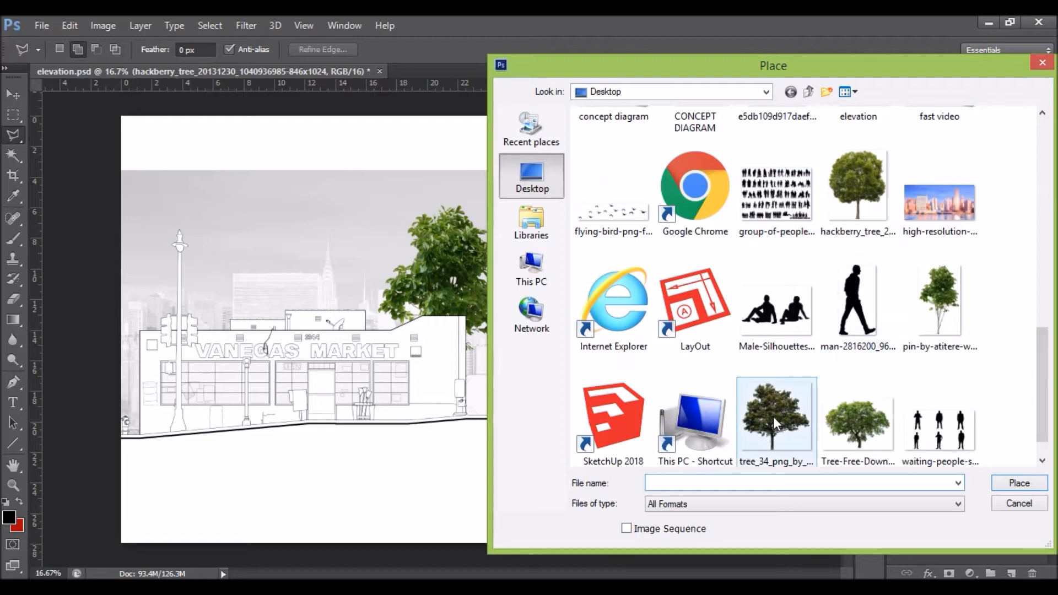
double_click(858, 424)
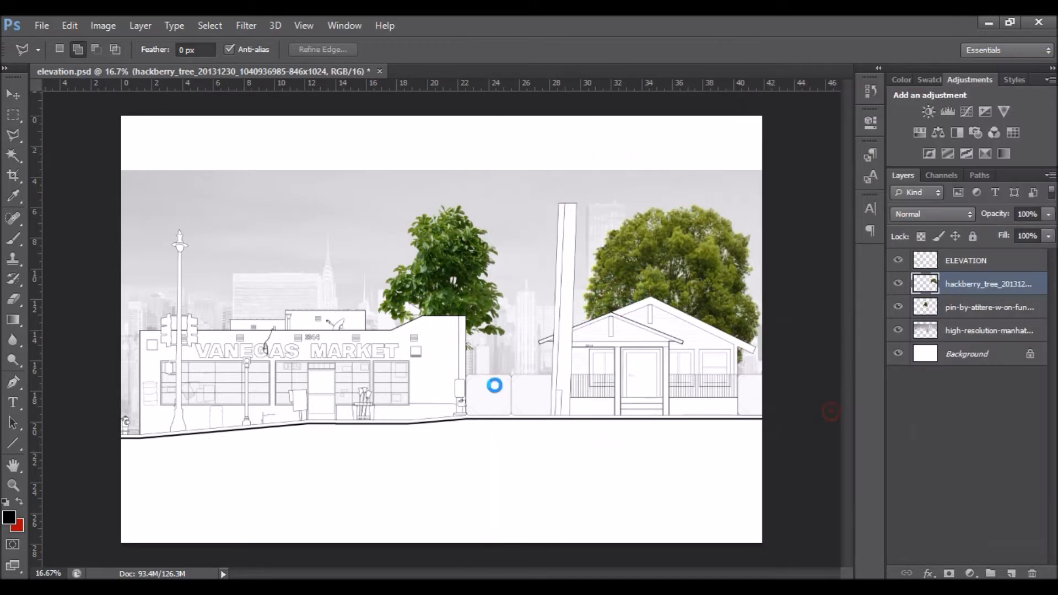
Scale the placed tree to about 55.53%, stand it on the ground line at the market's street-light end, and rasterize its layer.
drag(404, 352, 291, 344)
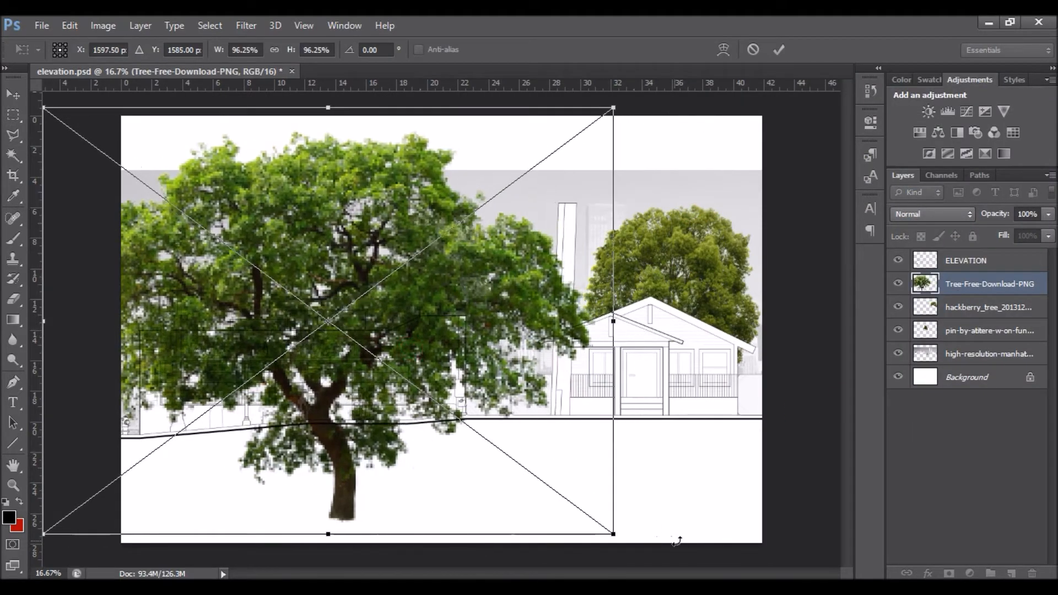
drag(561, 519, 303, 374)
drag(219, 272, 230, 353)
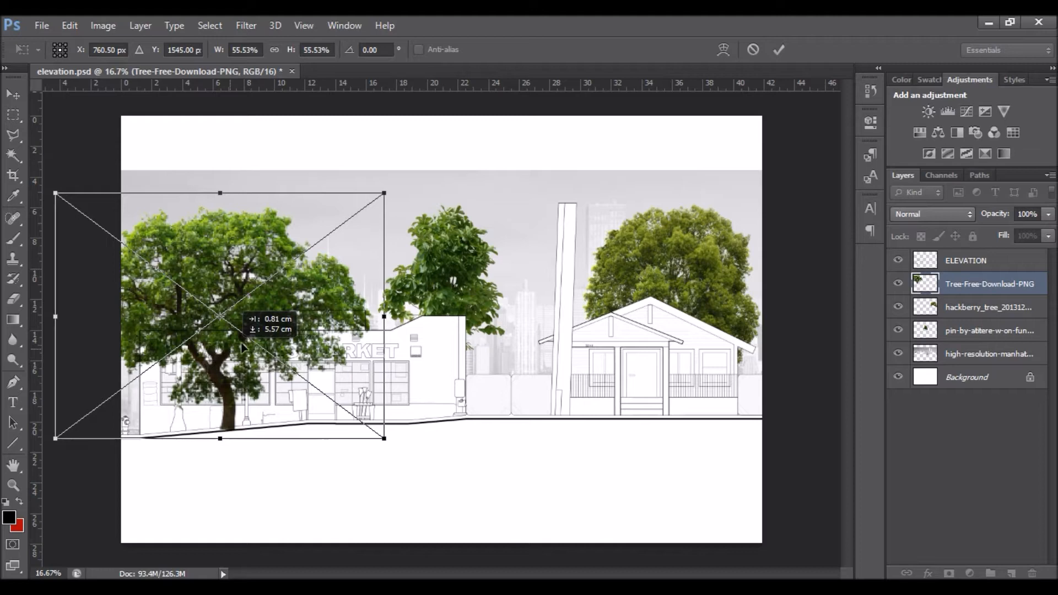
click(781, 51)
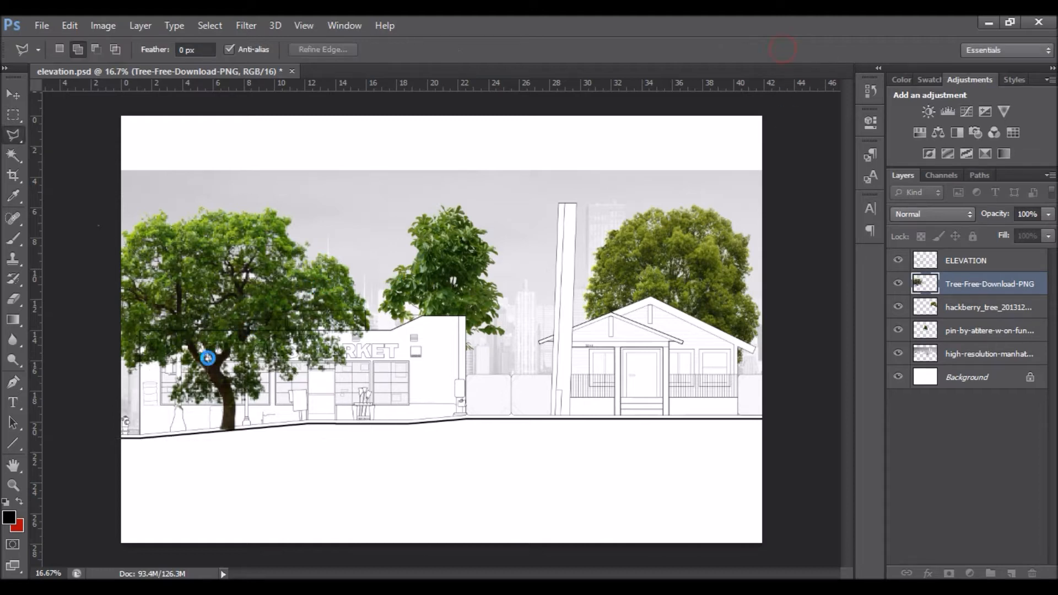
right_click(994, 284)
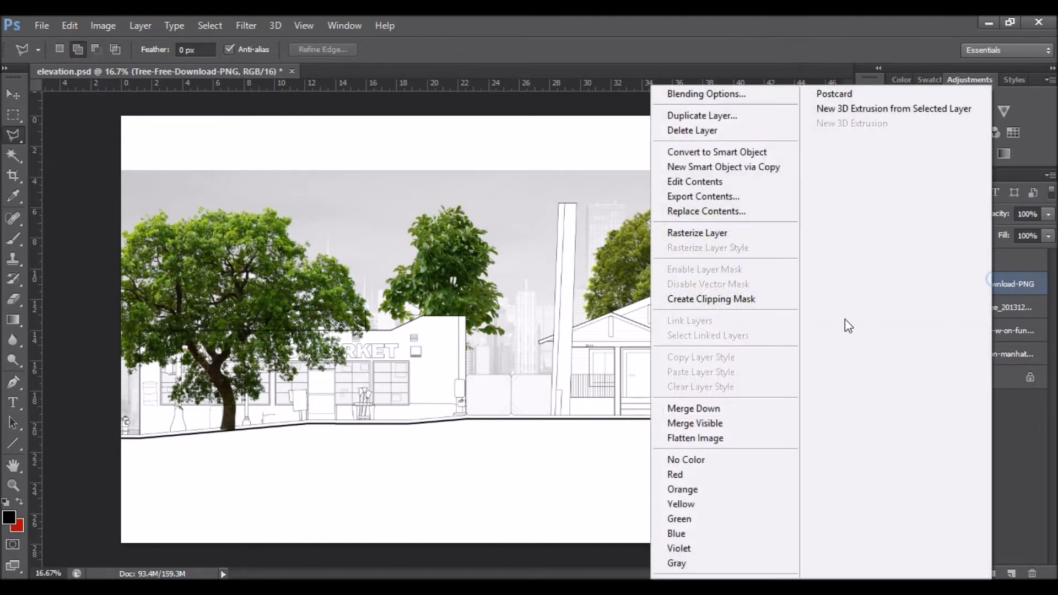
click(711, 232)
Delete the trunk and foliage covering the market facade below the roofline using a Rectangular Marquee selection, and leave nothing selected.
alt+click(175, 439)
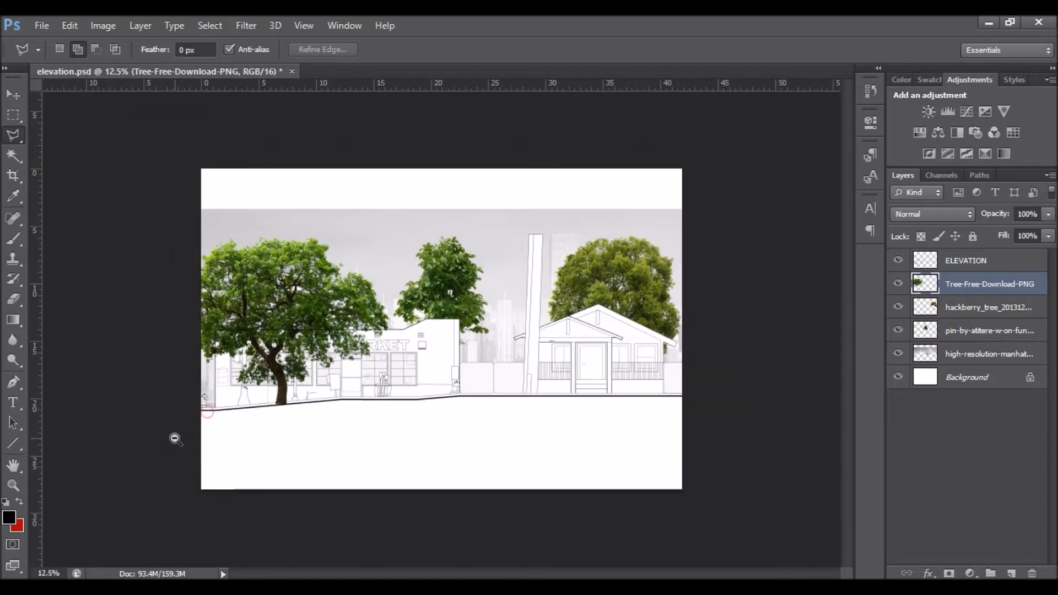
alt+click(207, 411)
ctrl+click(172, 437)
ctrl+click(205, 429)
ctrl+click(210, 415)
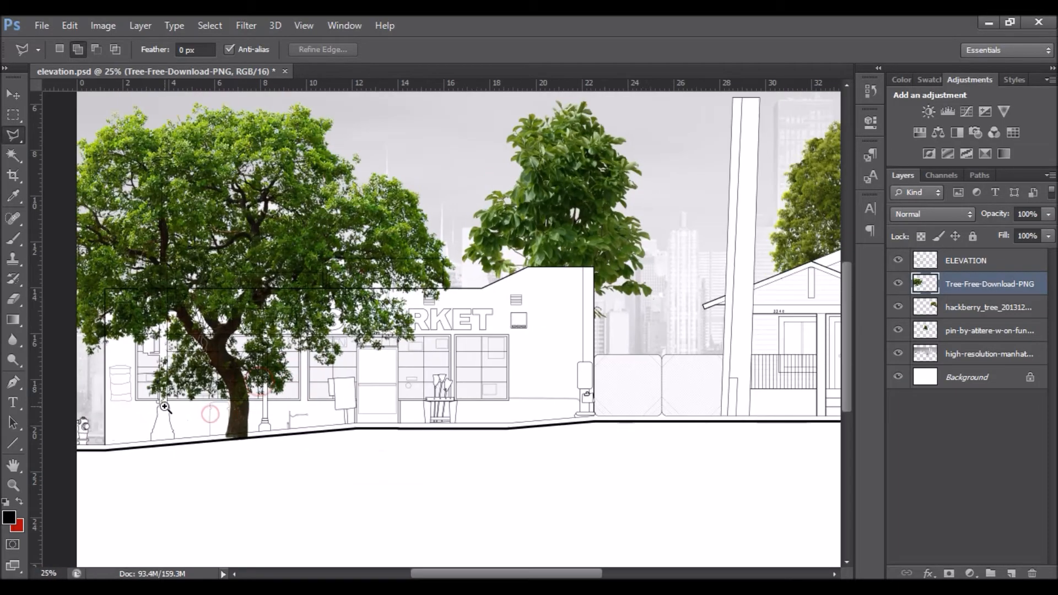
ctrl+click(166, 395)
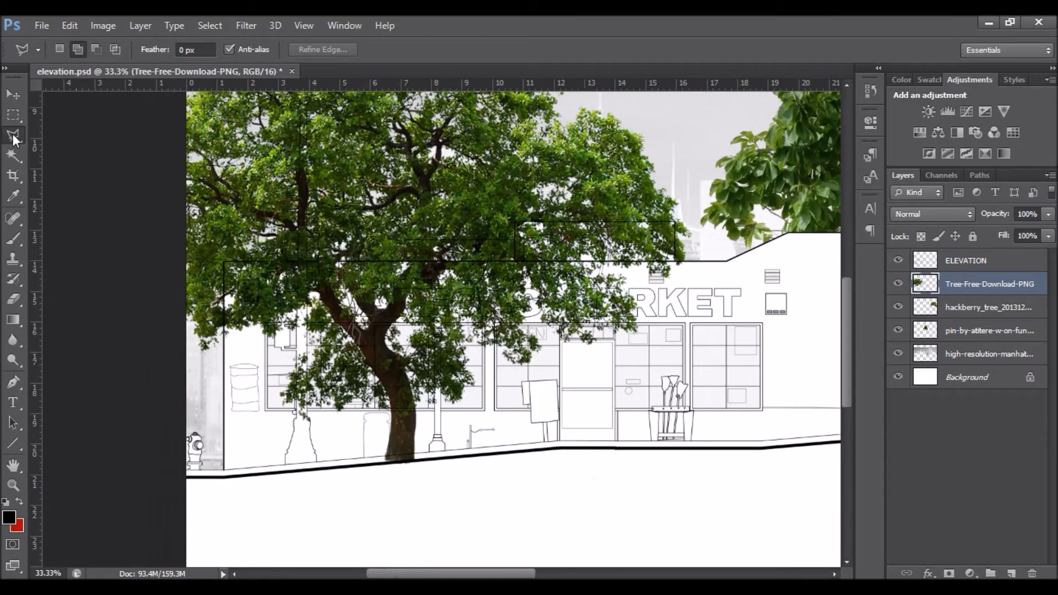
key(m)
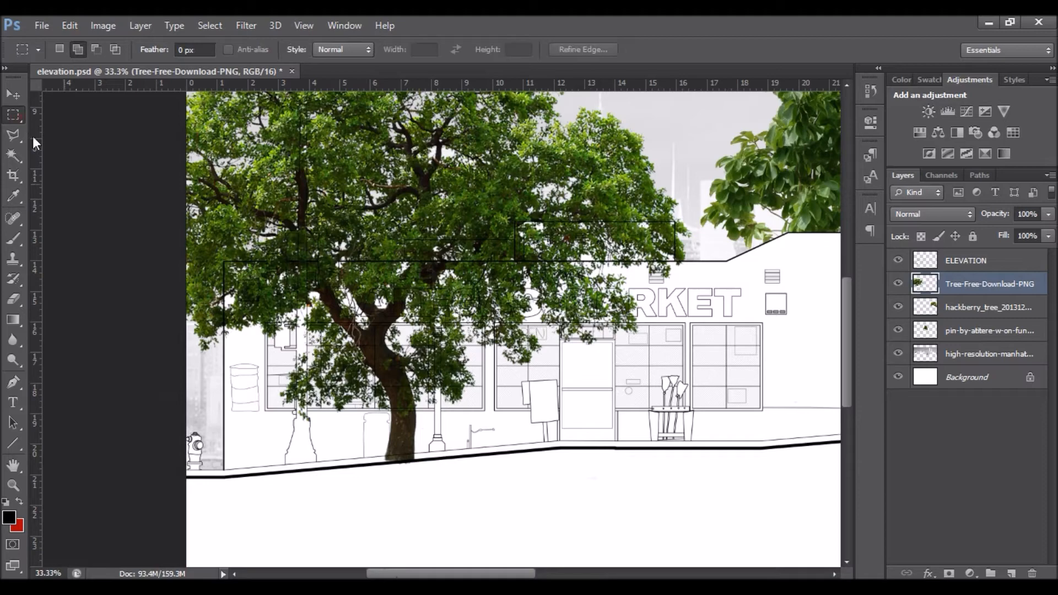
ctrl+click(222, 472)
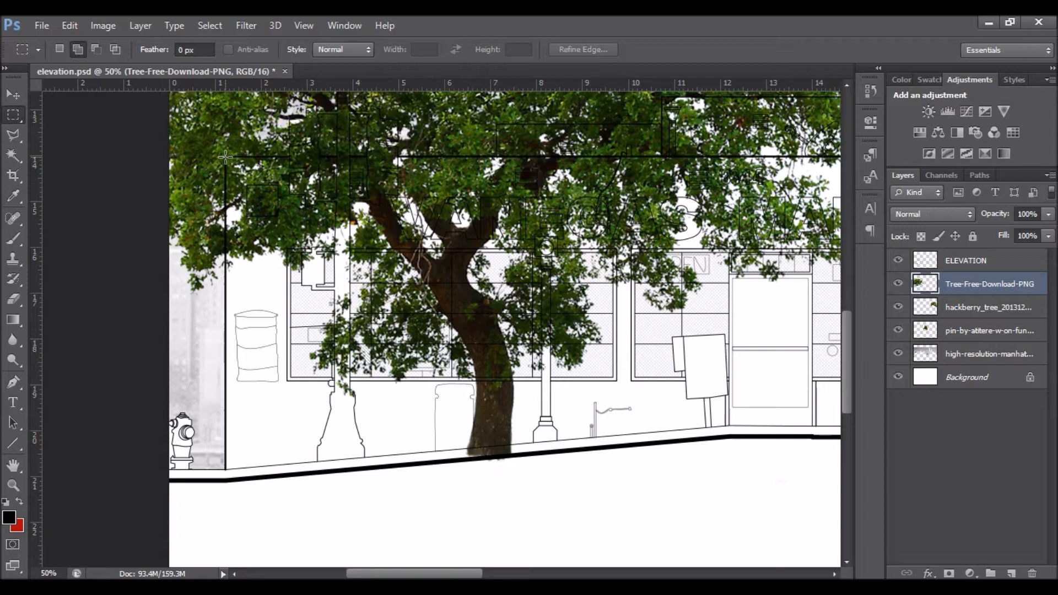
drag(225, 157, 784, 509)
key(Delete)
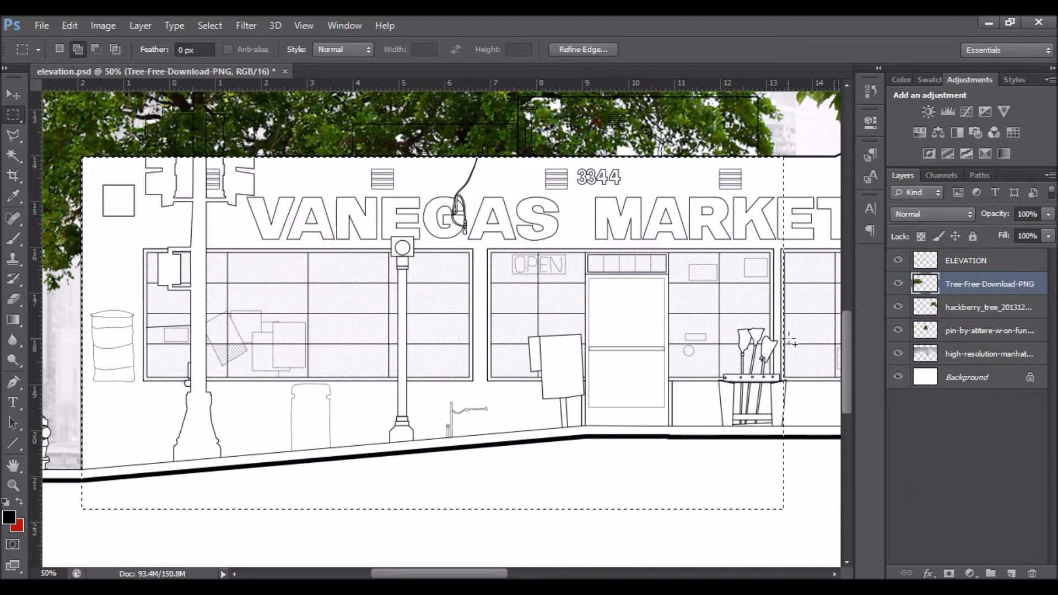
scroll(571, 300, down, 3)
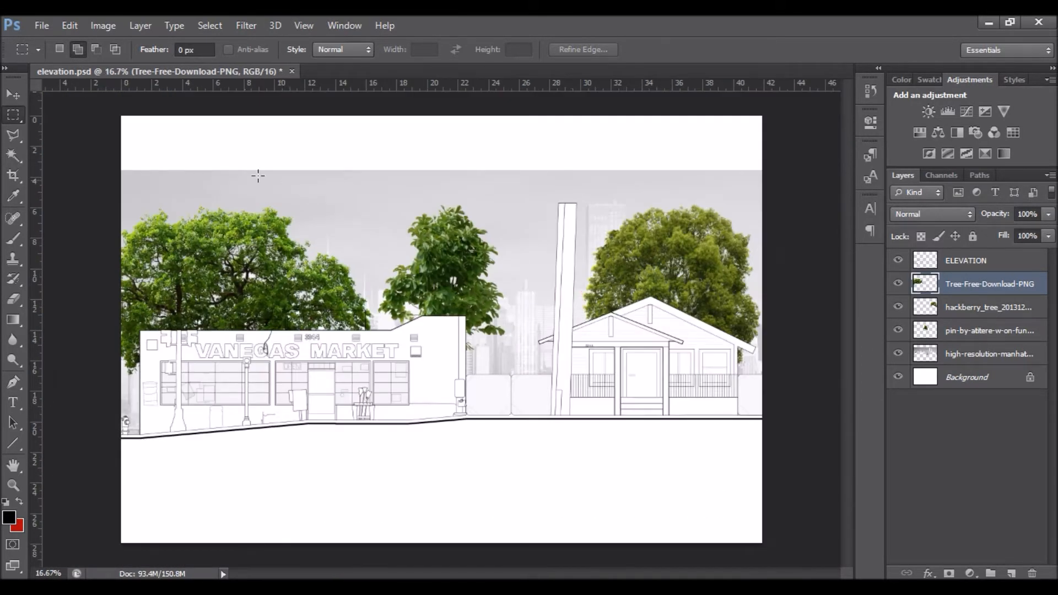
Merge the three tree layers into a single layer below ELEVATION.
click(970, 331)
shift+click(964, 284)
right_click(962, 282)
click(691, 408)
Shift the merged trees' hue by +180 with Hue/Saturation and set their layer's opacity to 80%.
click(106, 24)
mouse_move(118, 61)
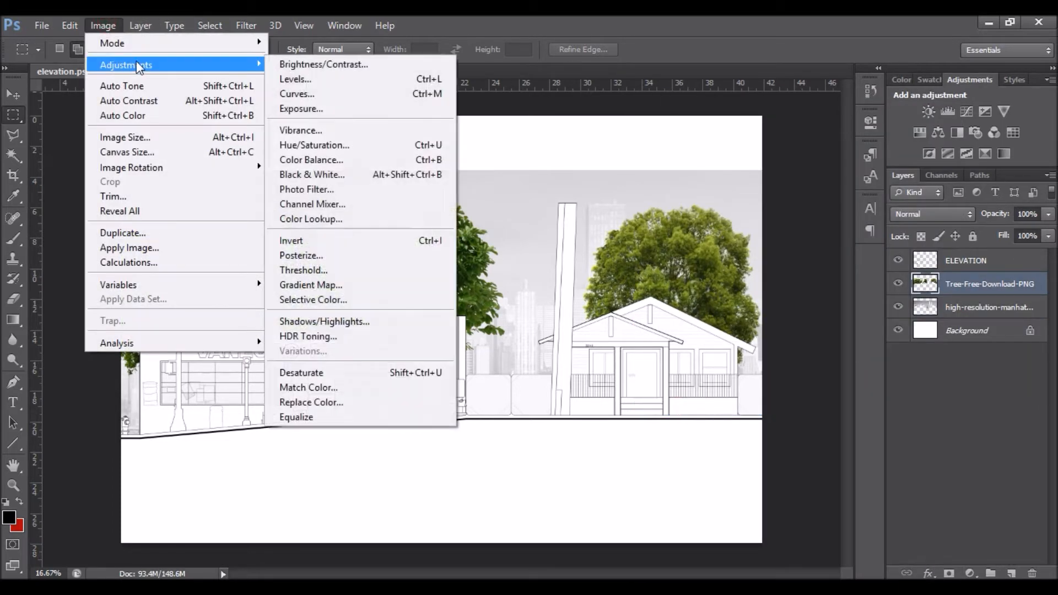
click(314, 145)
drag(721, 254, 801, 263)
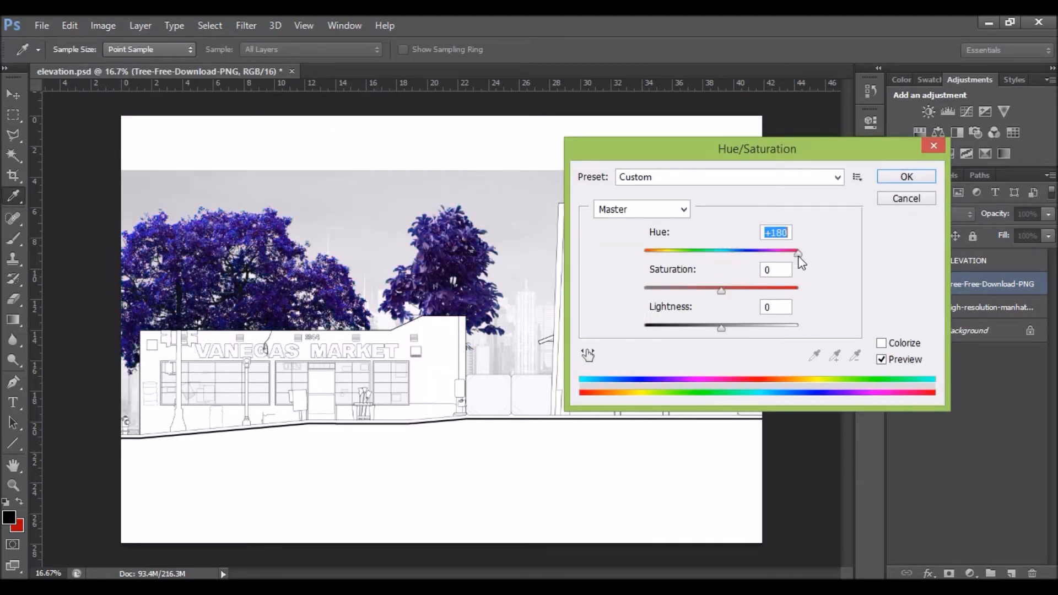
click(905, 177)
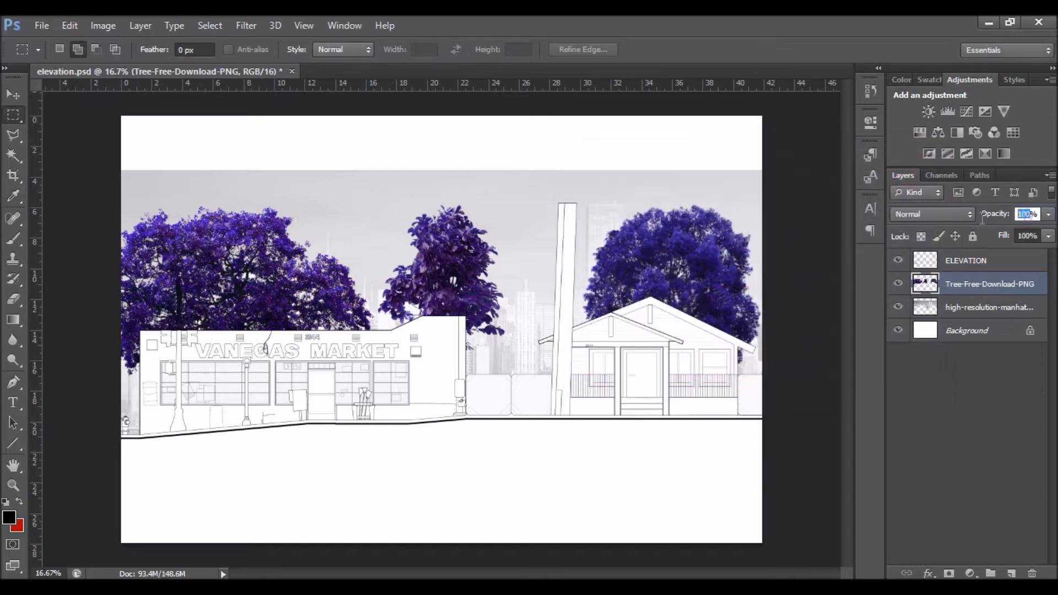
drag(983, 219, 989, 221)
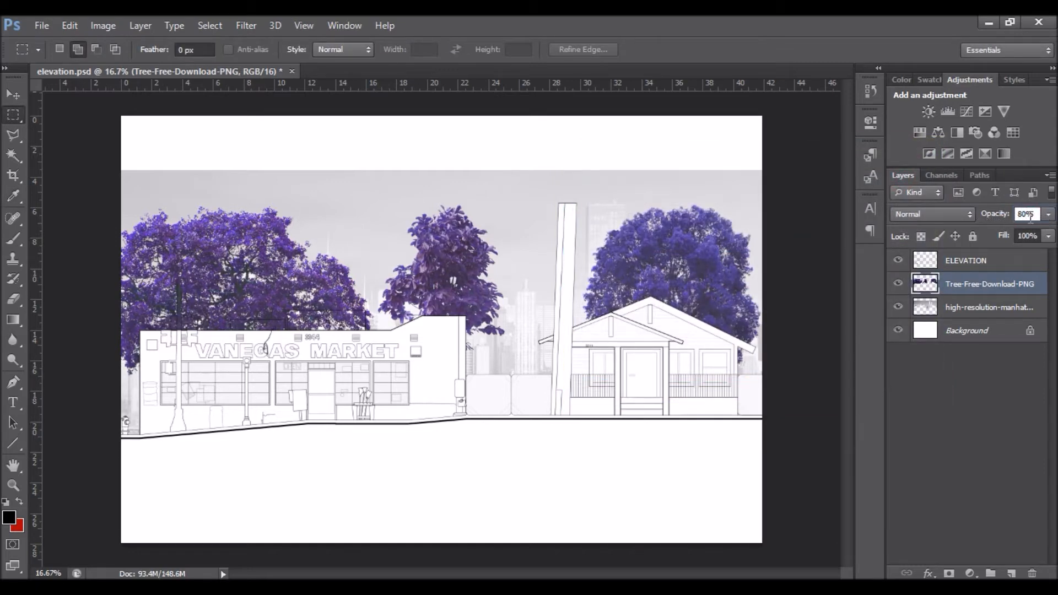
Set the merged tree layer's opacity to 50%.
drag(985, 220, 984, 220)
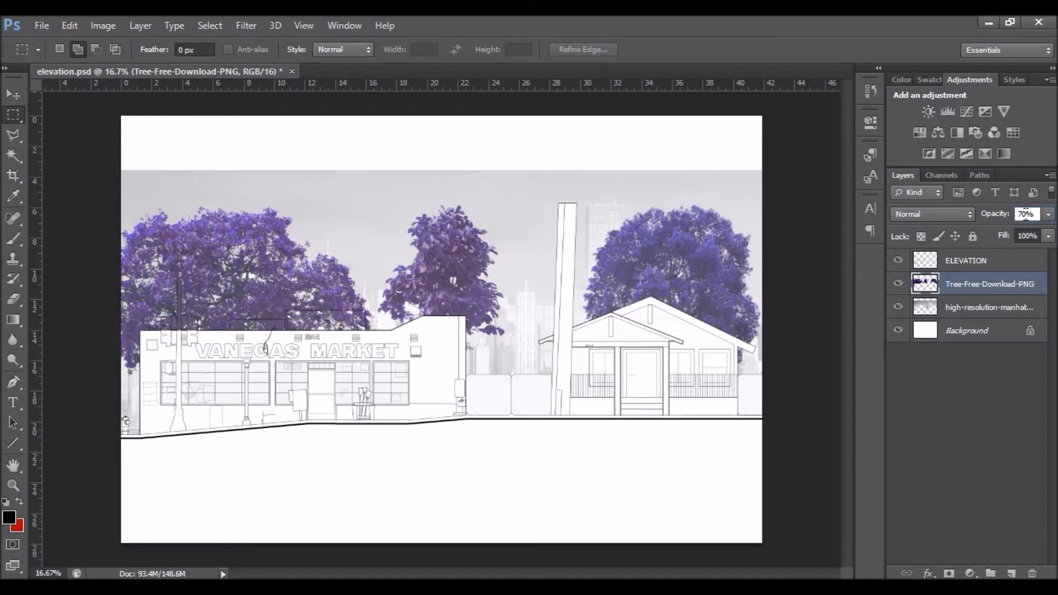
text(50)
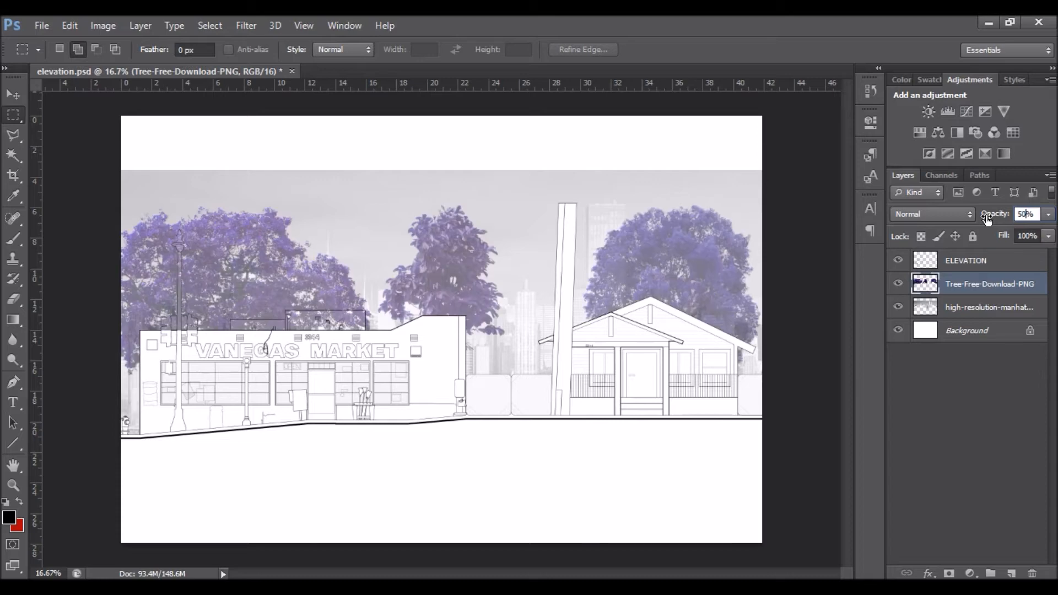
On the ELEVATION layer, select the interiors of the tall street-light pole, its lamp and the traffic signals with the Magic Wand.
click(956, 264)
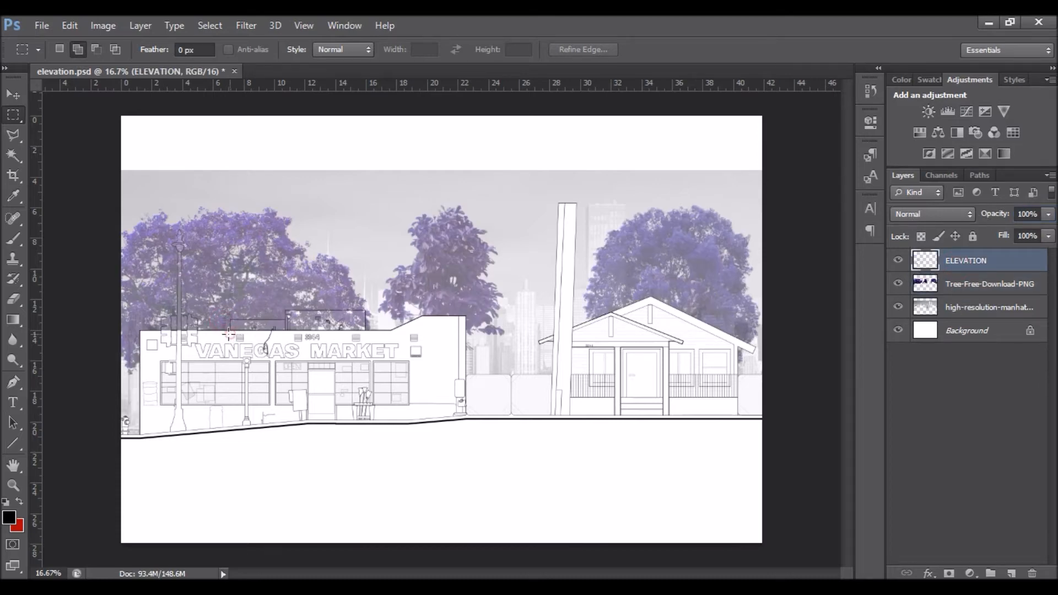
ctrl+click(209, 335)
ctrl+click(170, 328)
ctrl+click(119, 265)
drag(240, 282, 316, 359)
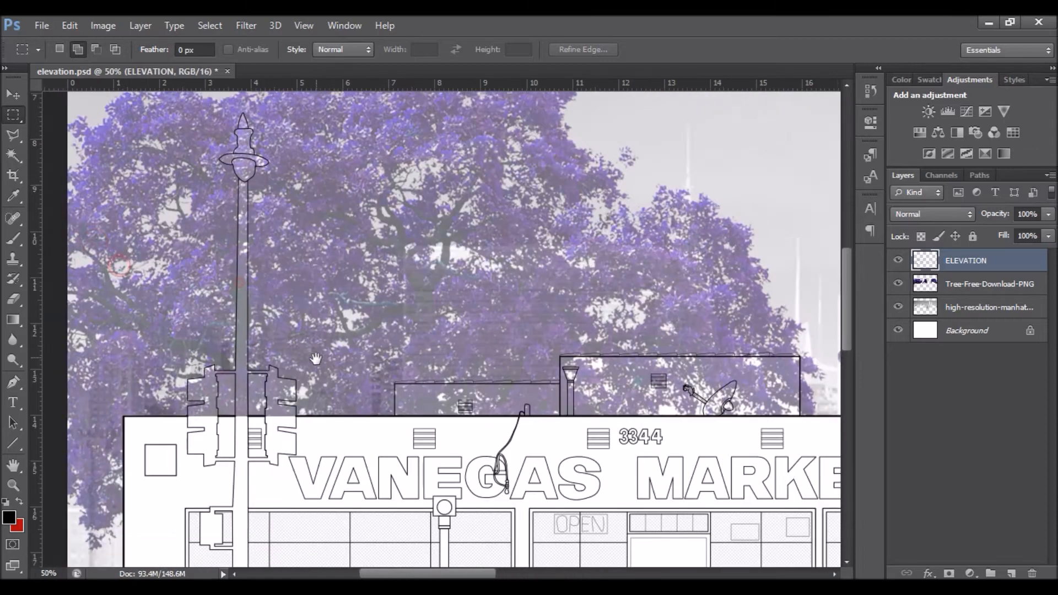
click(996, 307)
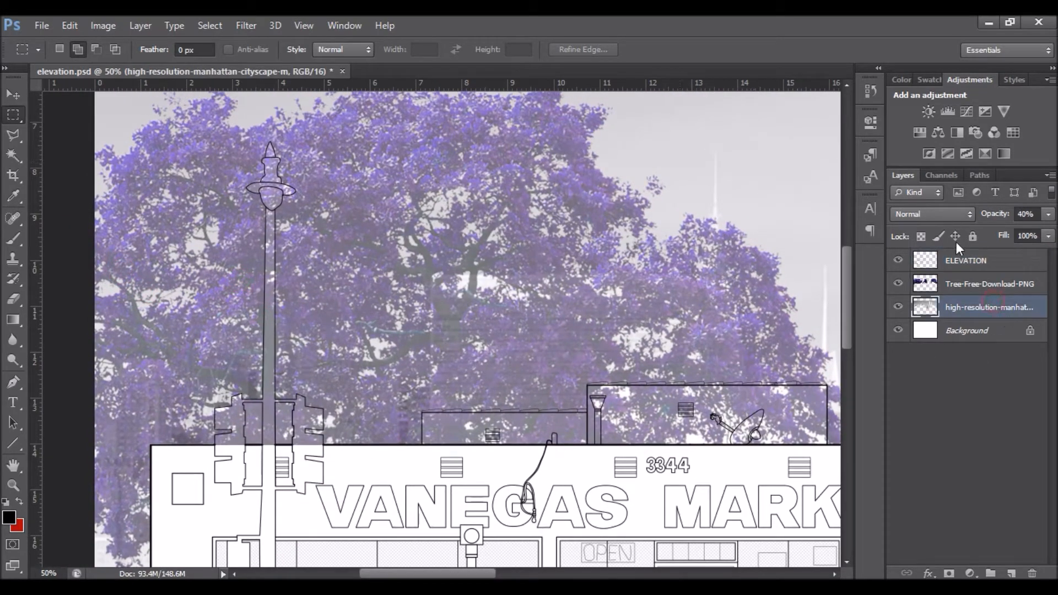
click(948, 259)
click(13, 155)
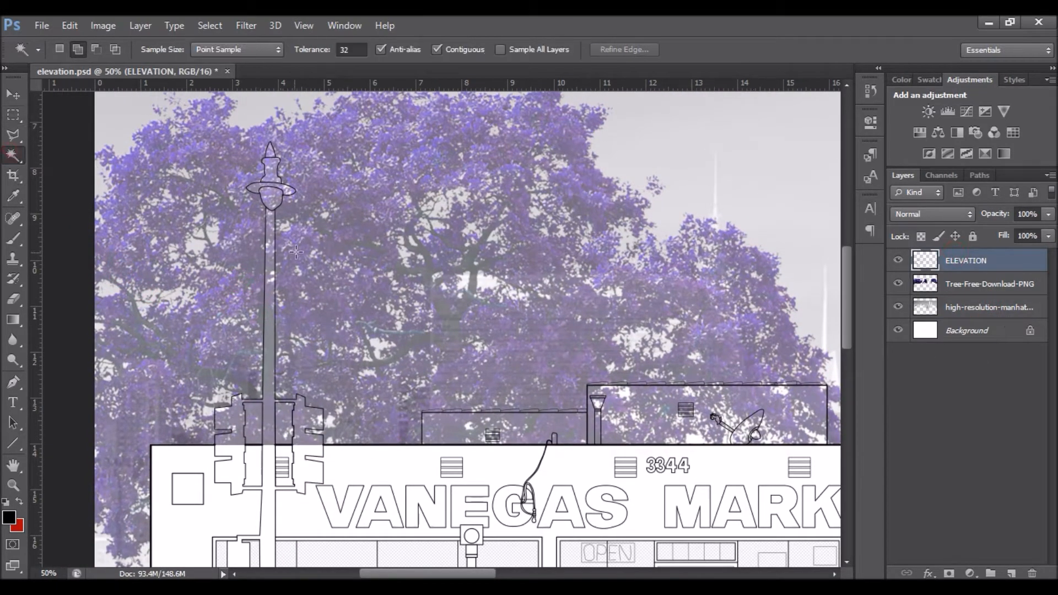
click(268, 267)
click(269, 175)
click(271, 162)
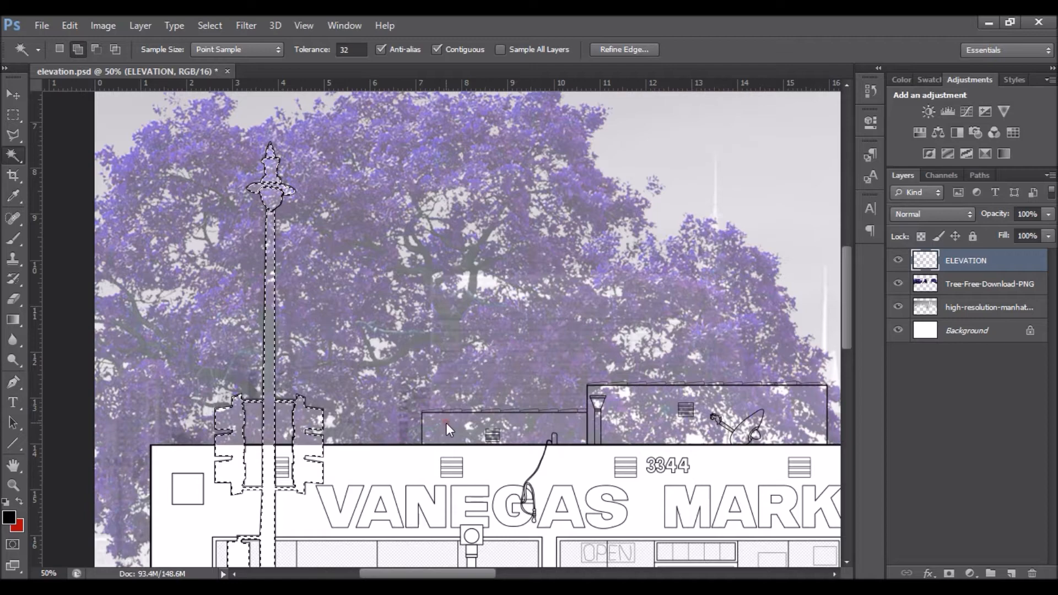
Add the market's rooftop volumes and the small segments along the lower volume's top edge to the Magic Wand selection.
click(624, 411)
drag(548, 464, 465, 463)
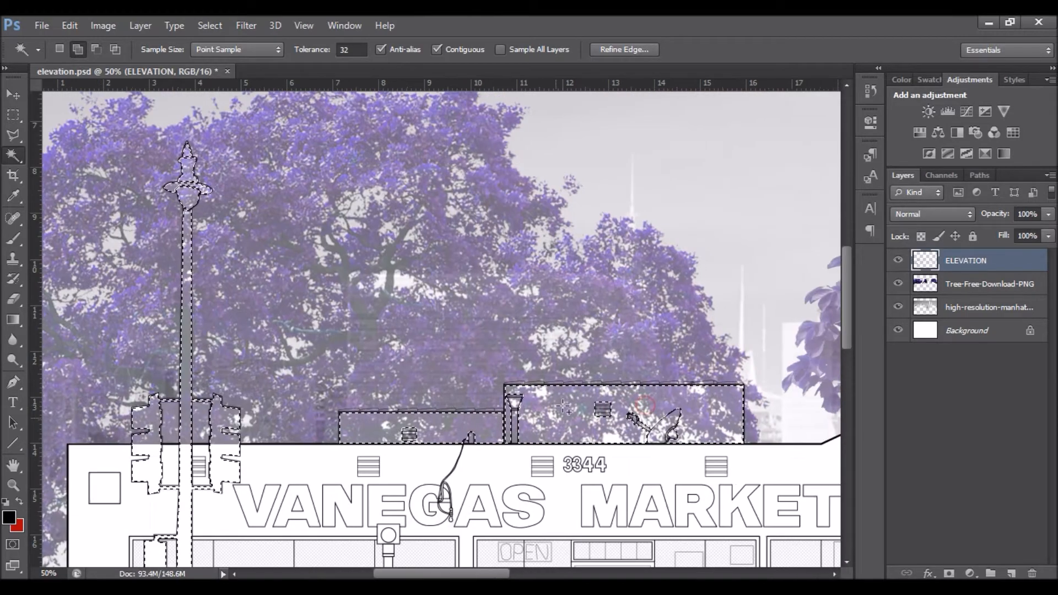
ctrl+click(465, 464)
ctrl+click(465, 410)
ctrl+click(465, 409)
click(100, 359)
click(160, 359)
click(229, 358)
click(333, 358)
click(390, 360)
click(466, 359)
click(543, 359)
click(598, 359)
Add a rectangular marquee over the lower rooftop volume to include its unselected details in the selection.
key(m)
drag(161, 520, 551, 410)
drag(629, 500, 385, 295)
Add the small segments along the taller rooftop volume's top edge to the selection with the Magic Wand.
key(w)
click(315, 267)
click(391, 268)
click(467, 267)
click(545, 268)
click(621, 268)
drag(708, 269, 326, 274)
click(307, 271)
click(384, 272)
click(461, 272)
click(538, 272)
click(614, 272)
click(692, 271)
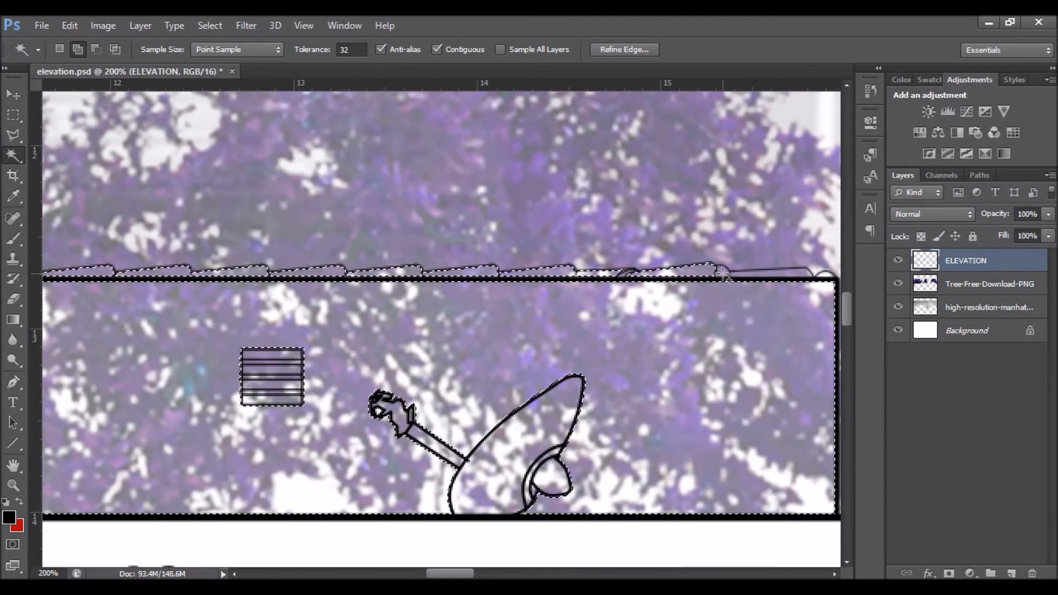
Add a rectangular marquee over the taller rooftop volume to include its vent and satellite dish in the selection.
alt+click(696, 300)
key(m)
drag(468, 408, 692, 335)
scroll(490, 366, down, 2)
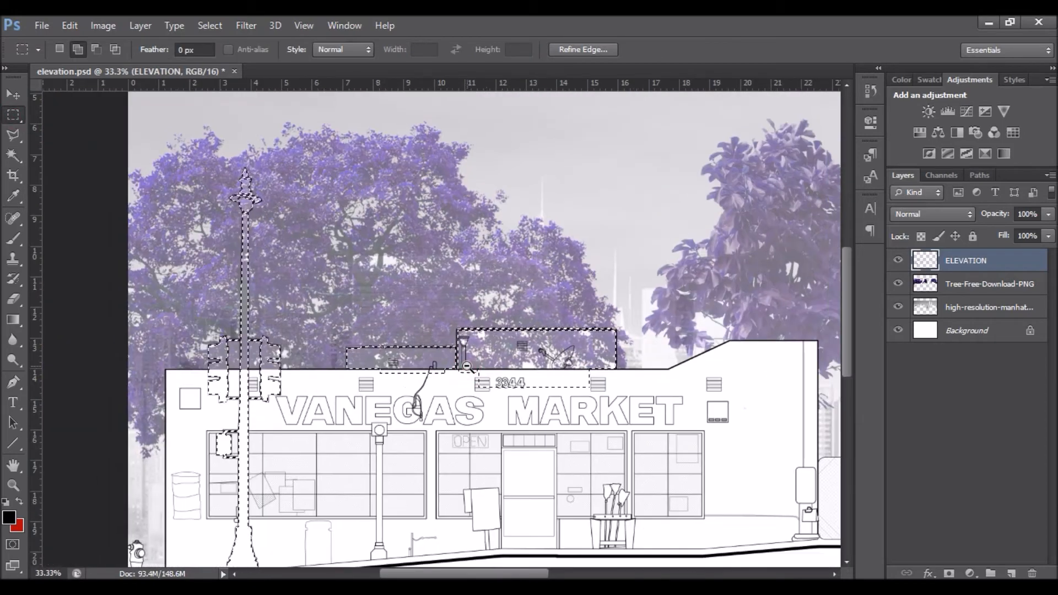
Delete the foliage and skyline inside the selected street light, signals and rooftop volumes, and leave nothing selected.
key(alt+bracketleft)
key(5)
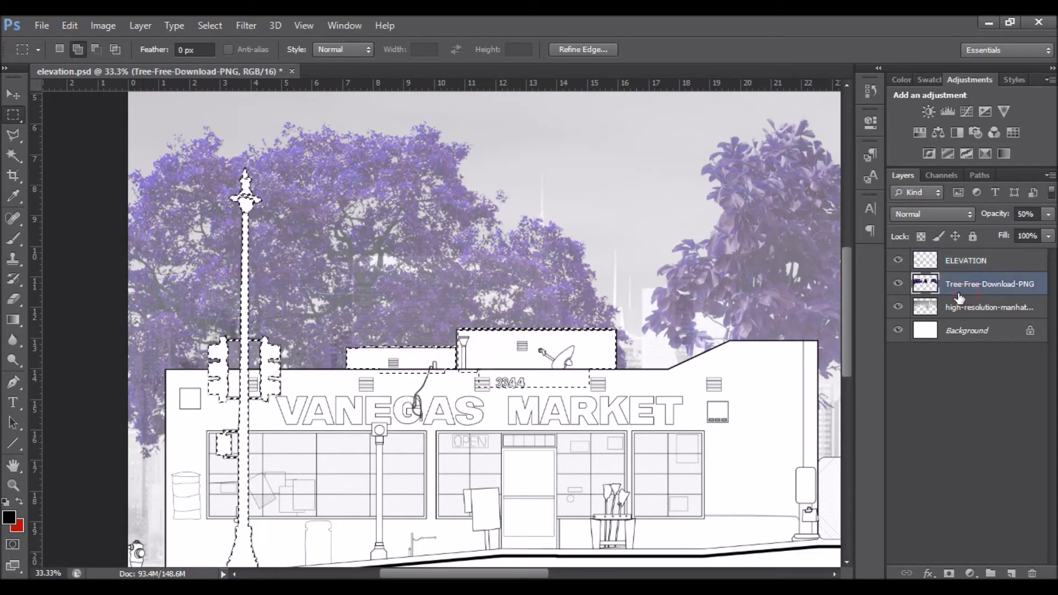
key(ctrl+d)
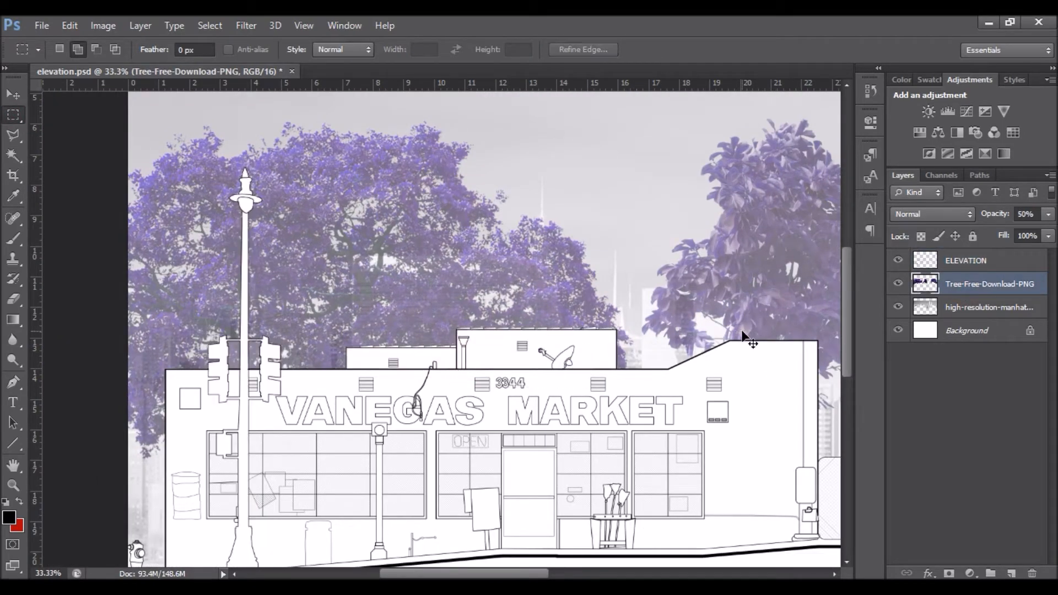
Place the walking man silhouette man-2816200_960_720 from the Desktop above the tree layer.
alt+click(482, 325)
alt+click(482, 325)
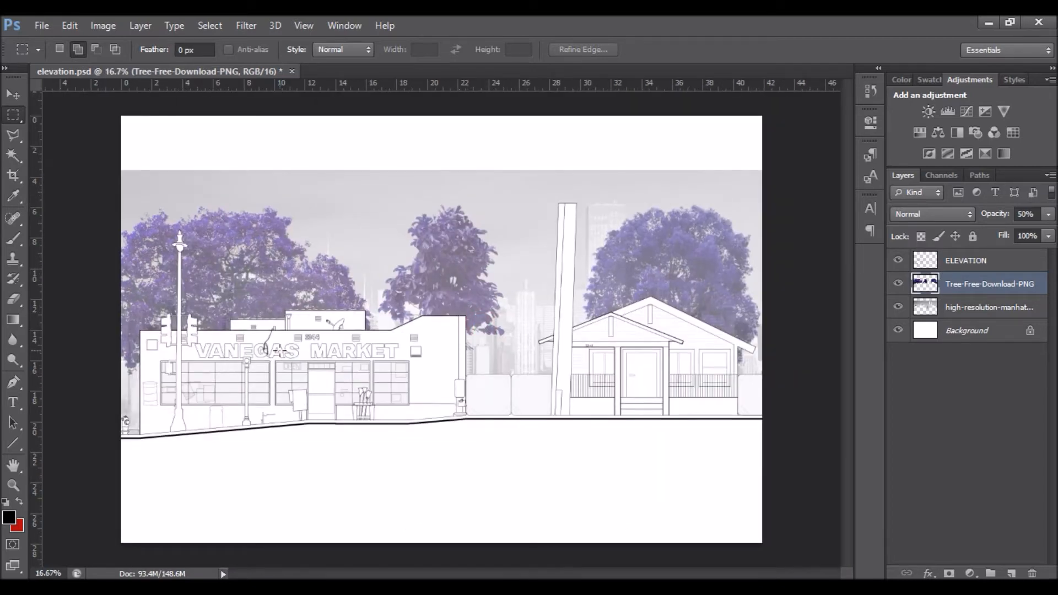
click(41, 26)
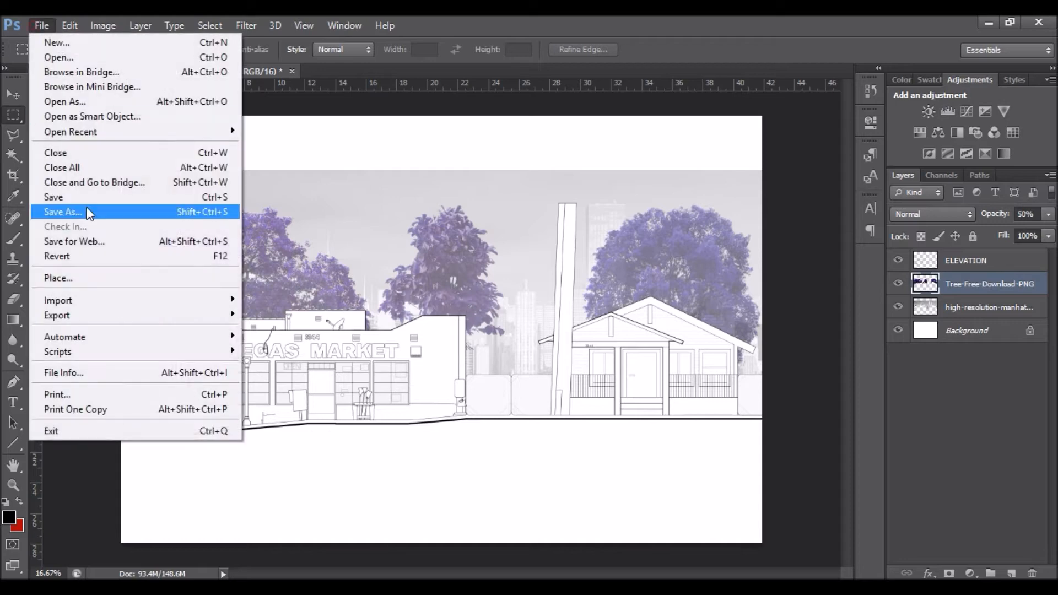
click(84, 279)
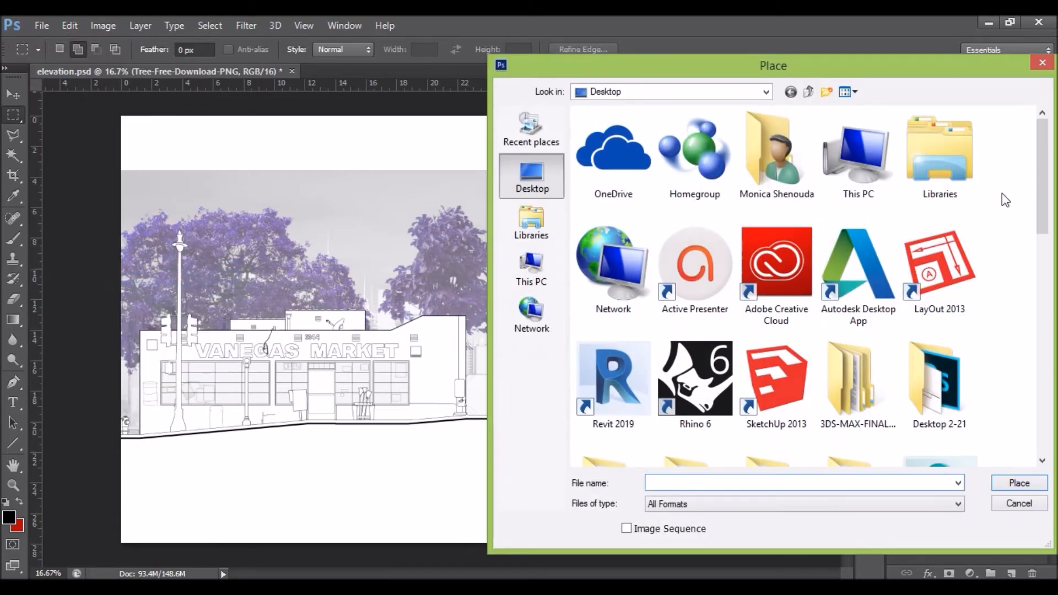
scroll(1039, 223, down, 6)
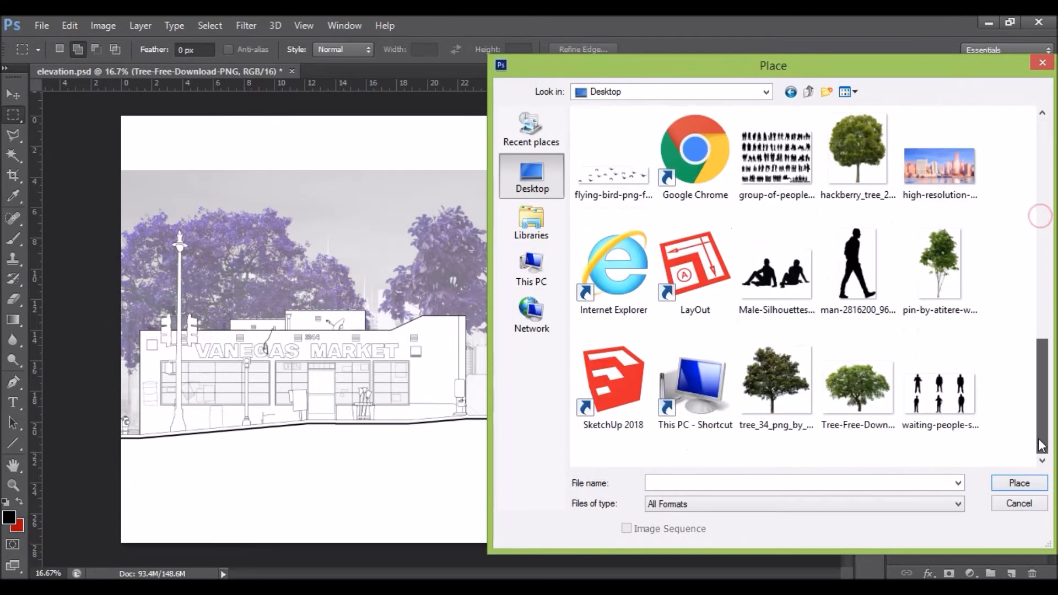
double_click(869, 257)
Scale the man silhouette to about 12.9% and stand him on the ground line at the market's door.
drag(543, 522, 387, 223)
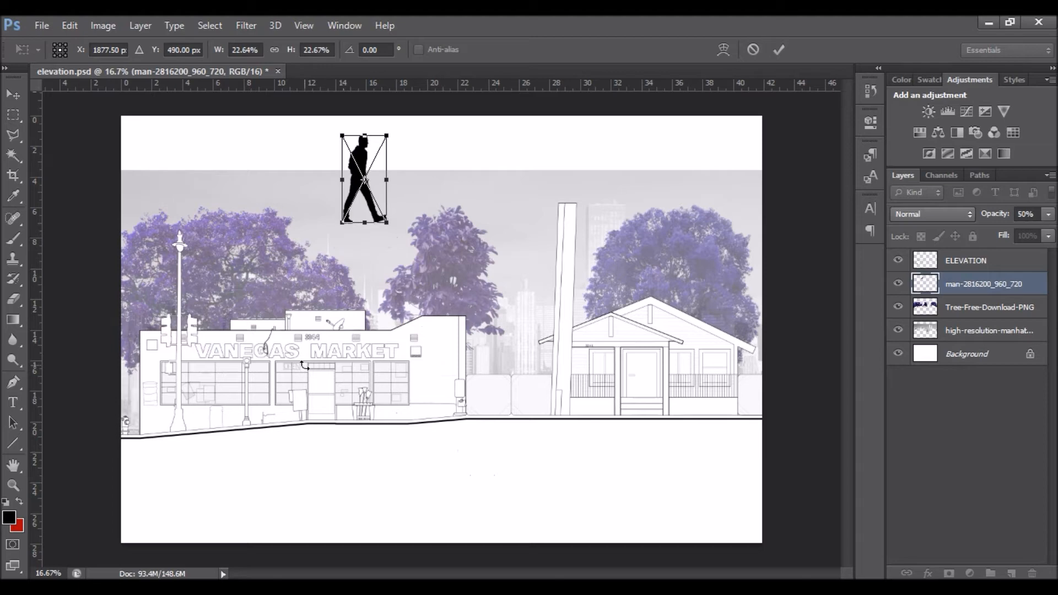
scroll(305, 364, up, 1)
drag(385, 286, 340, 424)
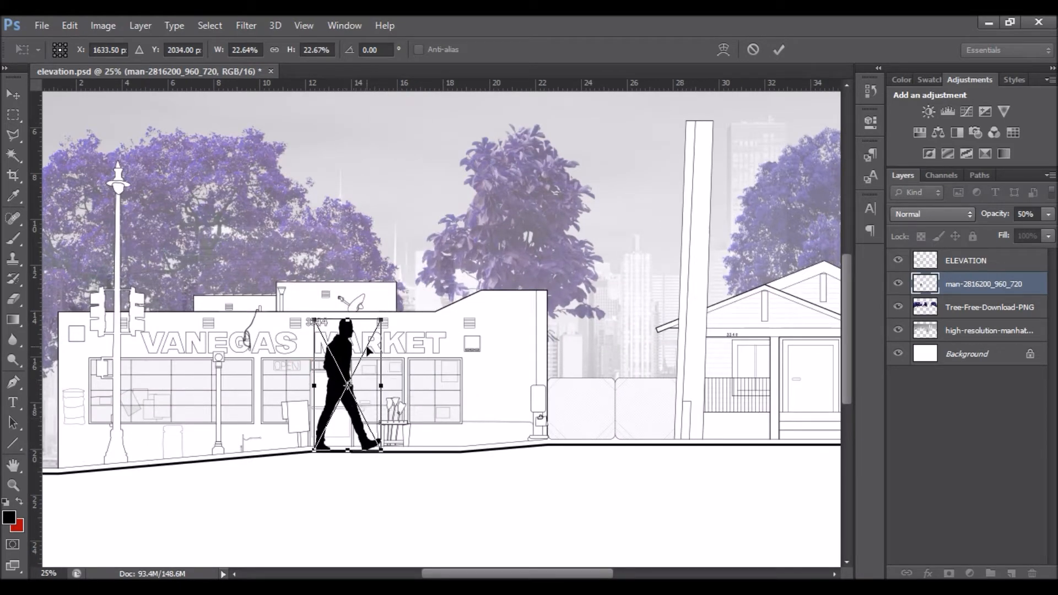
drag(385, 315, 353, 375)
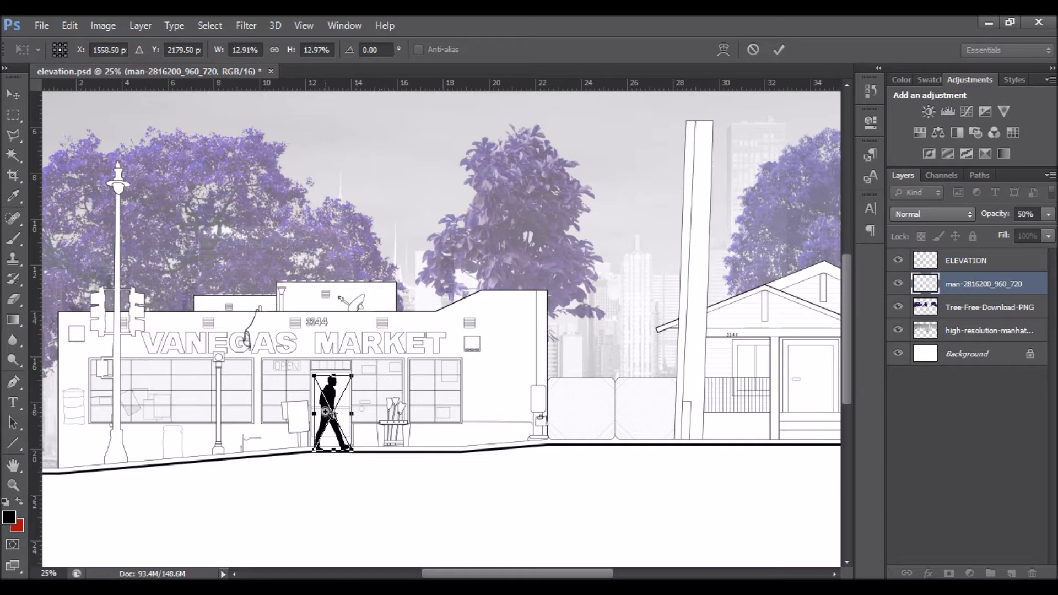
Reduce the man silhouette to about 10.3% so that his height suits the market's door.
scroll(325, 412, up, 1)
scroll(325, 412, up, 2)
drag(347, 376, 346, 379)
drag(297, 318, 323, 357)
scroll(315, 428, up, 2)
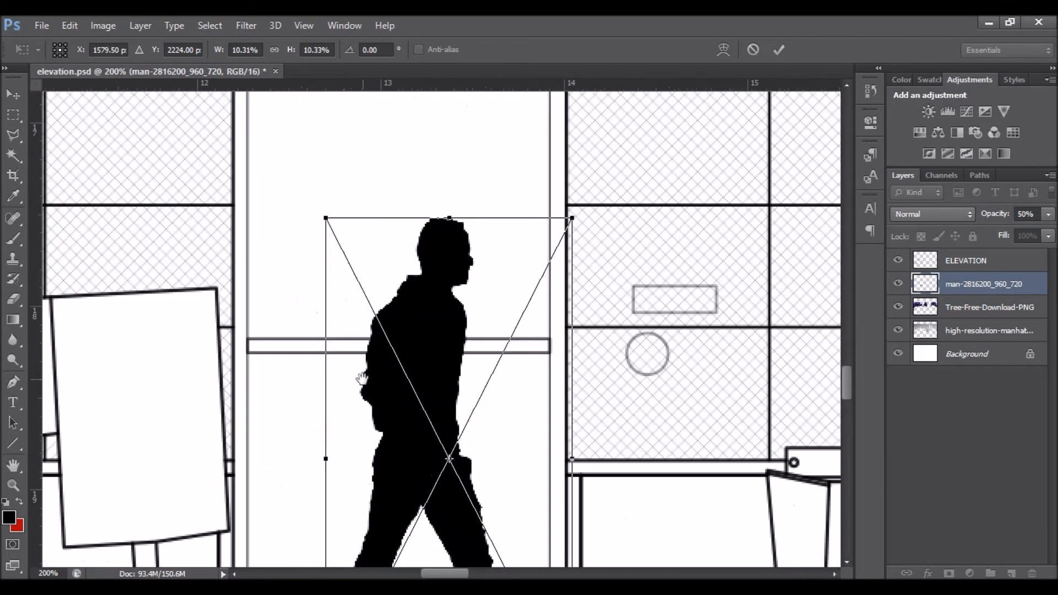
Enlarge the man silhouette to about 10.96%, nudge his feet onto the ground line, and commit the placement.
scroll(362, 379, down, 2)
drag(350, 253, 341, 239)
key(Left)
key(Up)
key(Up)
key(Up)
key(Up)
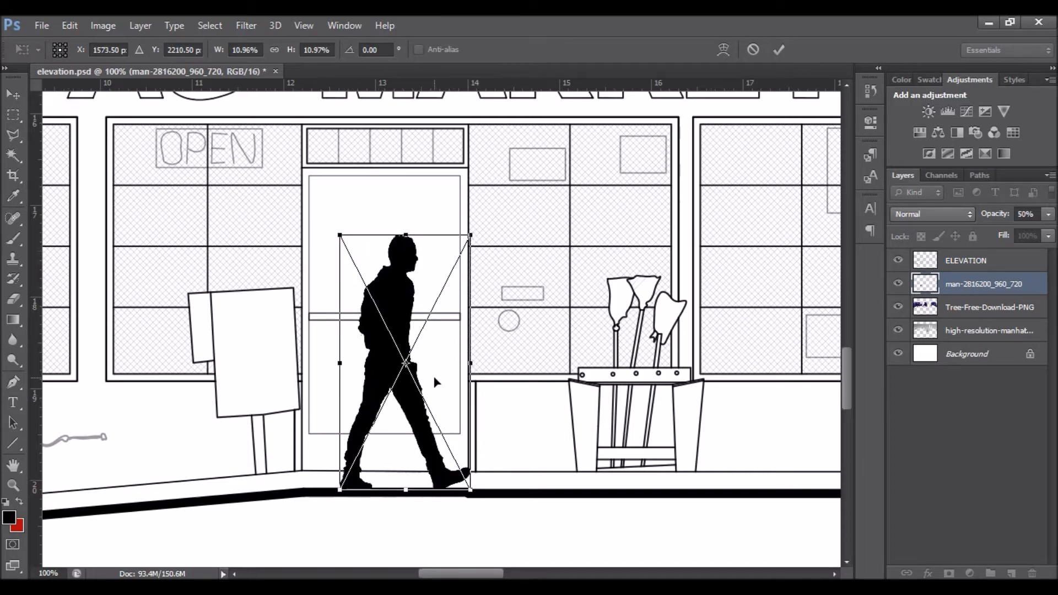
key(Up)
click(775, 50)
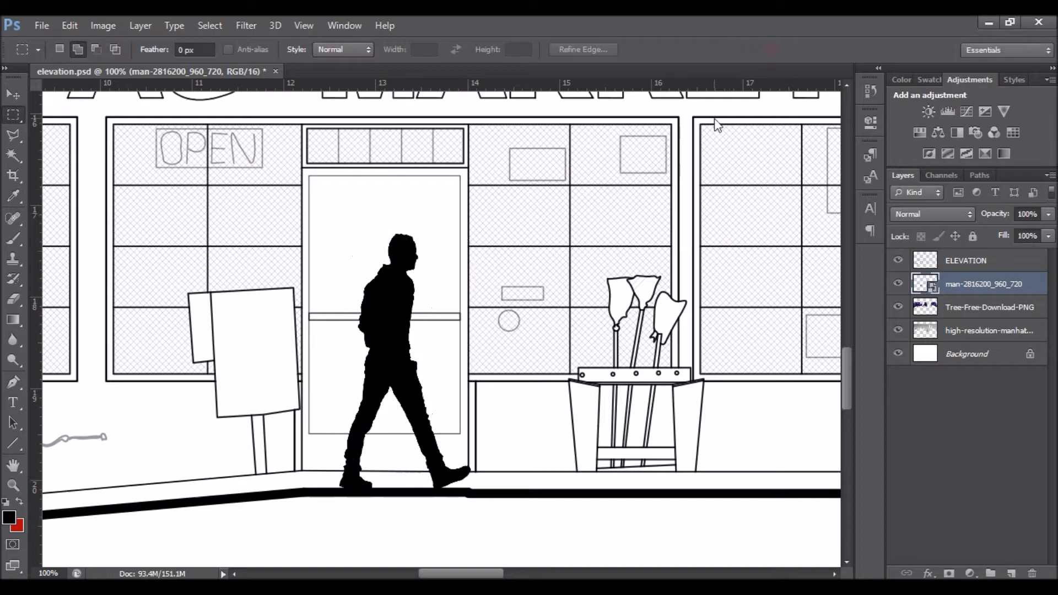
Place the pointing couple silhouette e5db109d917daefcda0420e5846f2d27--clip-art-how-to-get from the Desktop below the ELEVATION layer.
alt+click(451, 373)
alt+click(450, 374)
alt+click(451, 374)
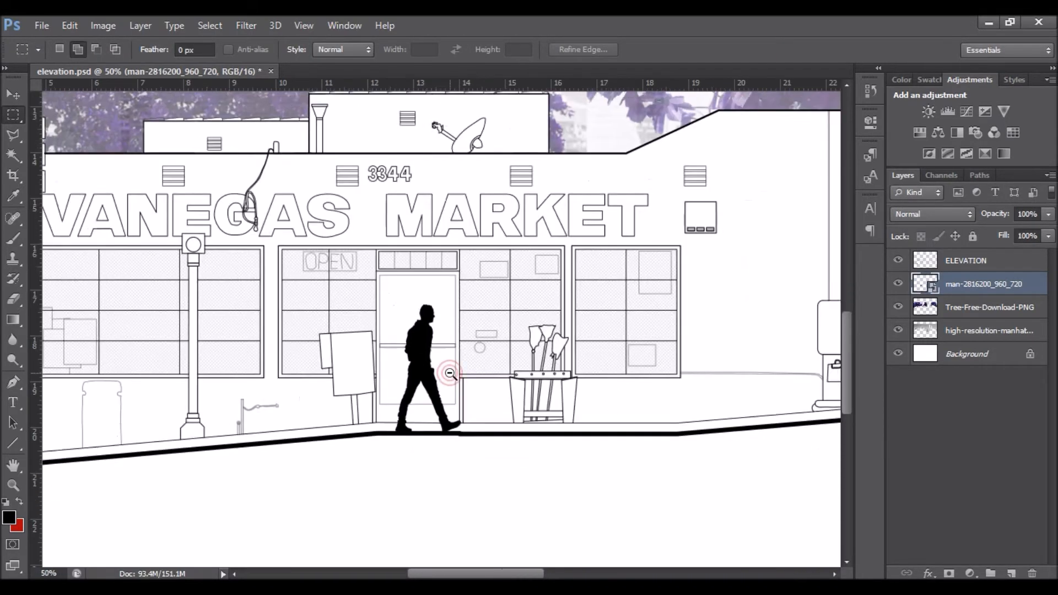
alt+click(449, 375)
alt+click(450, 375)
alt+click(433, 378)
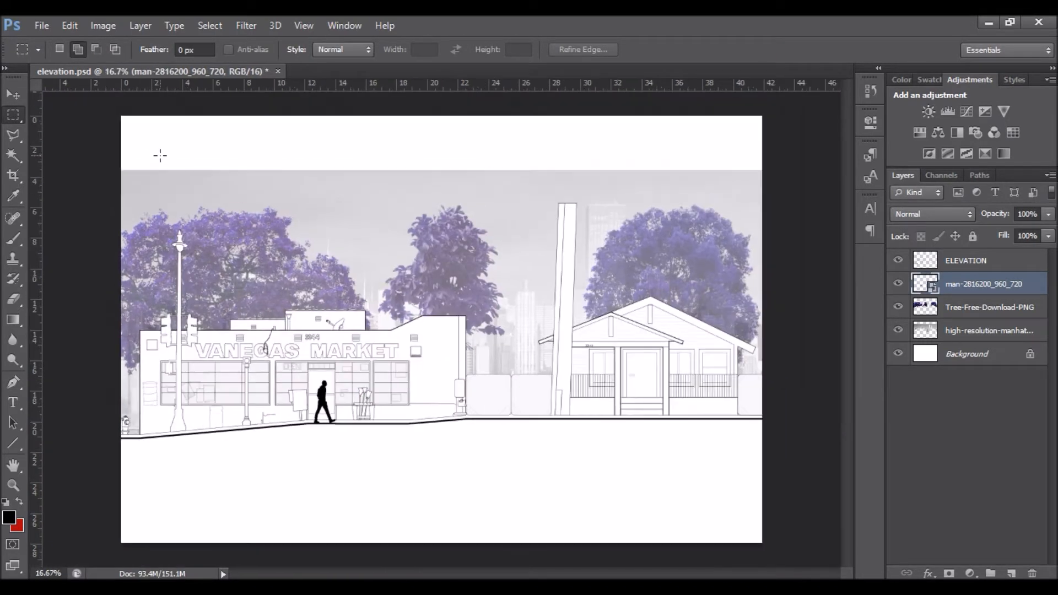
click(50, 27)
click(91, 279)
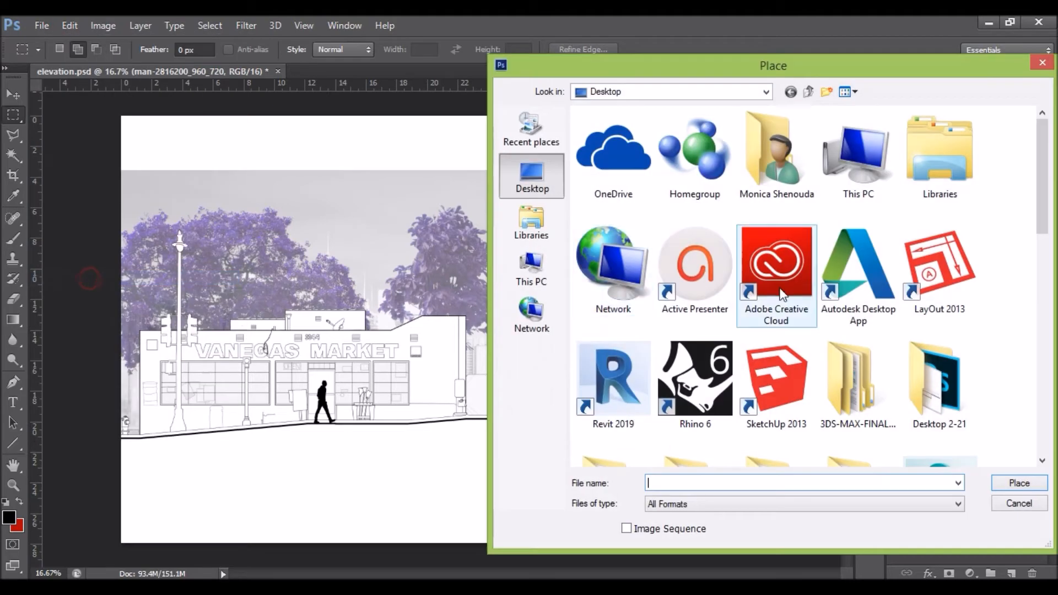
drag(1042, 212, 1052, 474)
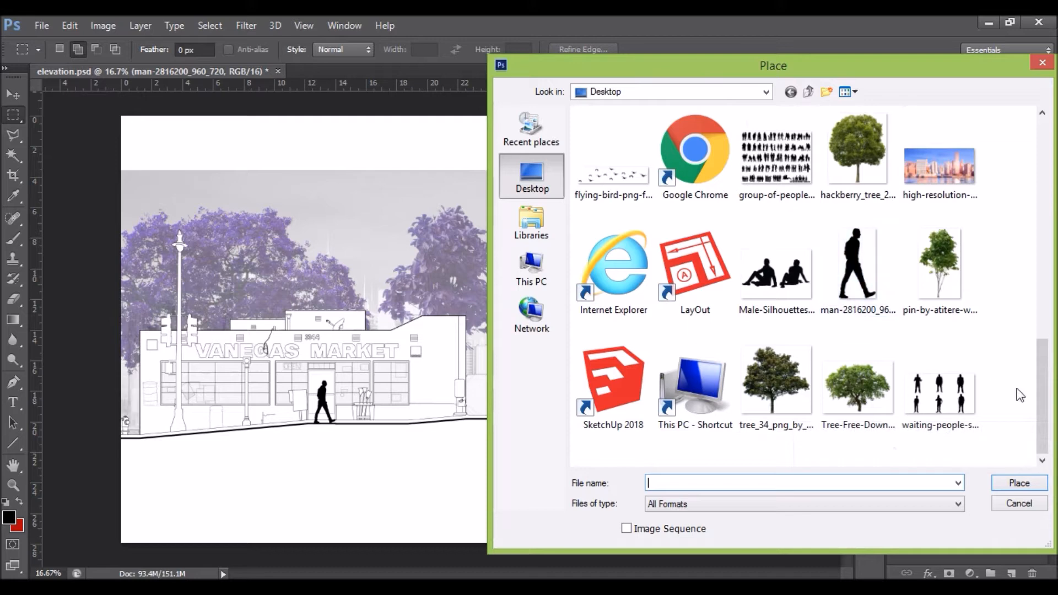
scroll(1037, 424, up, 5)
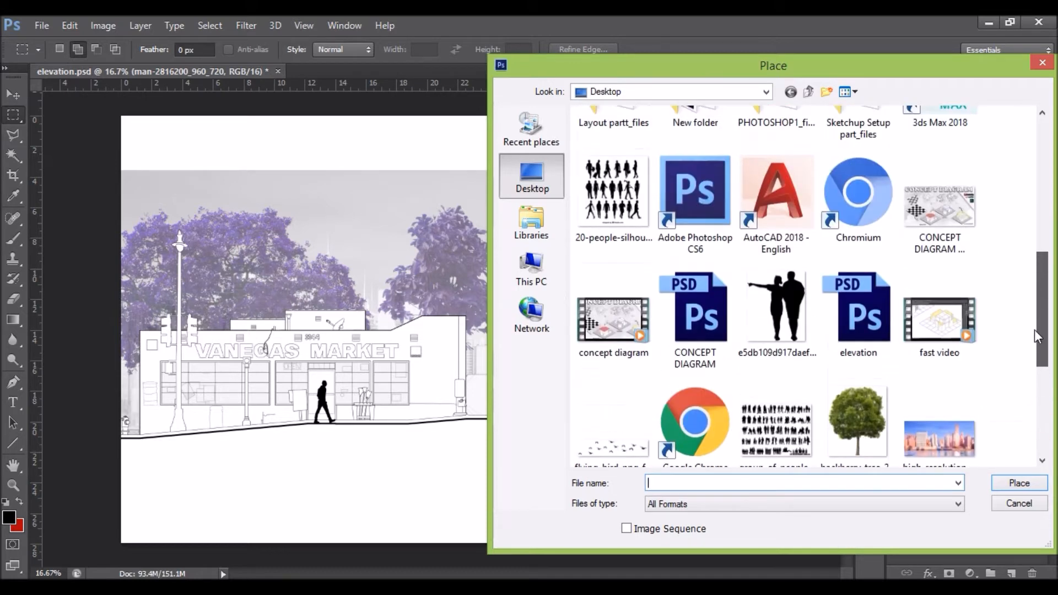
double_click(799, 317)
Move the couple silhouette in front of the house, at its far end from the market, and scale it to about 40%.
drag(483, 331, 719, 362)
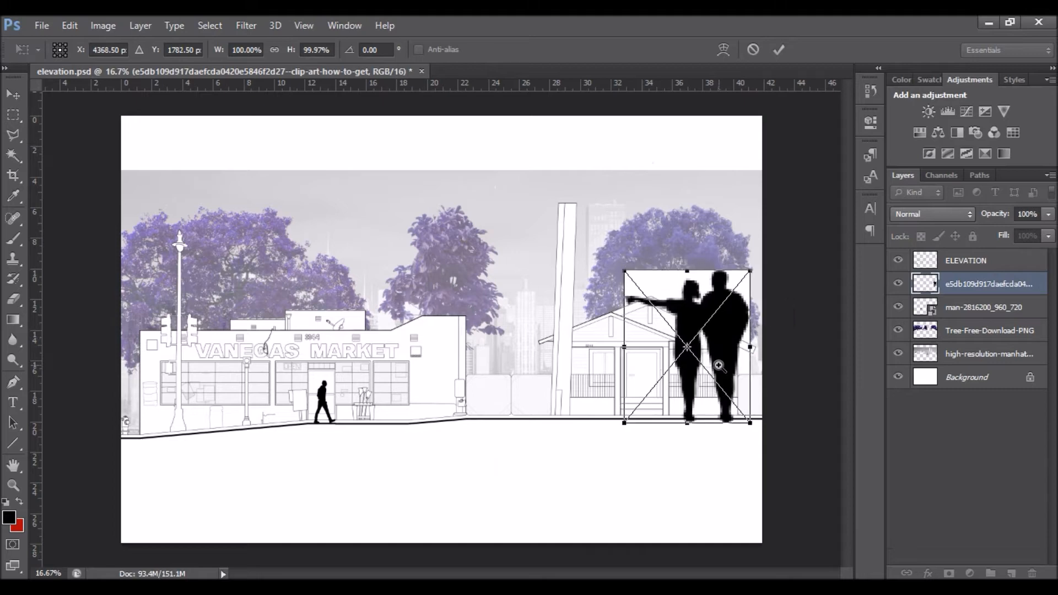
ctrl+click(719, 364)
ctrl+click(719, 365)
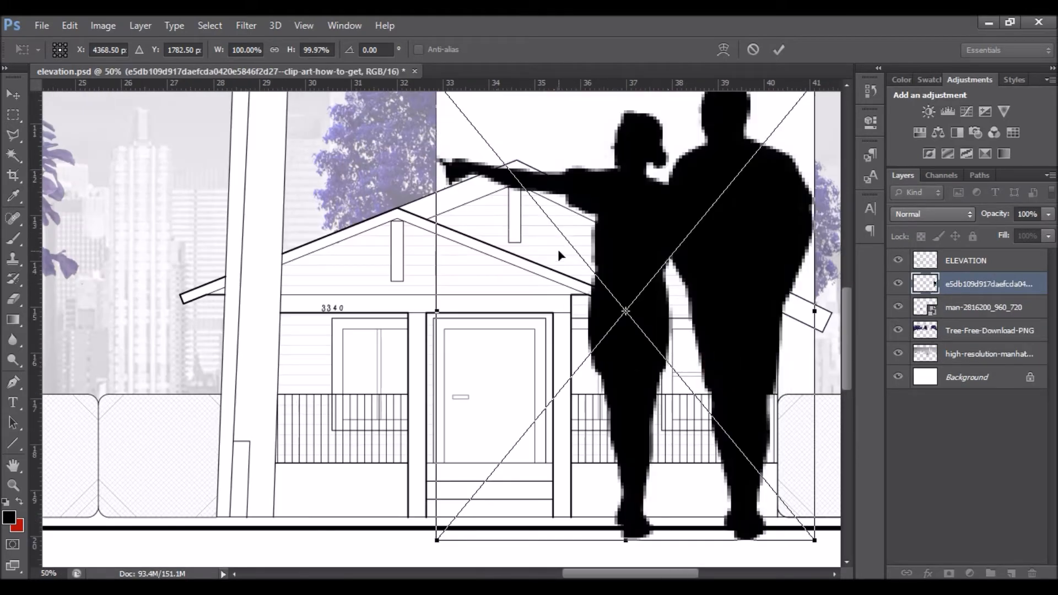
alt+click(558, 254)
drag(481, 140, 631, 328)
Align the couple's feet with the ground line beside the house's end fence and commit the placement.
ctrl+click(740, 356)
ctrl+click(740, 355)
mouse_move(654, 373)
mouse_down()
mouse_move(649, 353)
mouse_move(643, 359)
mouse_up()
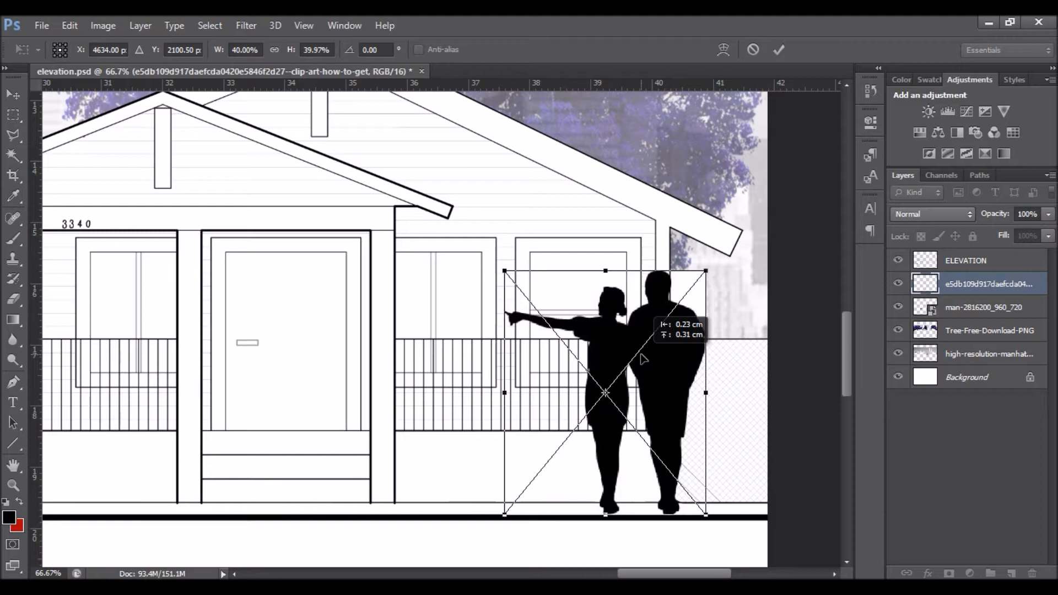
key(Down)
key(Down)
key(Down)
key(Down)
key(Down)
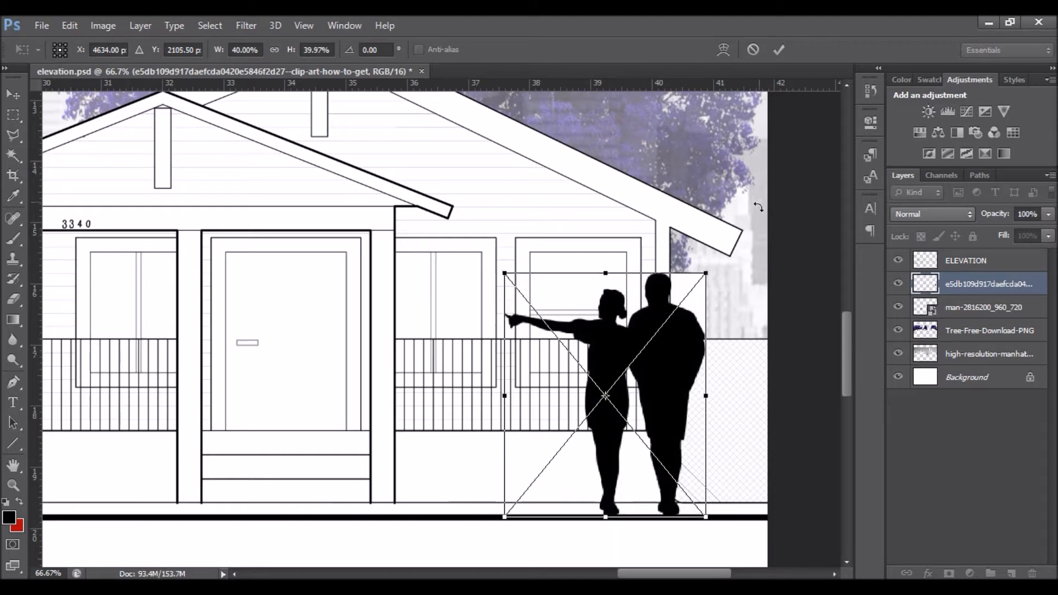
click(777, 50)
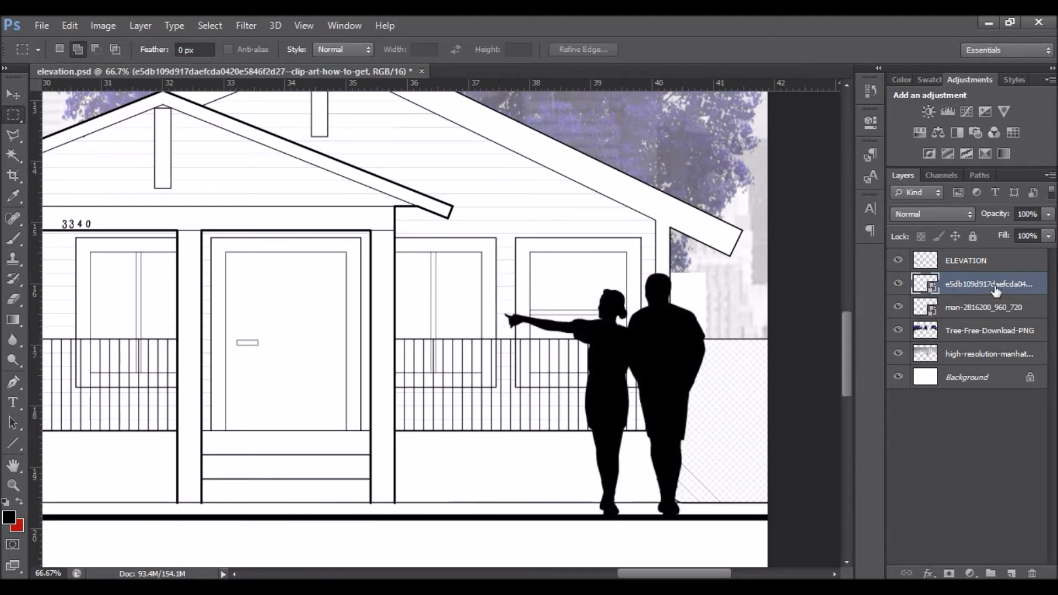
Rasterize the couple's layer and delete its white background using a Magic Wand selection, leaving nothing selected.
right_click(995, 291)
click(736, 232)
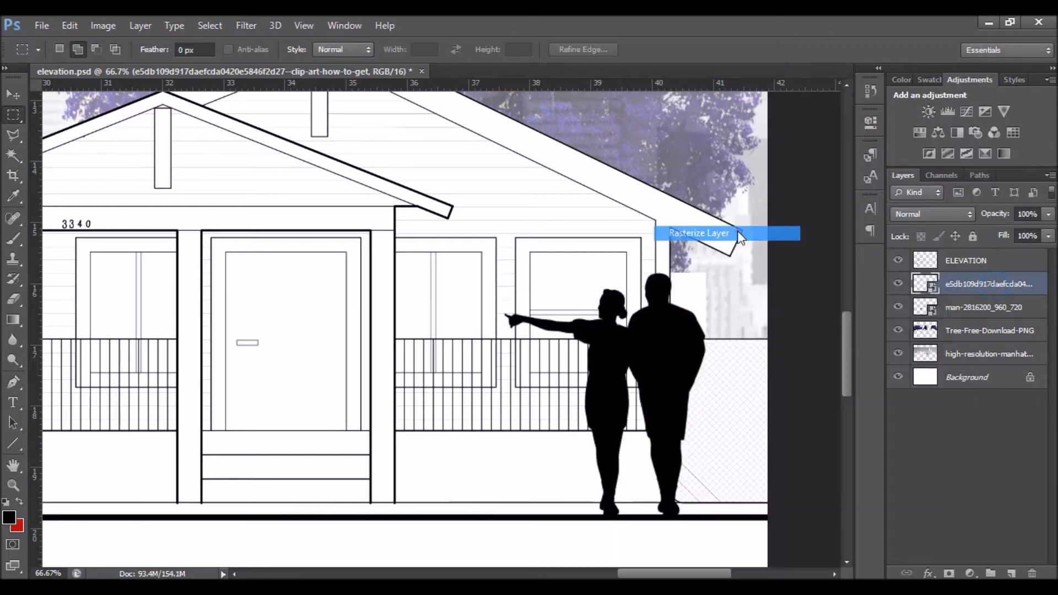
click(12, 156)
click(693, 291)
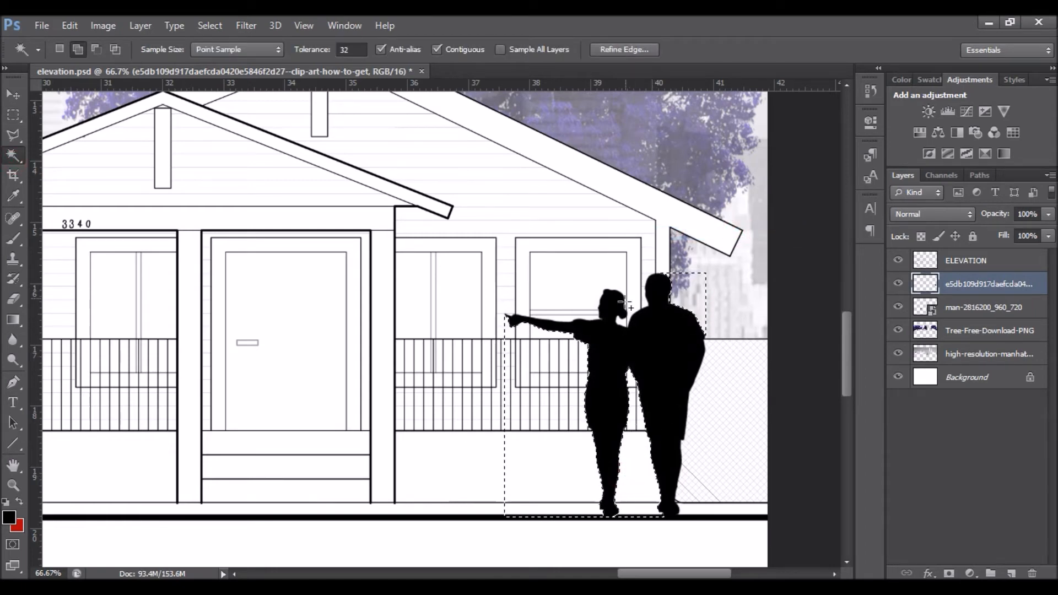
key(ctrl+d)
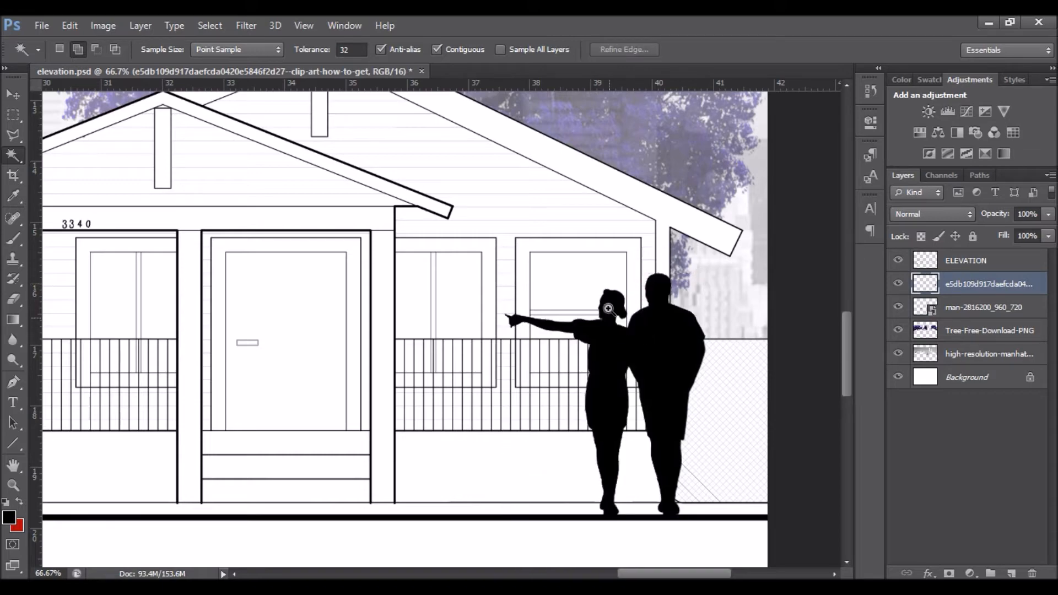
Scale the pointing couple silhouette down slightly beside the house, keeping their feet at the ground line, and commit the transform.
alt+click(609, 306)
alt+click(609, 305)
alt+click(608, 304)
alt+click(608, 303)
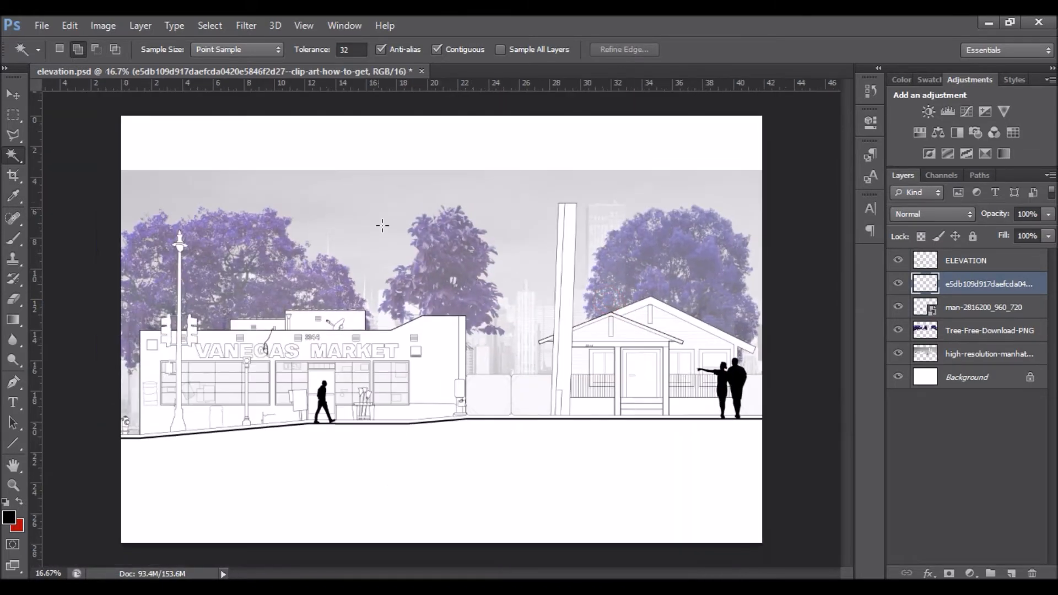
ctrl+click(741, 388)
ctrl+click(733, 389)
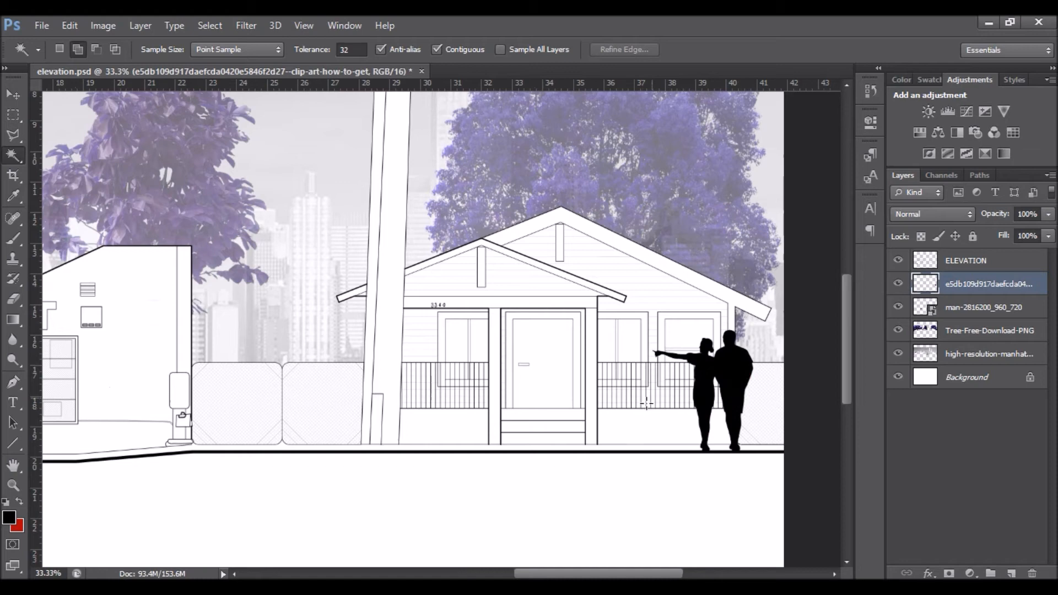
key(ctrl+t)
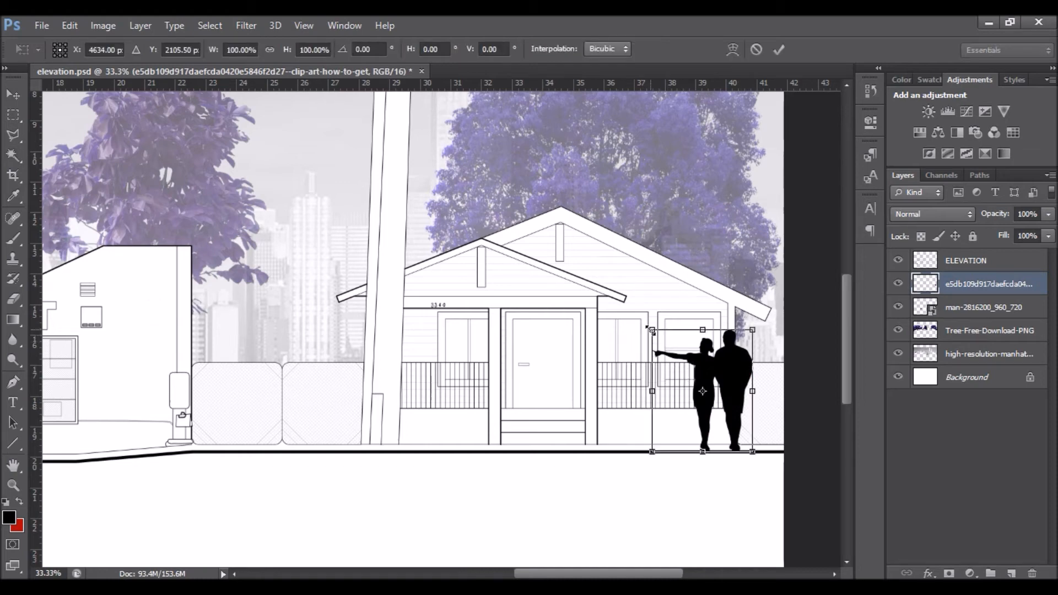
drag(652, 331, 664, 342)
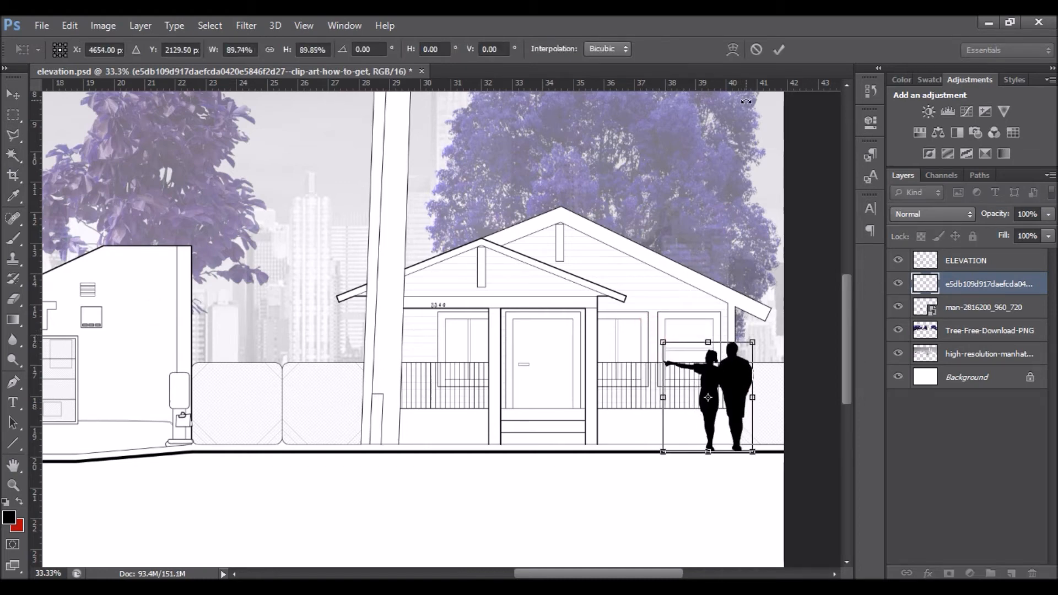
drag(663, 343, 667, 348)
click(779, 49)
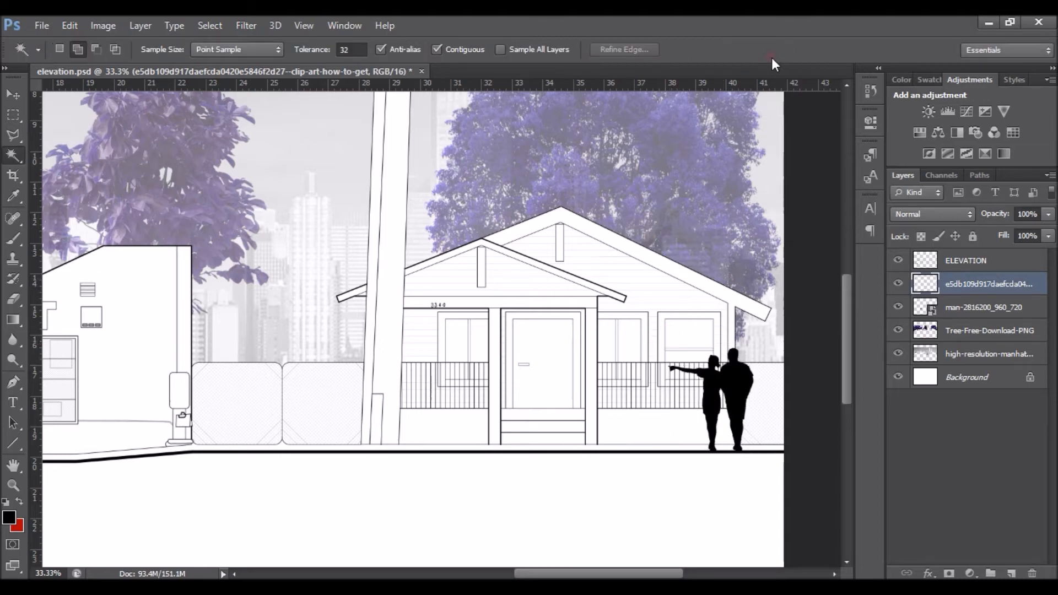
Place the silhouette sheet group-of-people-vector-silhouette-free-31959 from the Desktop below the ELEVATION layer and commit it at its default size.
alt+click(550, 219)
alt+click(550, 218)
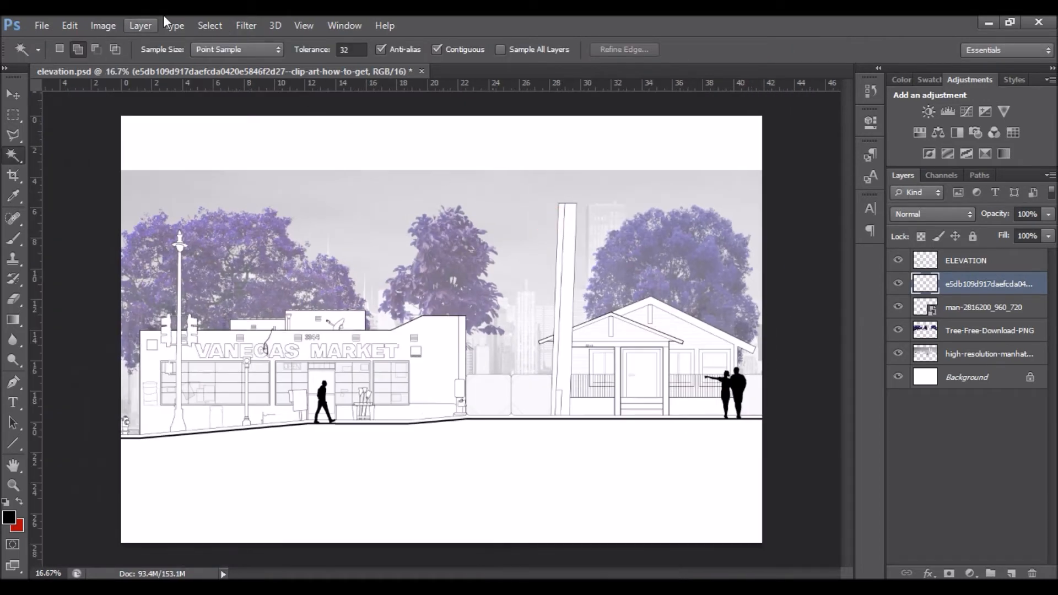
click(46, 24)
click(68, 272)
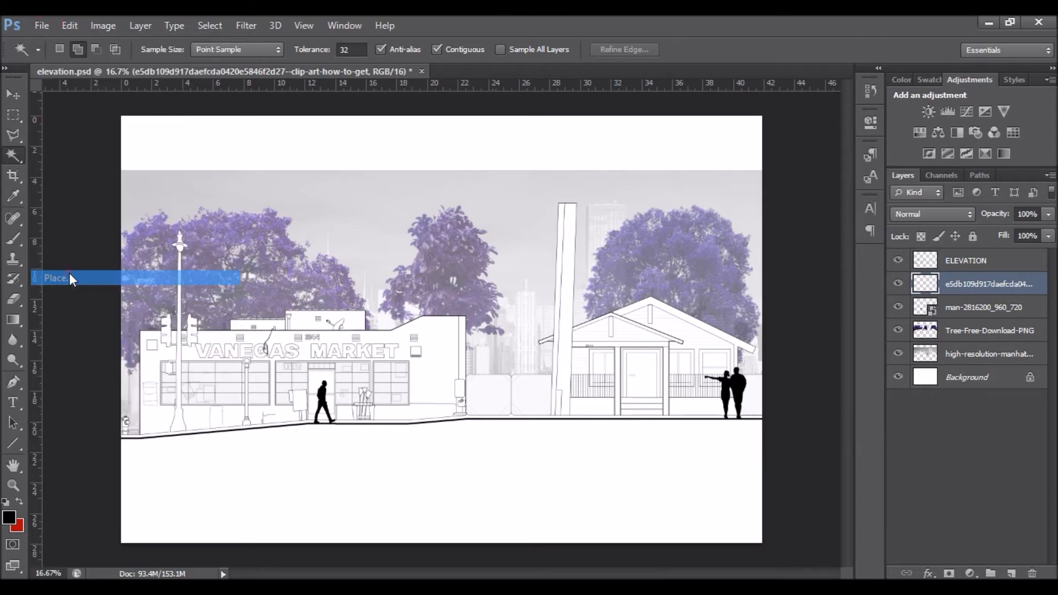
drag(1042, 198, 1024, 427)
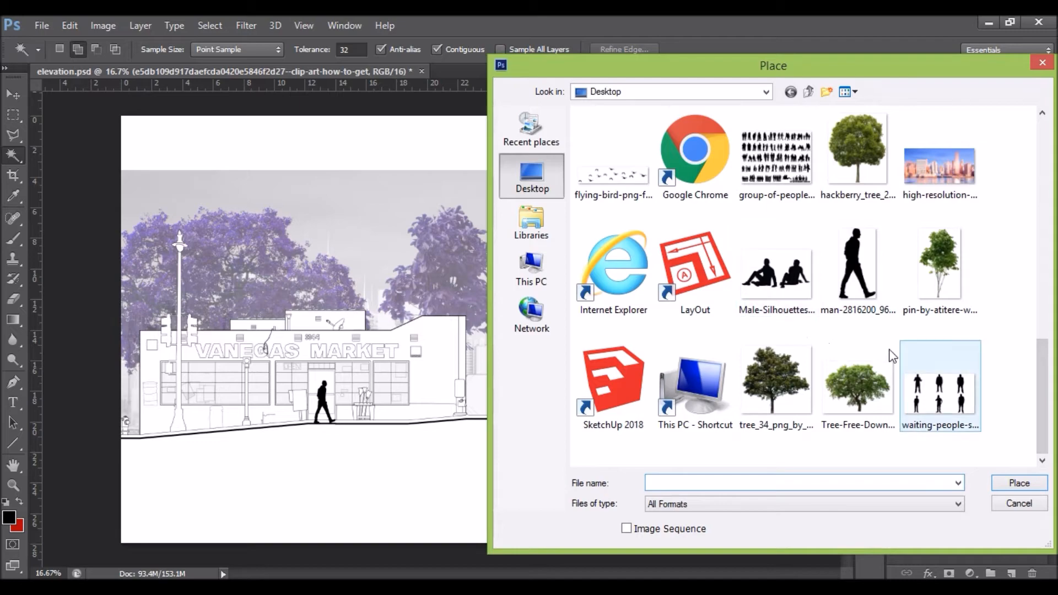
double_click(767, 127)
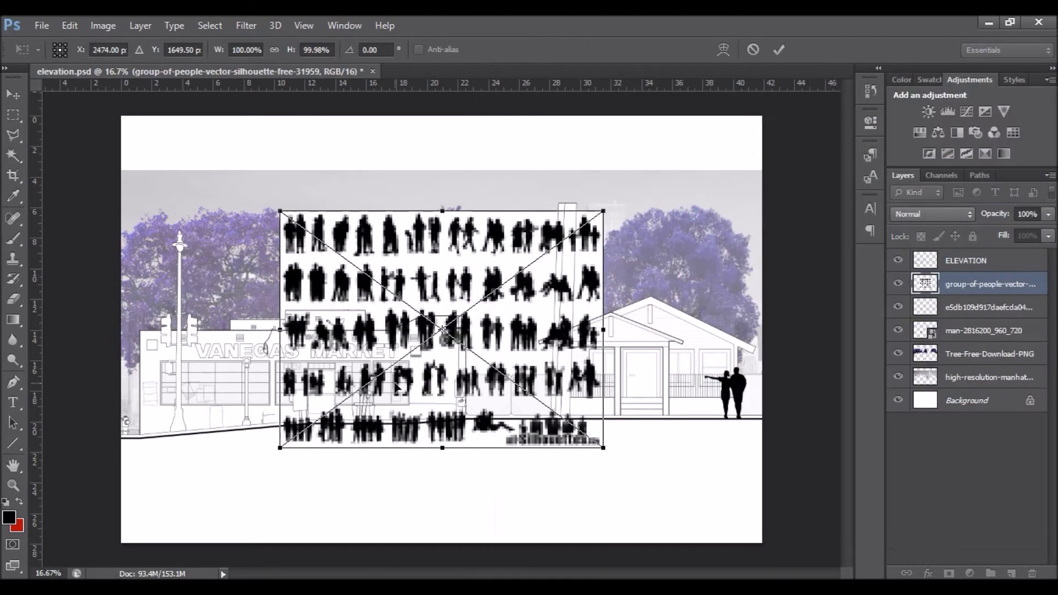
scroll(396, 386, up, 2)
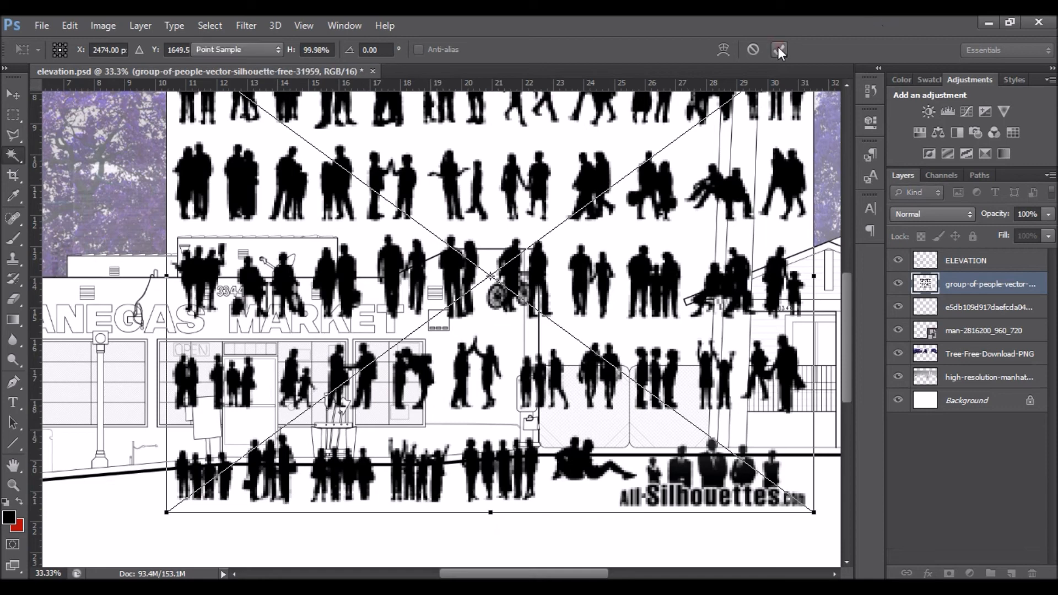
click(779, 49)
Rasterize the silhouette sheet, copy its three boys standing in profile to a new layer with a Magic Wand selection, and hide the sheet.
scroll(623, 353, up, 1)
scroll(623, 352, down, 2)
scroll(601, 375, up, 3)
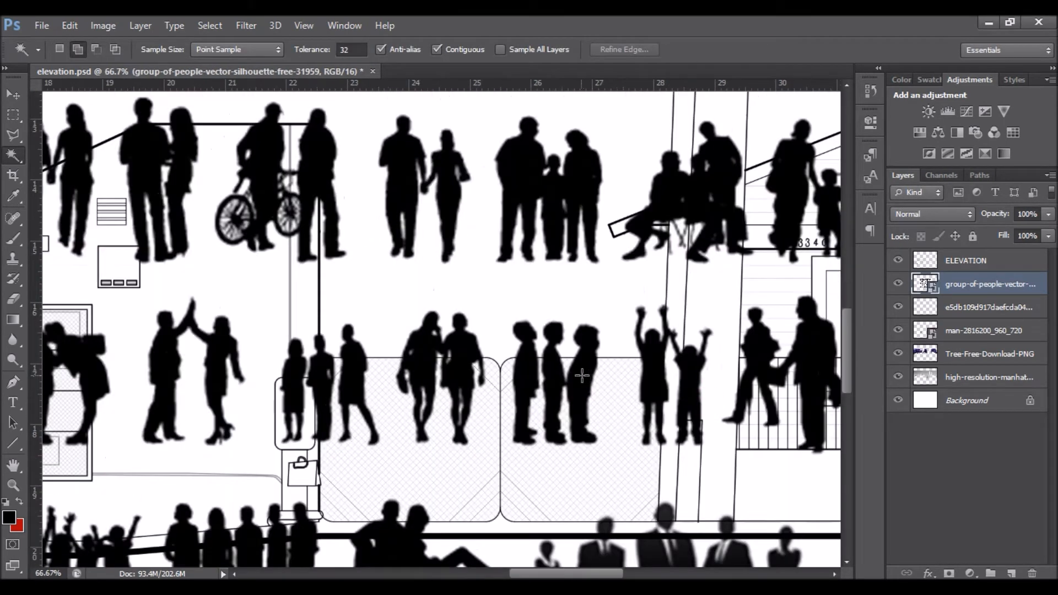
click(526, 377)
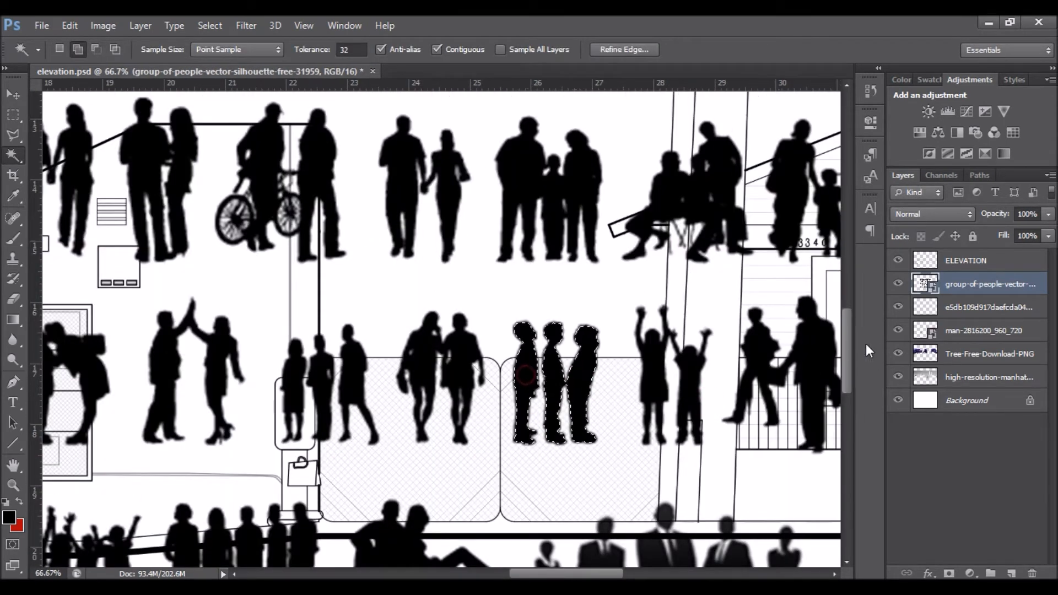
right_click(1026, 289)
click(794, 233)
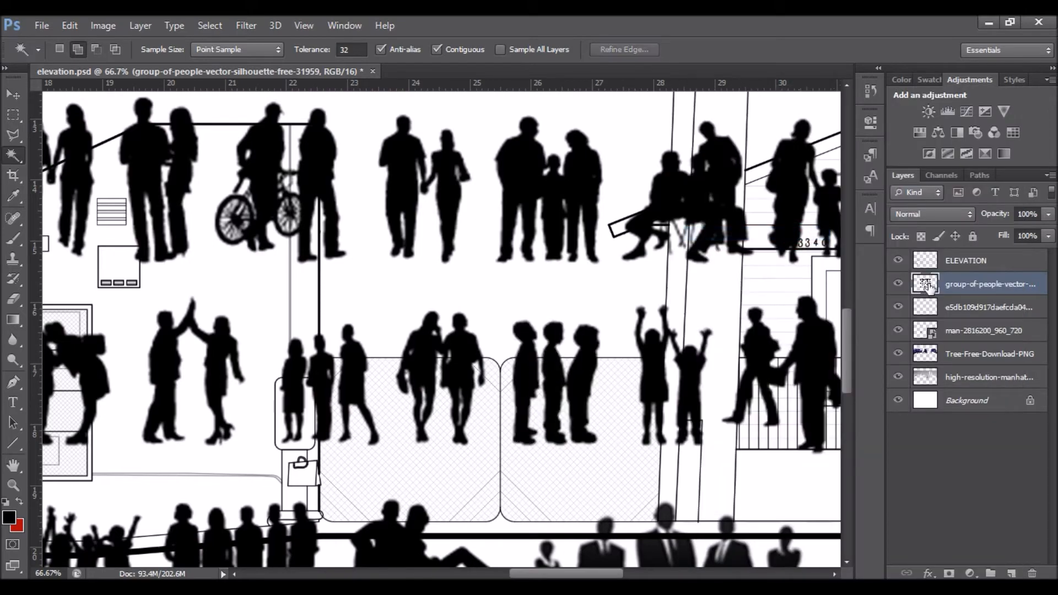
click(899, 285)
key(ctrl+j)
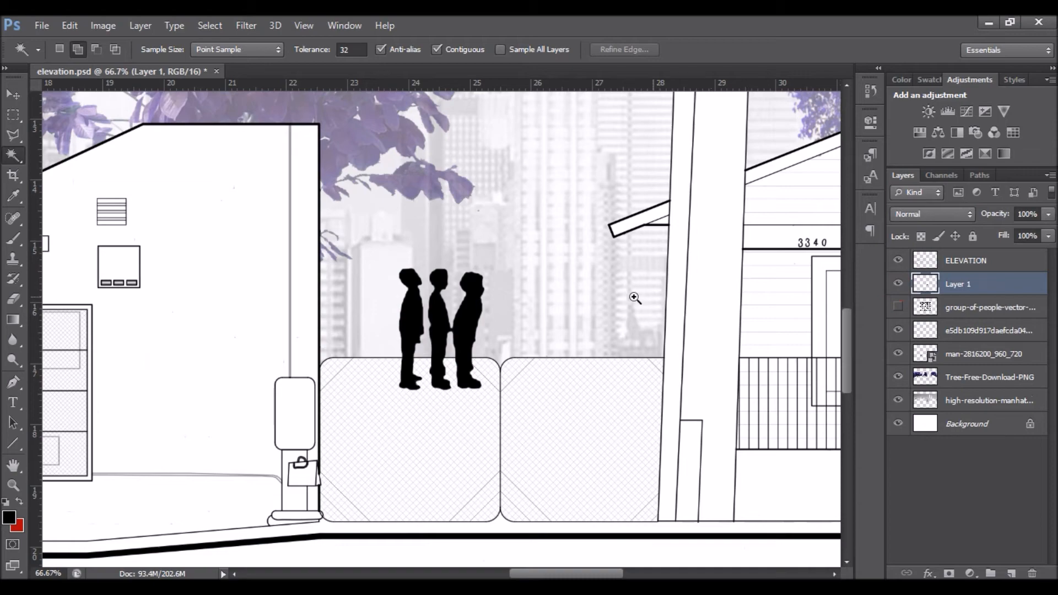
Move the three boys in front of the fence next to the market and align their feet with the sidewalk's upper line.
ctrl+alt+click(633, 298)
ctrl+alt+click(633, 297)
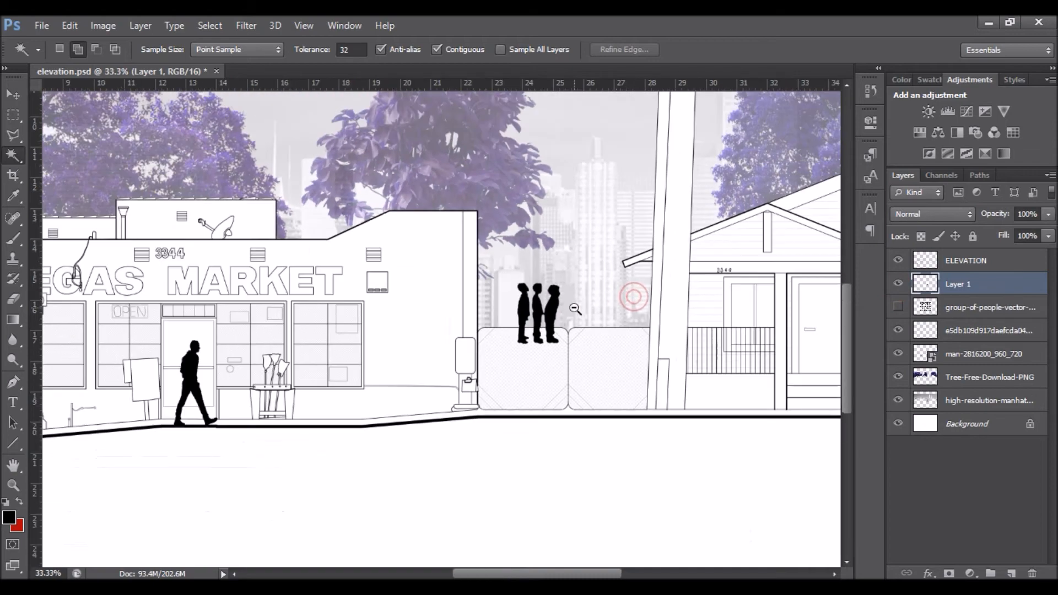
click(13, 95)
drag(527, 308, 498, 376)
scroll(513, 411, up, 3)
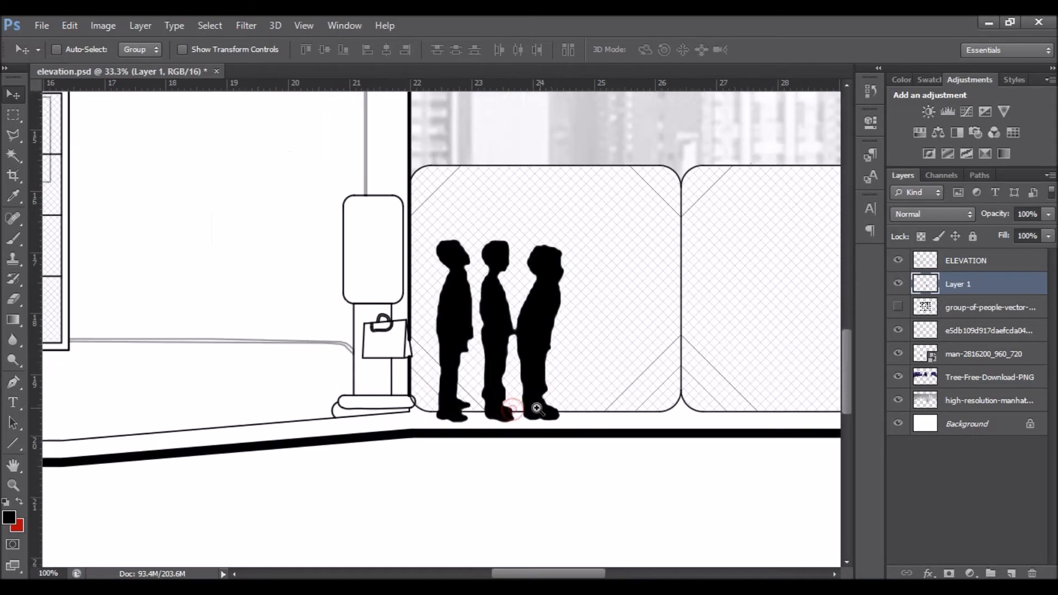
key(Up)
key(Up)
key(Up)
key(Up)
key(Up)
key(Up)
key(Up)
key(Up)
key(Up)
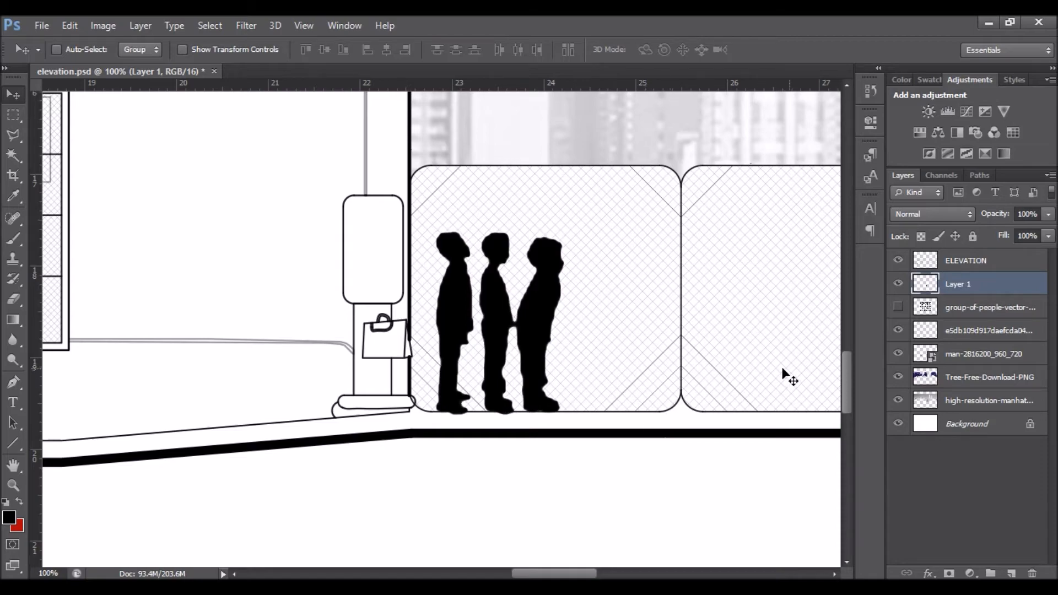
Nudge the walking man silhouette upward until his feet meet the sidewalk's upper line at the market door.
scroll(345, 441, left, 6)
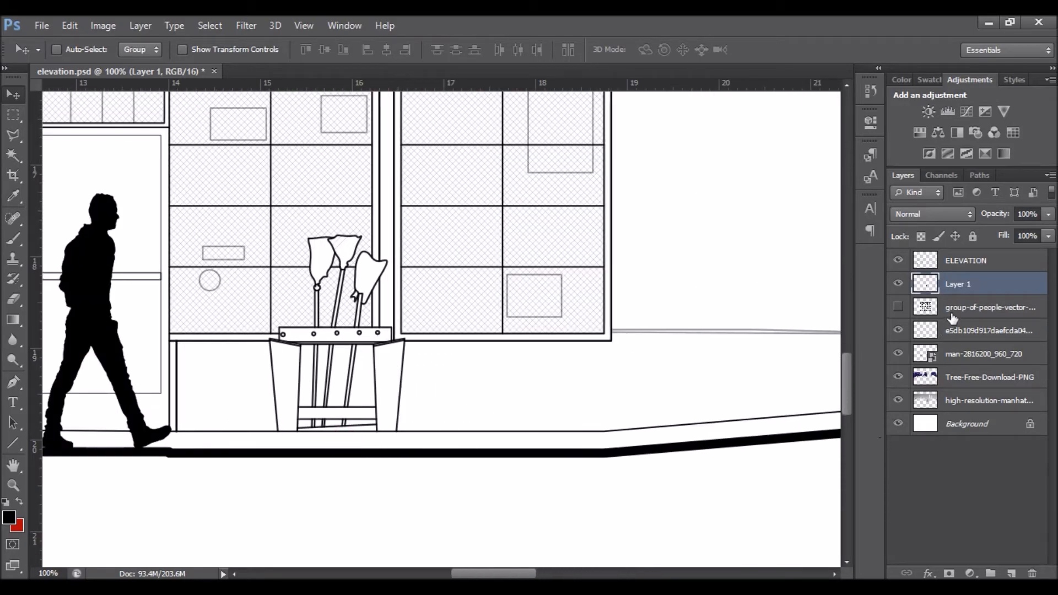
click(899, 308)
click(899, 309)
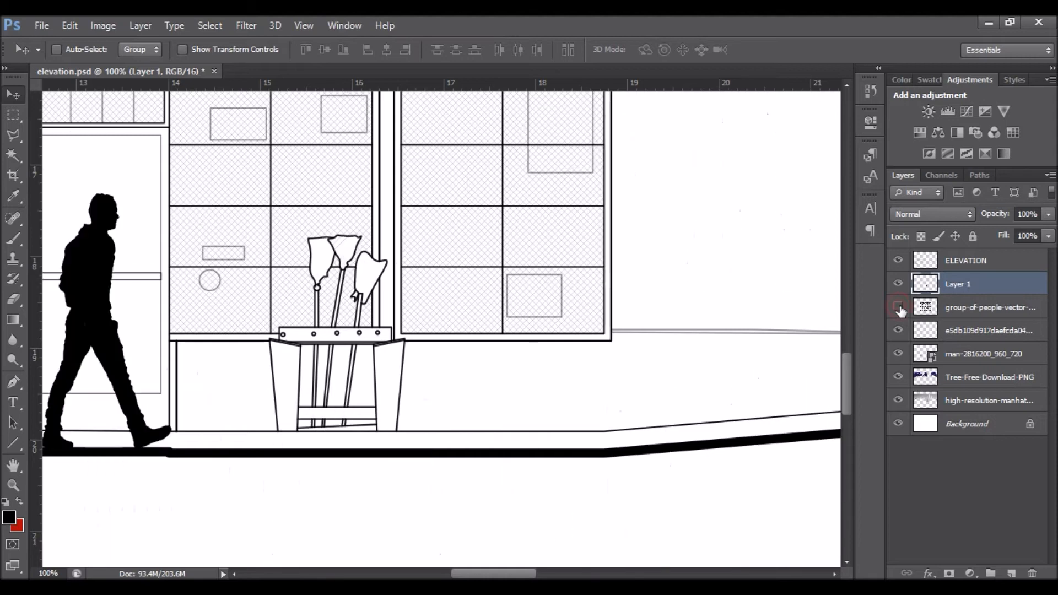
click(968, 338)
click(965, 355)
key(Up)
key(Up)
key(Up)
key(Up)
key(Up)
key(Up)
key(Up)
key(Up)
key(Up)
key(Up)
key(Up)
key(Up)
key(Up)
key(Up)
key(Up)
key(Up)
key(Up)
key(Up)
key(Up)
key(Up)
key(Up)
key(Up)
key(Up)
key(Up)
key(Up)
key(Up)
key(Up)
key(Up)
key(Up)
key(Up)
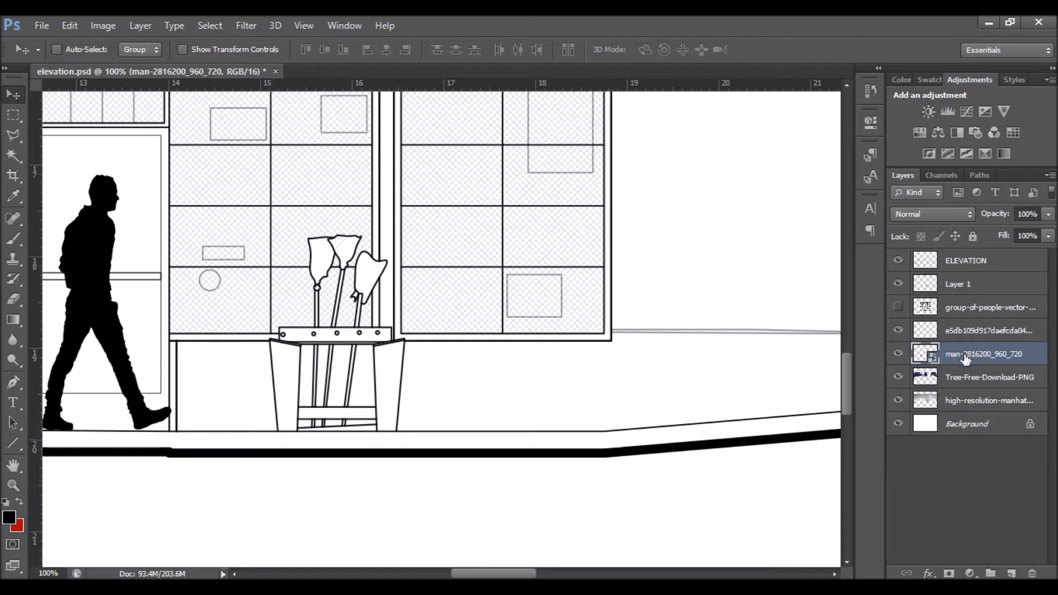
Raise the couple's feet to the sidewalk's upper line and delete a rectangular strip of their layer at the feet.
scroll(606, 345, down, 3)
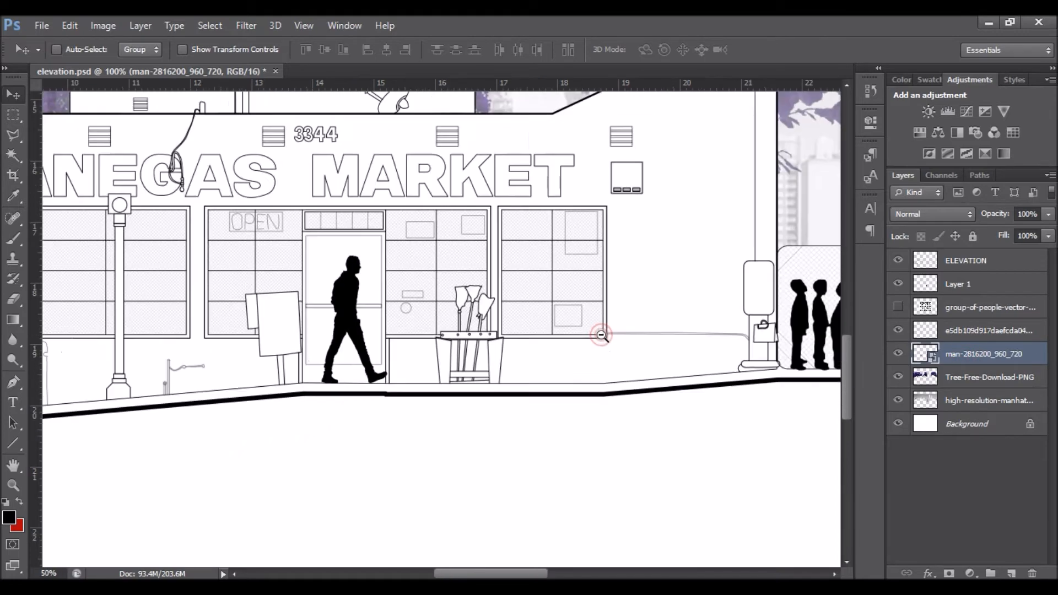
drag(562, 358, 189, 359)
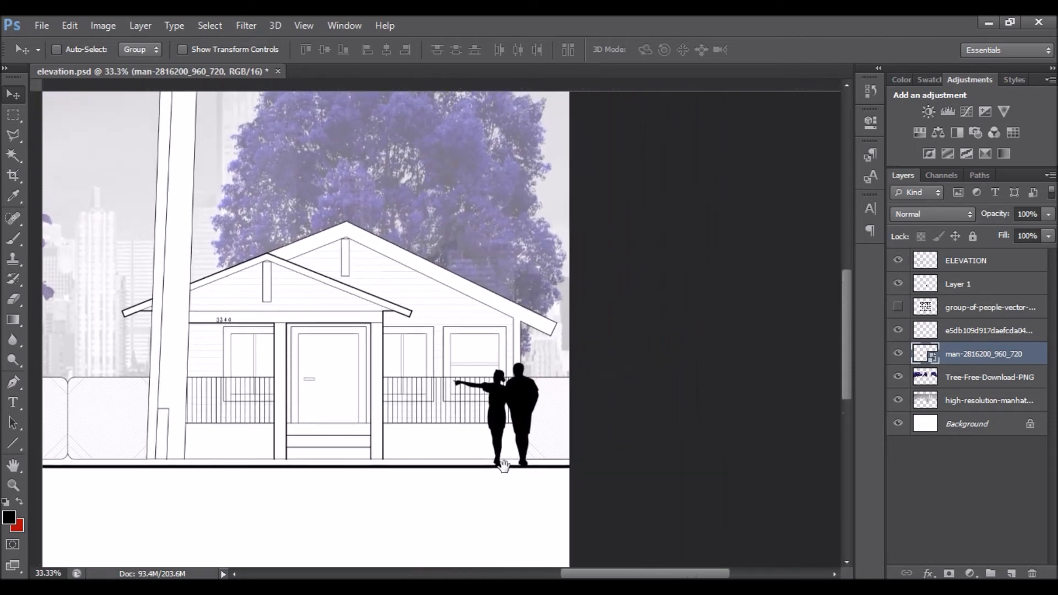
right_click(521, 401)
click(584, 411)
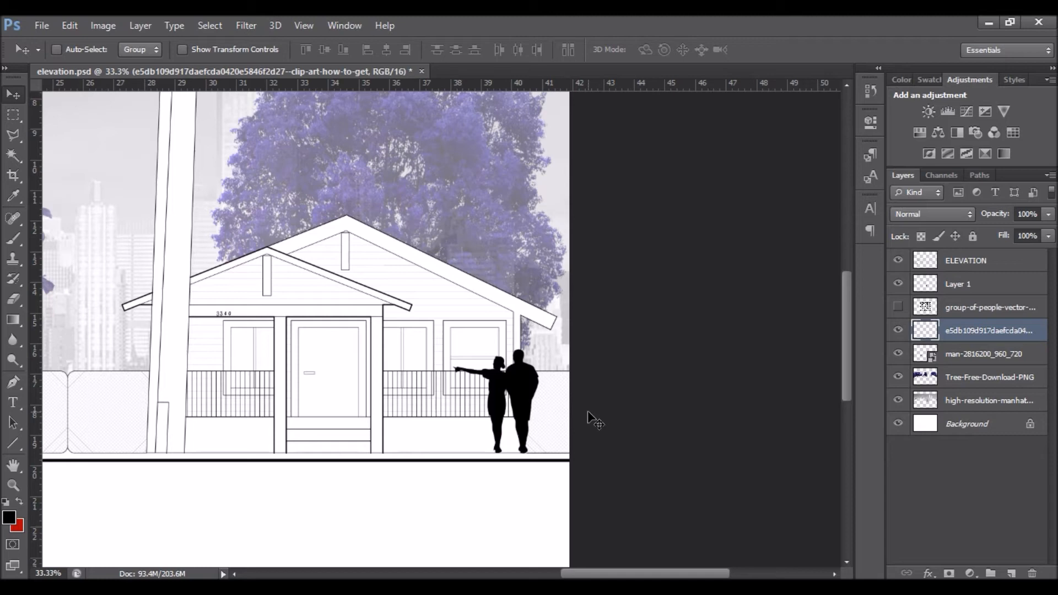
ctrl+click(519, 465)
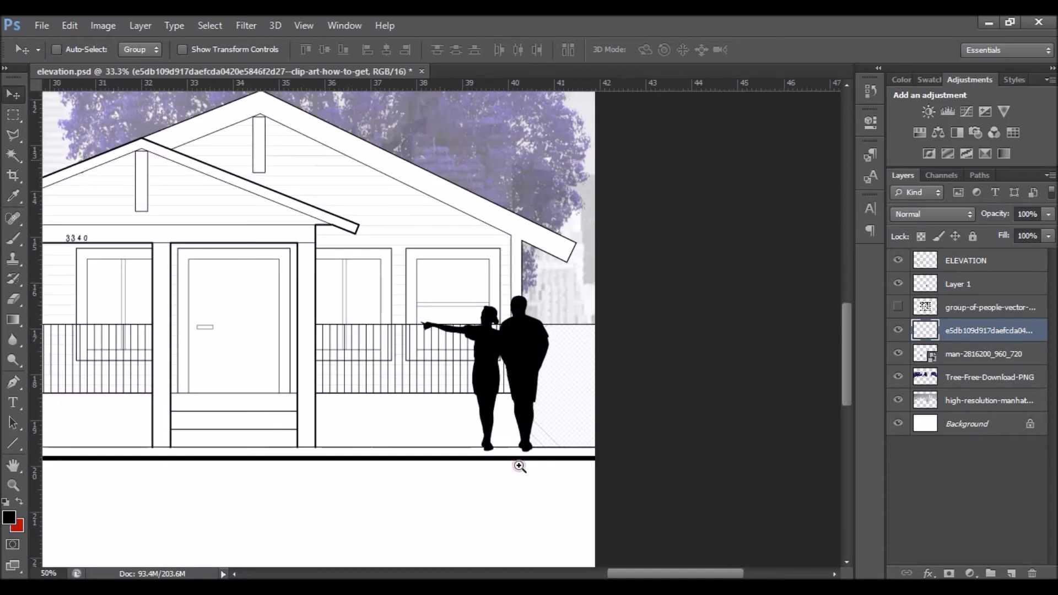
ctrl+click(520, 465)
ctrl+click(519, 465)
click(13, 114)
drag(349, 506, 622, 431)
key(Delete)
Scale the three boys on Layer 1 up to about 123%, keeping their feet on the sidewalk line, and commit the transform.
ctrl+alt+click(457, 363)
ctrl+alt+click(458, 363)
ctrl+alt+click(458, 363)
ctrl+alt+click(458, 362)
ctrl+alt+click(458, 361)
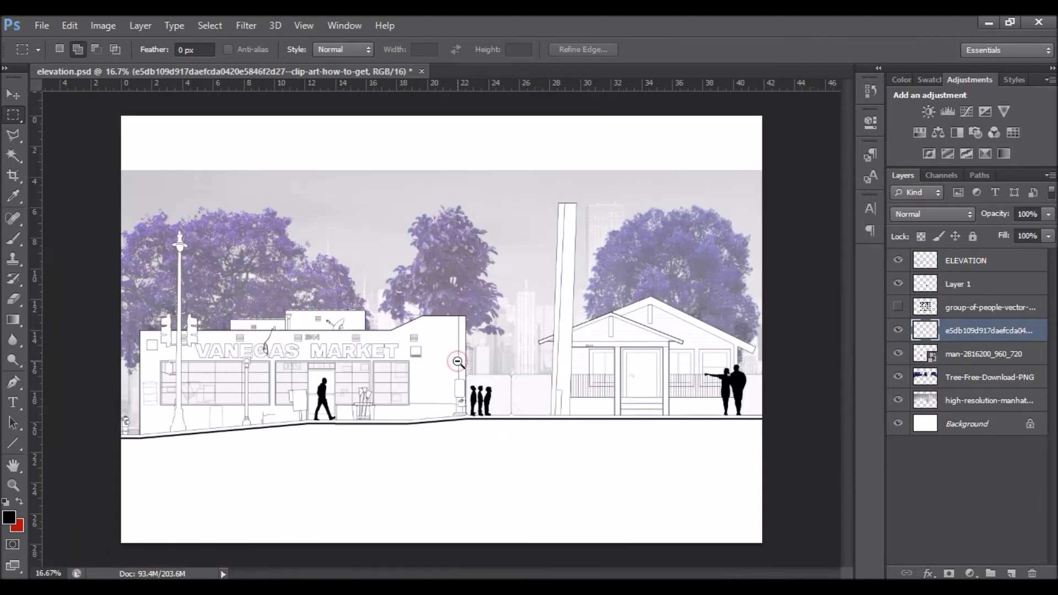
ctrl+click(469, 410)
ctrl+click(468, 410)
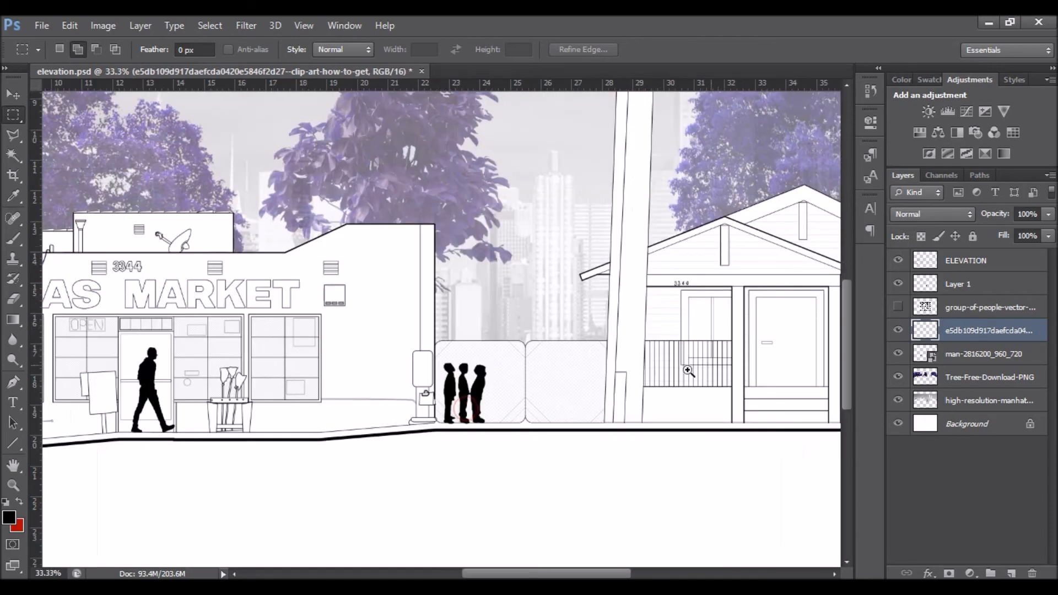
click(971, 284)
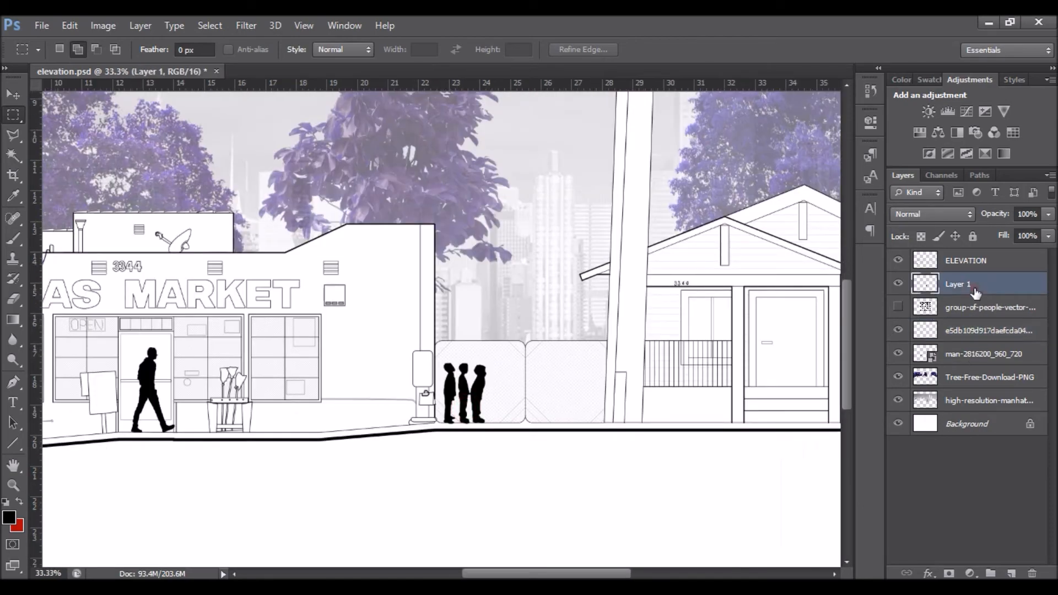
key(ctrl+t)
ctrl+click(486, 401)
ctrl+click(486, 400)
drag(488, 326, 532, 303)
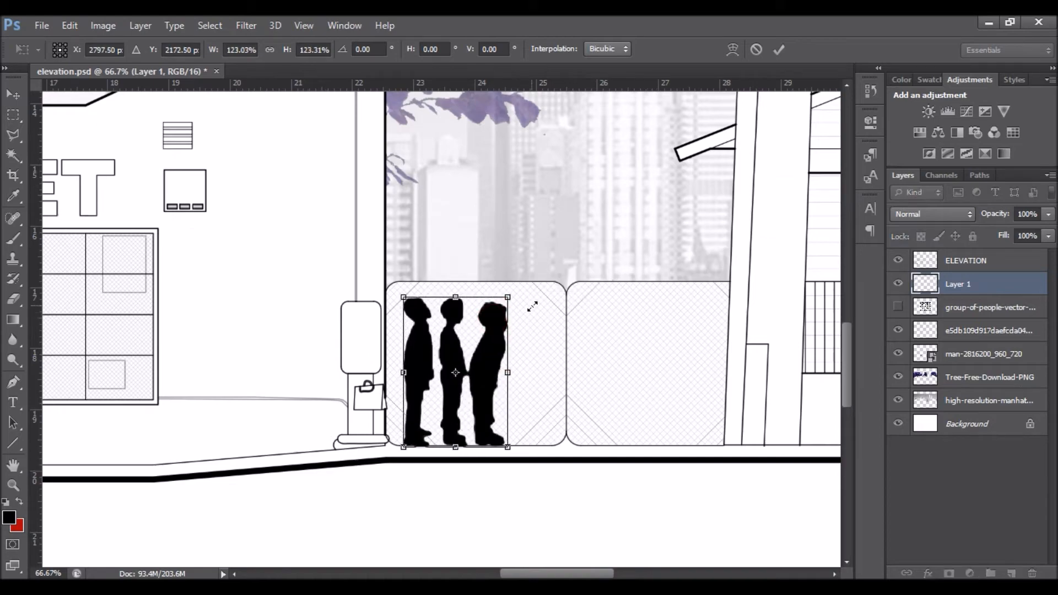
click(779, 50)
Rasterize the walking man layer man-2816200_960_720.
ctrl+alt+click(624, 361)
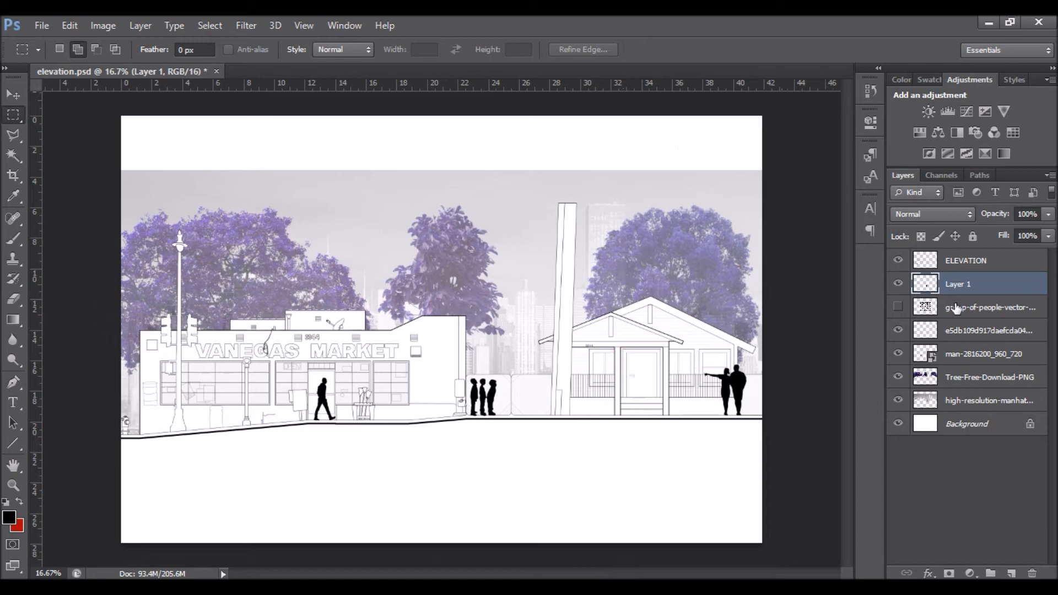
right_click(975, 356)
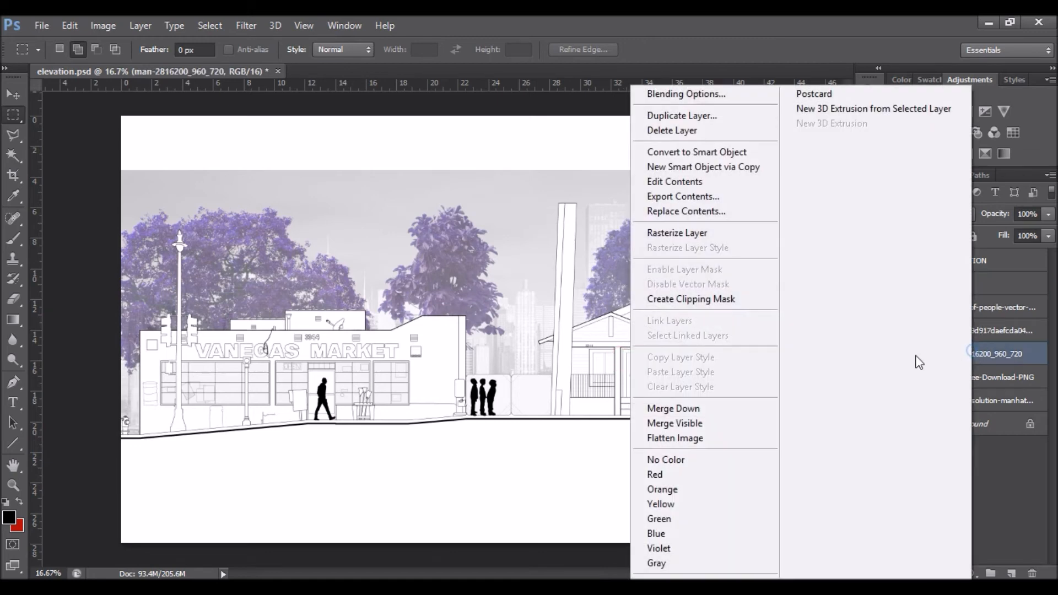
click(670, 235)
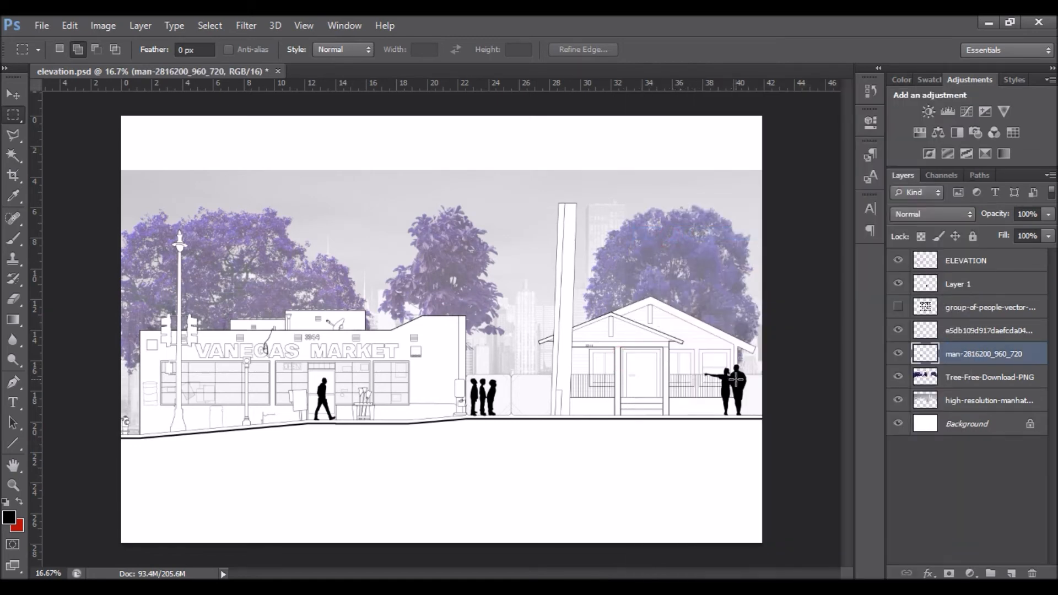
Select the walking man on his layer with the Magic Wand and add the boys on Layer 1 to the selection.
click(13, 155)
click(598, 405)
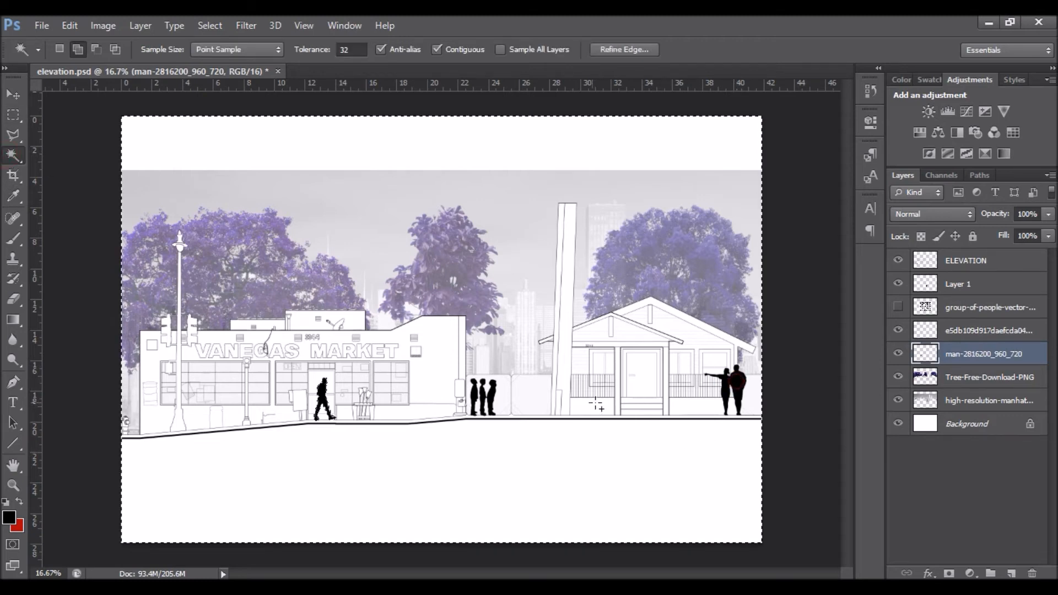
key(ctrl+d)
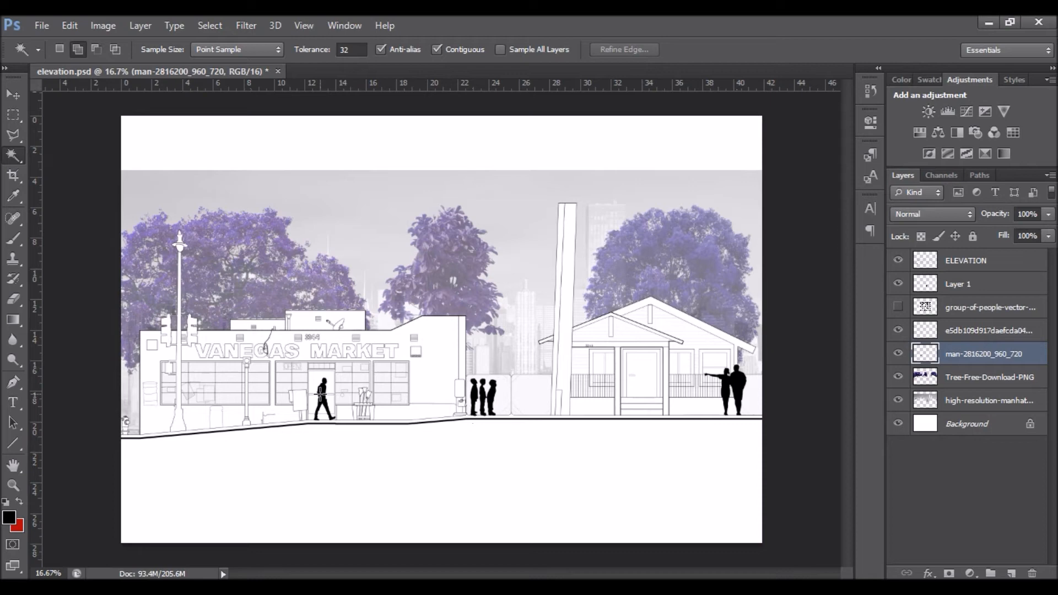
click(322, 394)
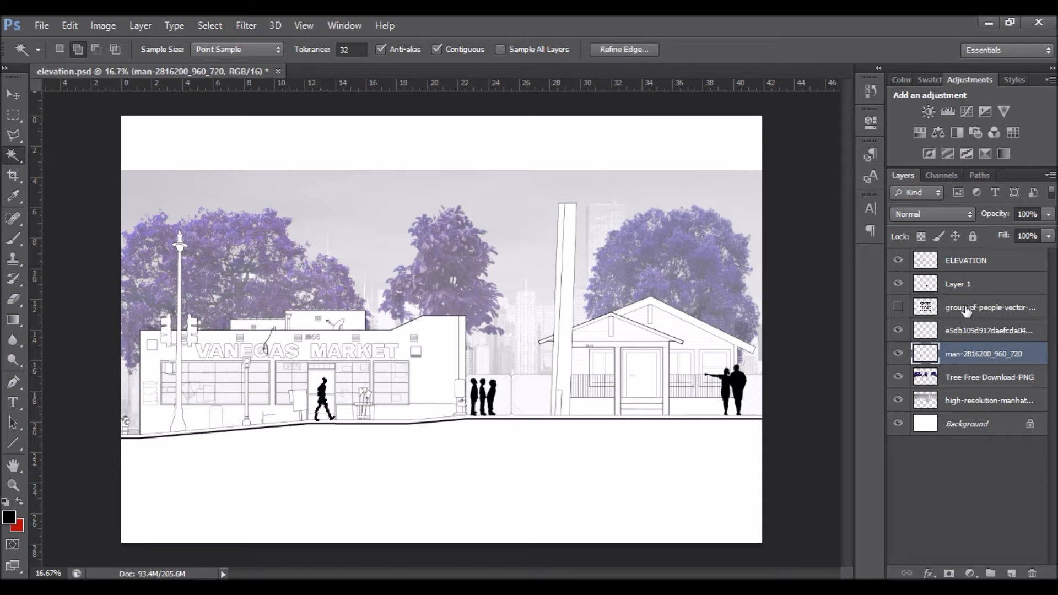
click(941, 294)
click(476, 395)
scroll(477, 397, up, 2)
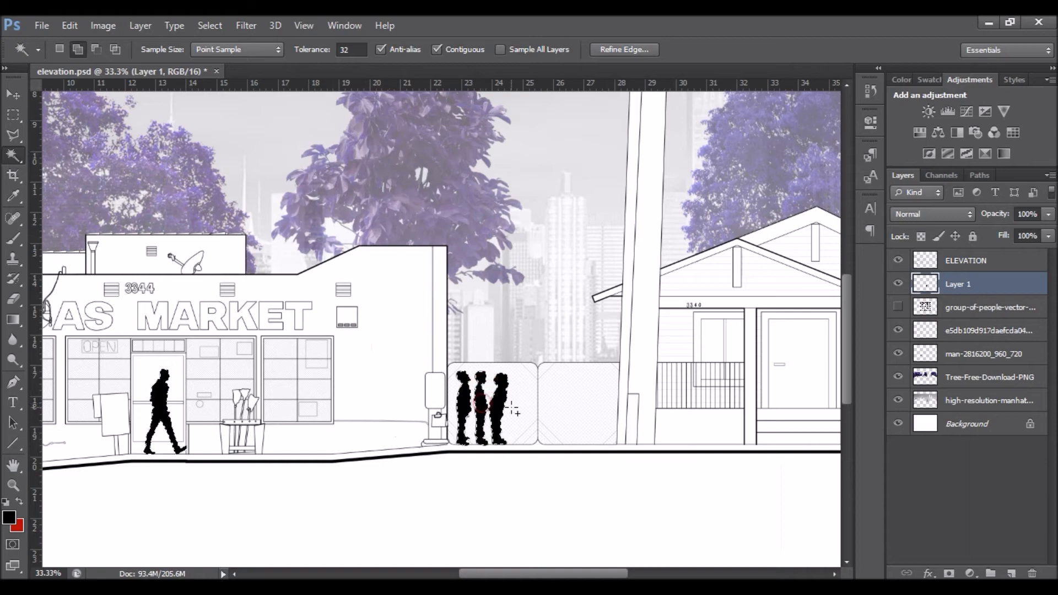
Add the couple on the e5db109d917daefcda04 layer to the Magic Wand selection of the people silhouettes.
scroll(511, 412, down, 1)
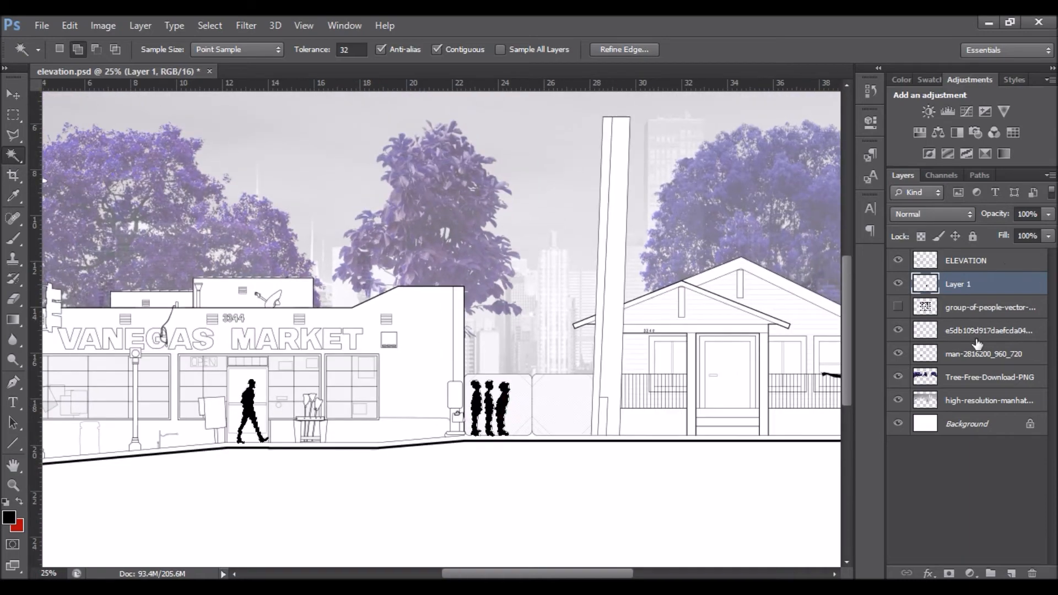
click(978, 334)
scroll(722, 383, right, 3)
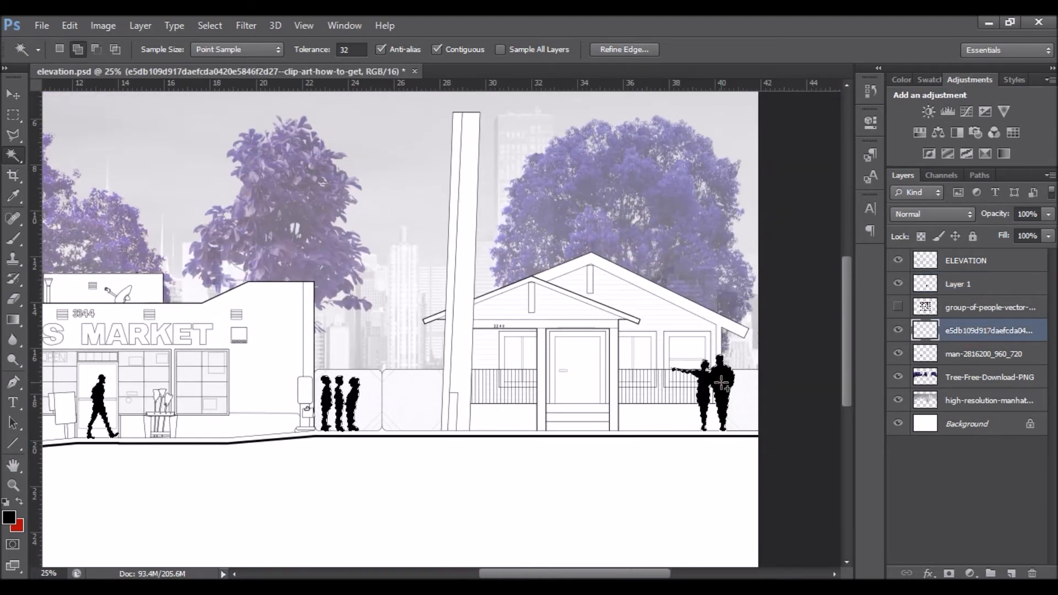
scroll(633, 395, down, 1)
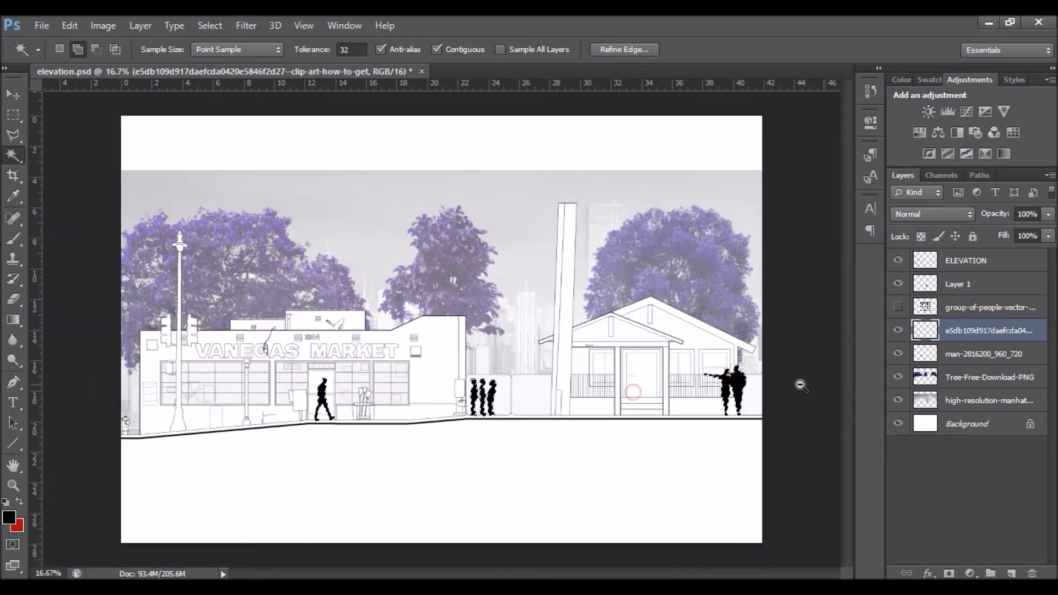
Create a new layer above the couple's layer and choose a light purple sampled from the trees as the brush colour.
click(1011, 574)
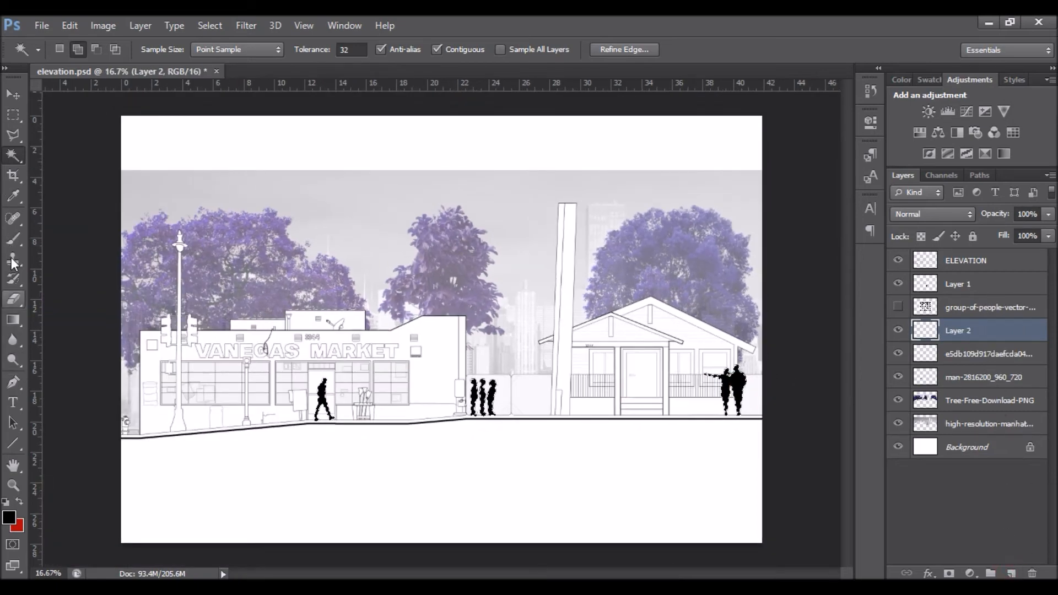
click(13, 239)
click(10, 518)
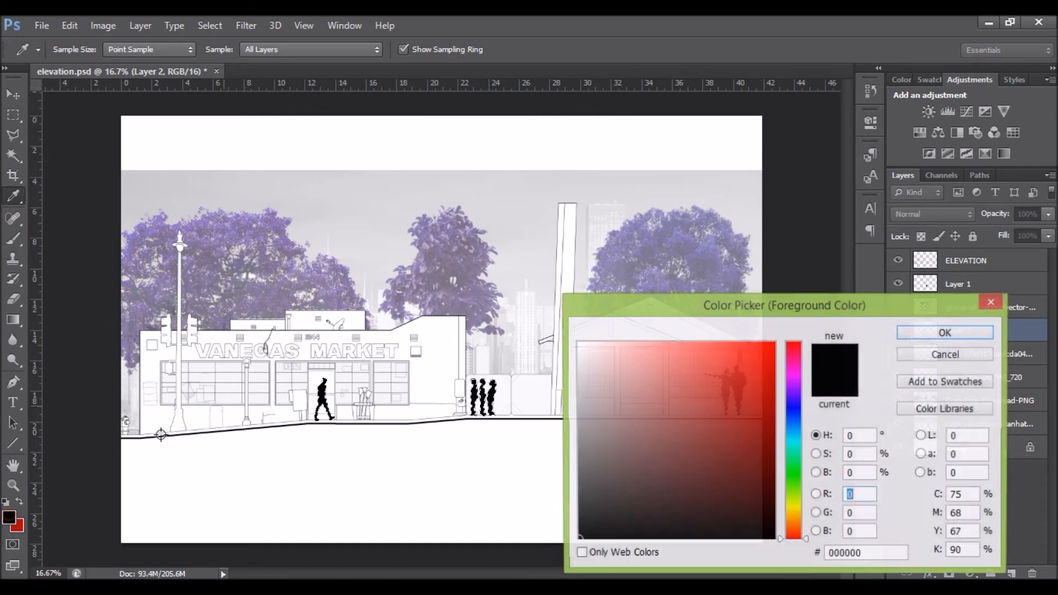
click(442, 285)
mouse_move(614, 394)
mouse_down()
mouse_move(643, 369)
mouse_move(628, 359)
mouse_move(622, 374)
mouse_move(643, 401)
mouse_move(645, 390)
mouse_up()
click(947, 332)
key(b)
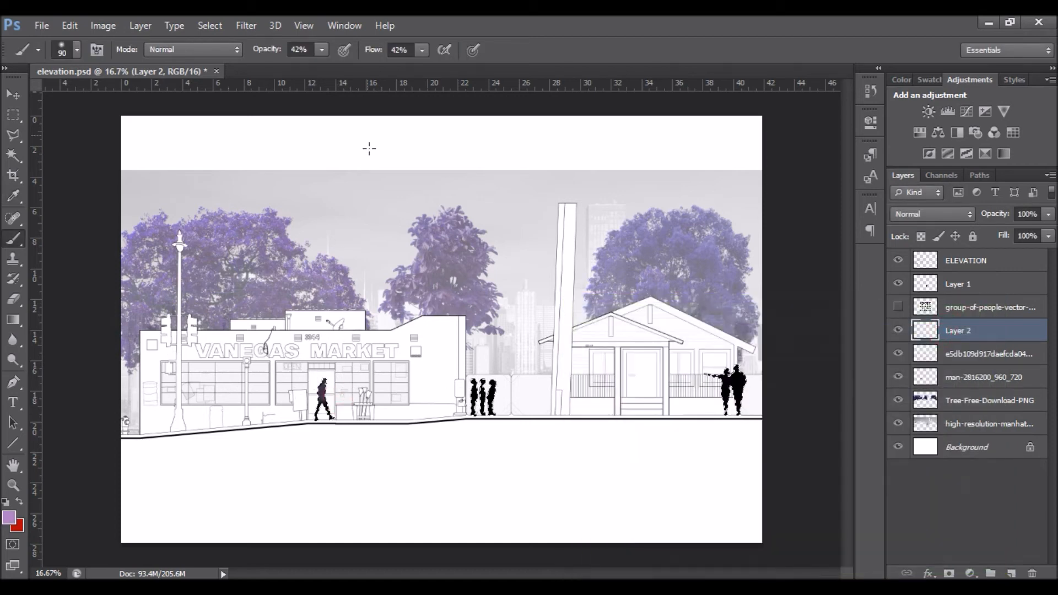
Set the brush opacity and flow to 100% and paint the selected walking man light purple.
click(321, 49)
drag(331, 67, 370, 68)
click(423, 49)
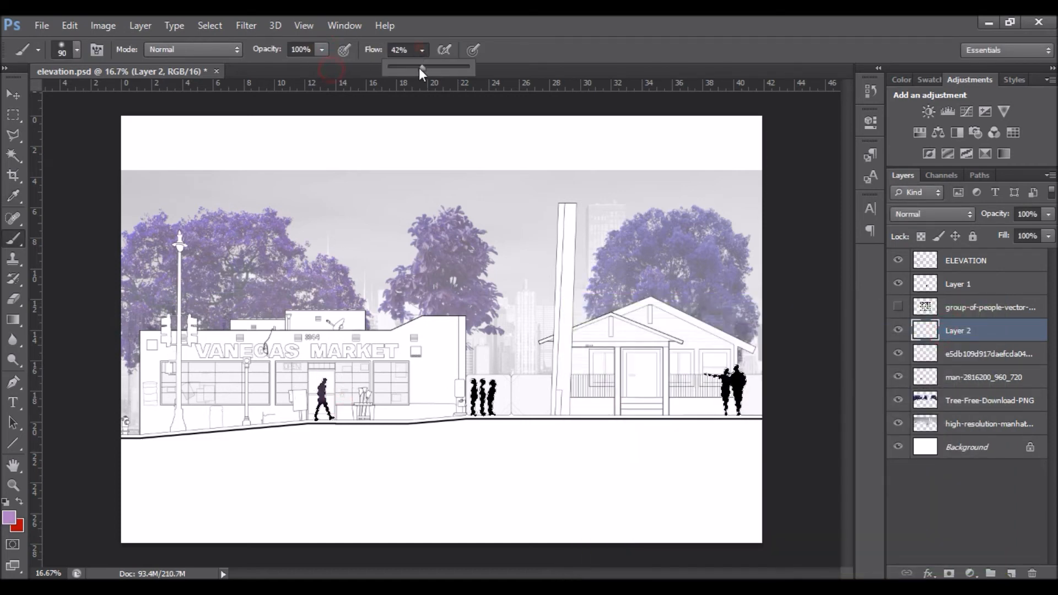
click(325, 431)
drag(324, 431, 324, 383)
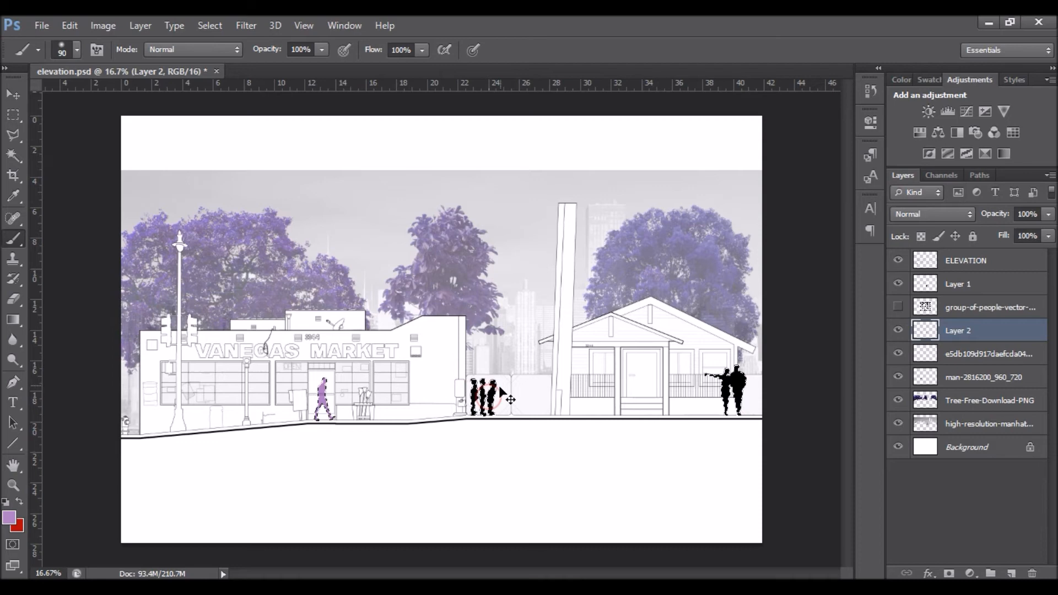
Move Layer 2 above Layer 1, paint the three boys and the couple light purple, and clear the selection.
scroll(502, 383, up, 1)
drag(944, 332, 945, 280)
drag(564, 408, 319, 428)
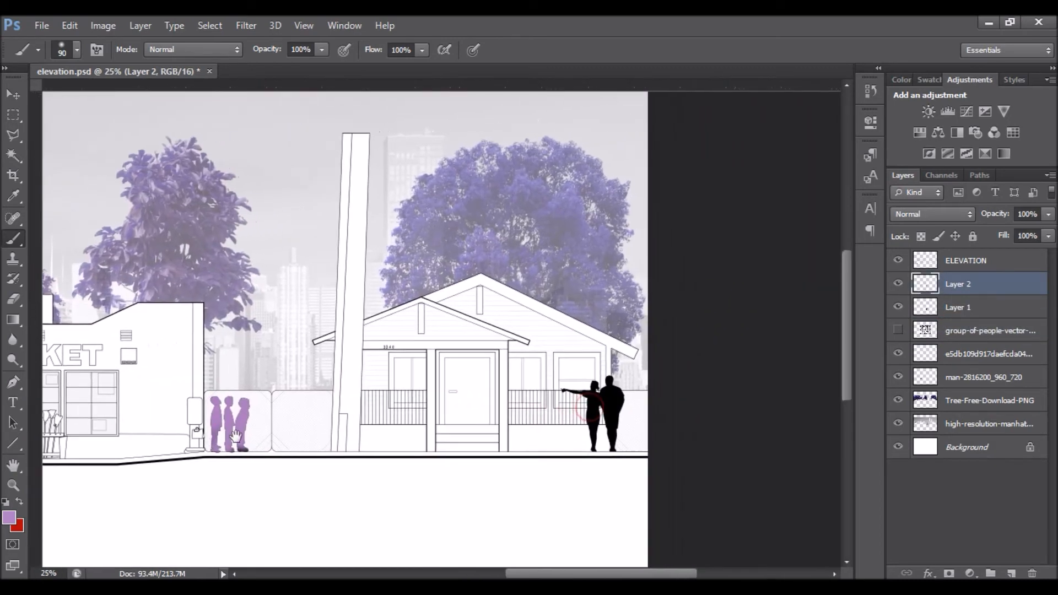
drag(244, 450, 219, 448)
mouse_move(568, 391)
mouse_down()
mouse_move(597, 470)
mouse_move(587, 339)
mouse_up()
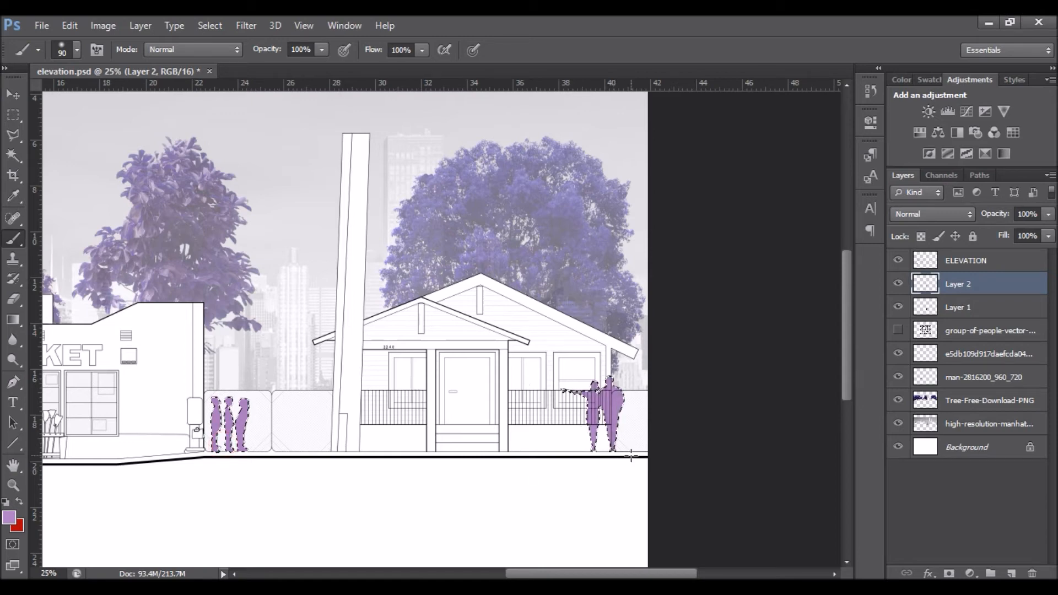
key(ctrl+d)
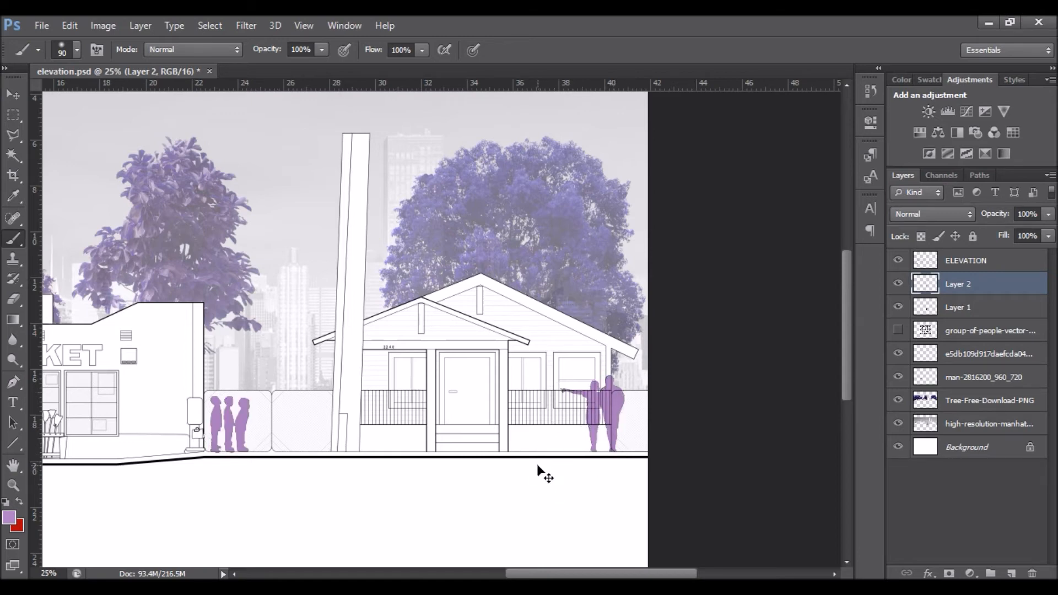
Restack Layer 1, the couple's layer and the walking man's layer above ELEVATION, with Layer 2 at the very top.
ctrl+alt+click(596, 436)
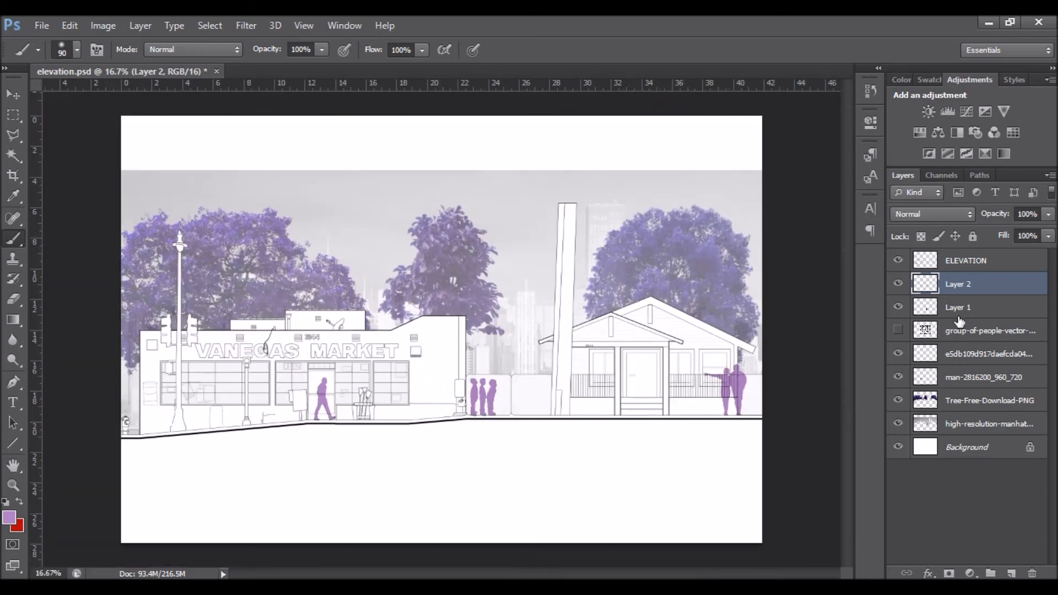
click(969, 264)
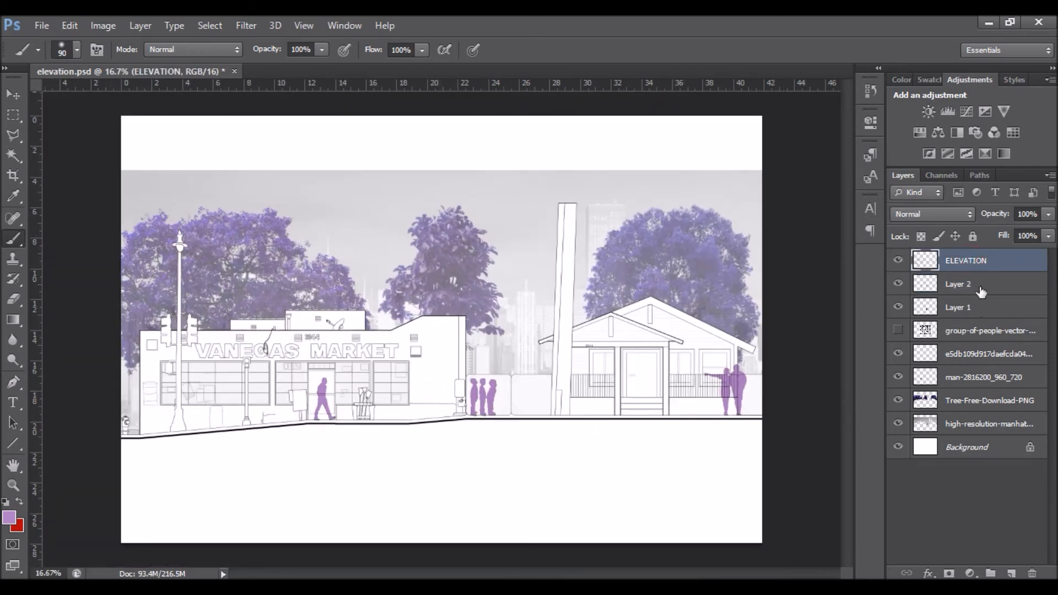
click(975, 336)
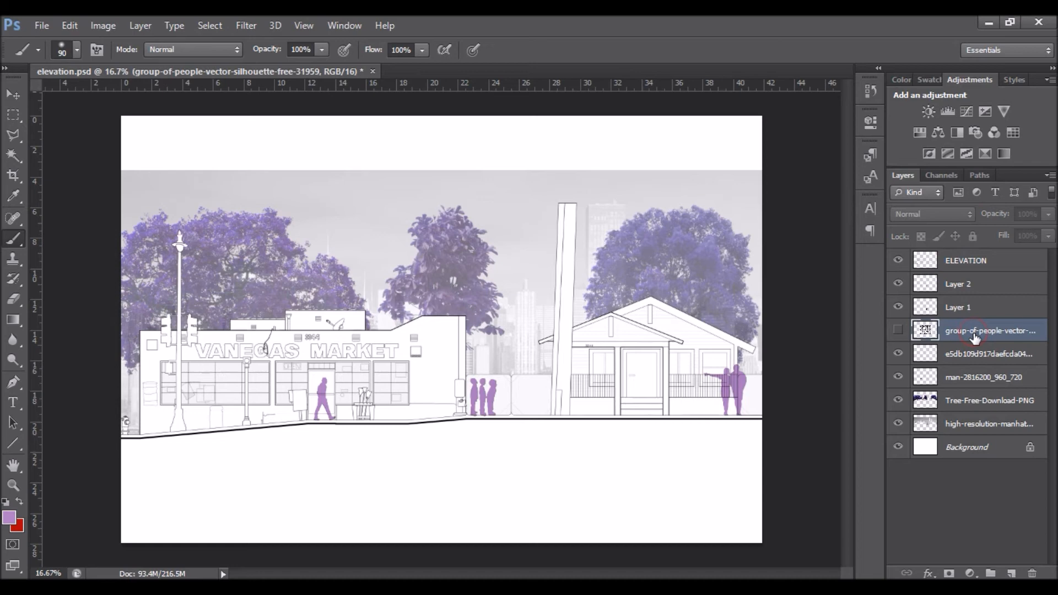
drag(975, 318, 972, 253)
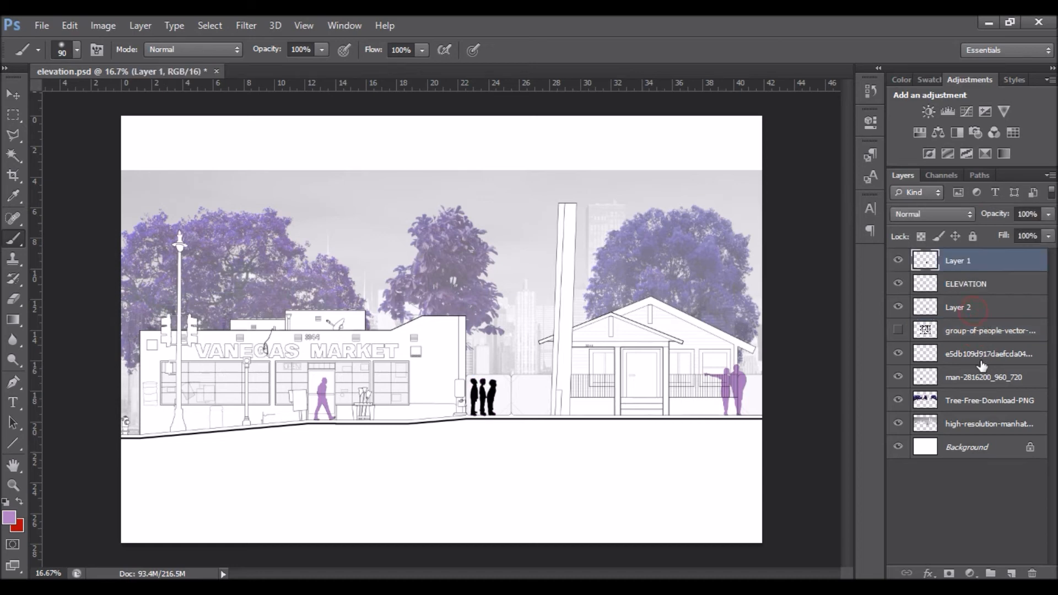
drag(982, 359, 975, 255)
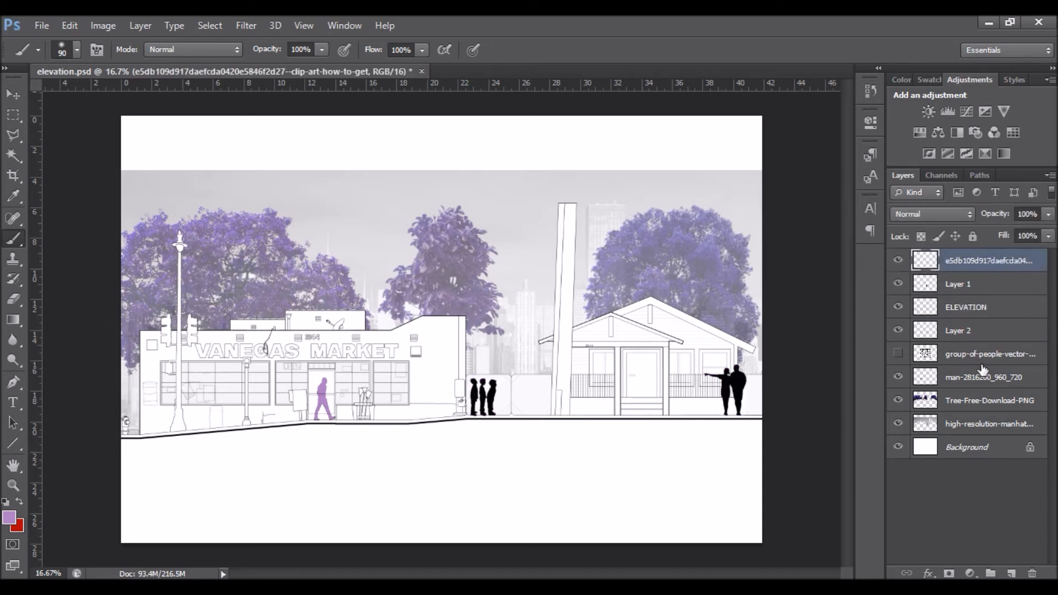
drag(984, 377, 976, 257)
drag(962, 358, 962, 255)
Set Layer 2's blend mode to Lighten and its opacity to 67%.
scroll(749, 430, up, 1)
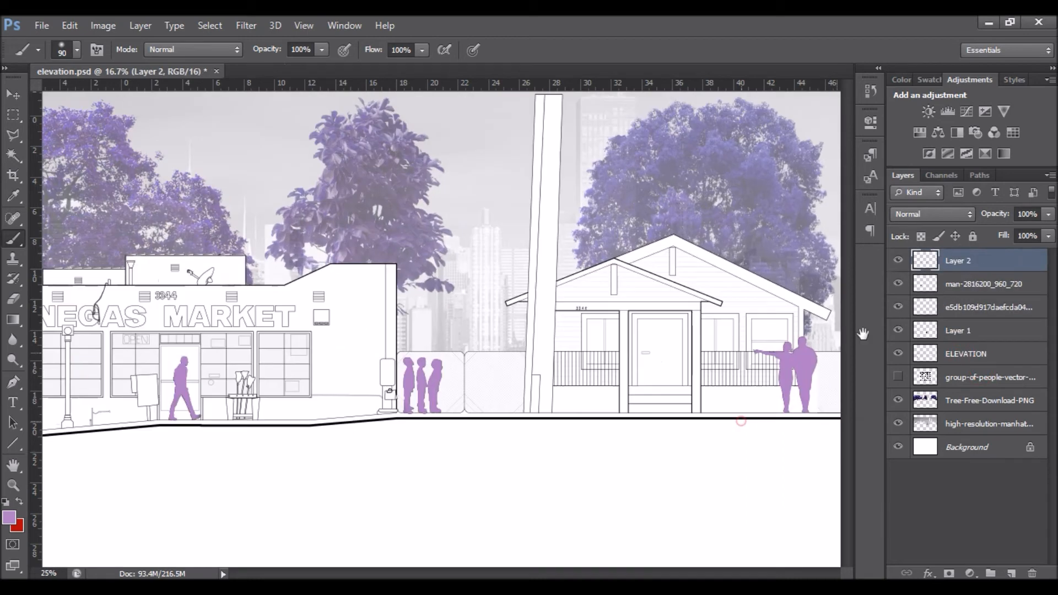
scroll(739, 423, right, 2)
click(931, 214)
click(949, 136)
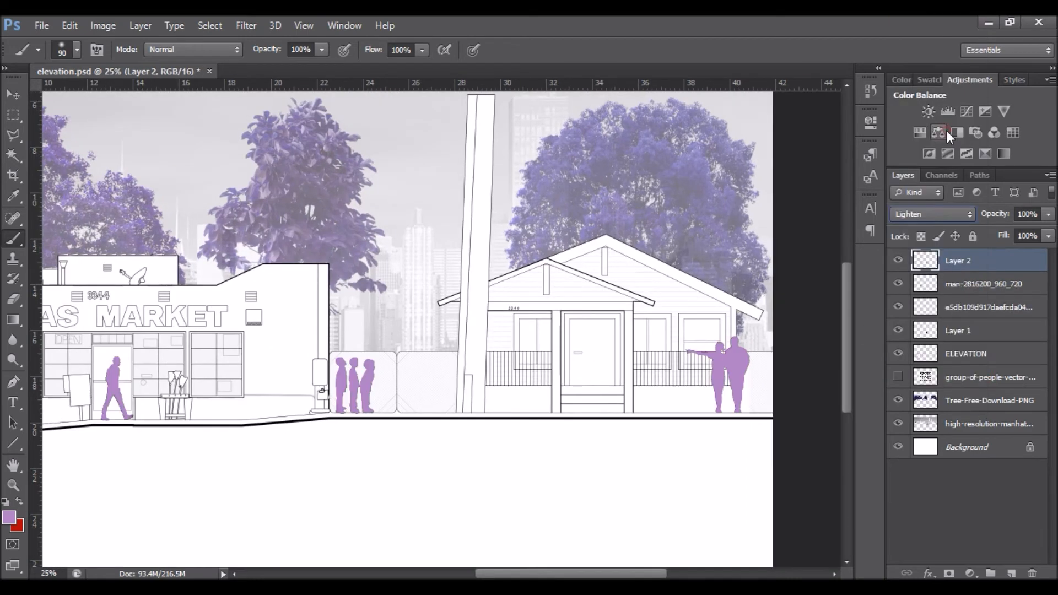
scroll(753, 377, down, 1)
click(1049, 214)
drag(1033, 233, 1022, 236)
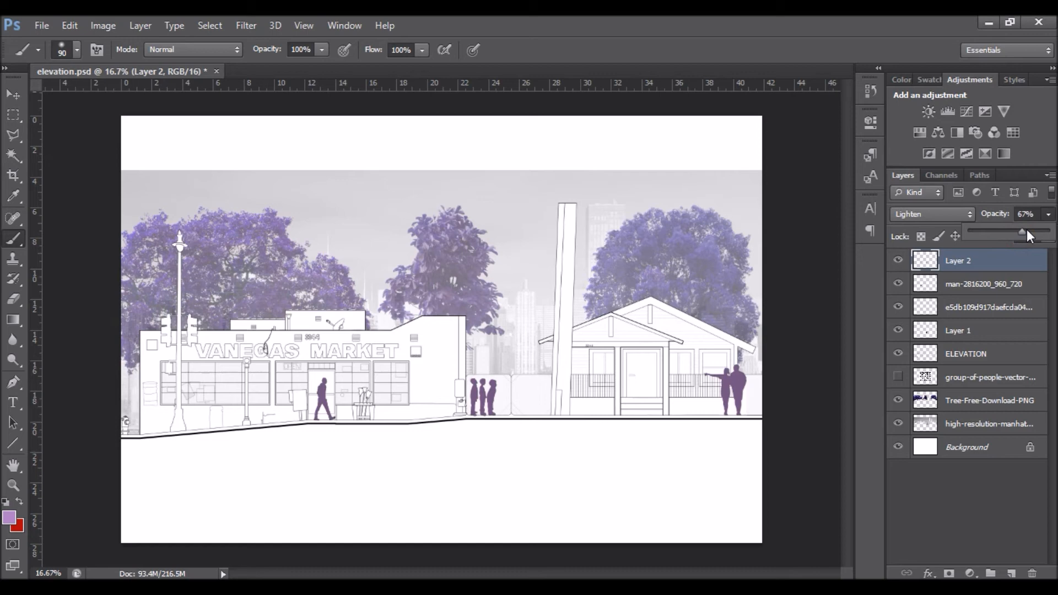
ctrl+click(526, 336)
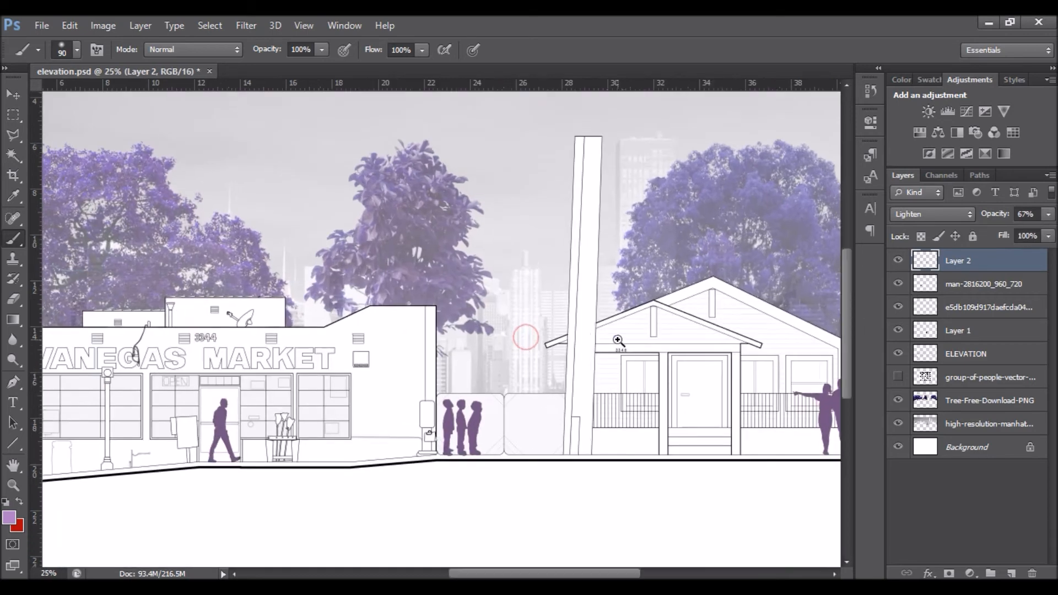
alt+click(618, 339)
Crop the canvas to remove the blank strip above the sky and most of the white area below the street line.
click(969, 446)
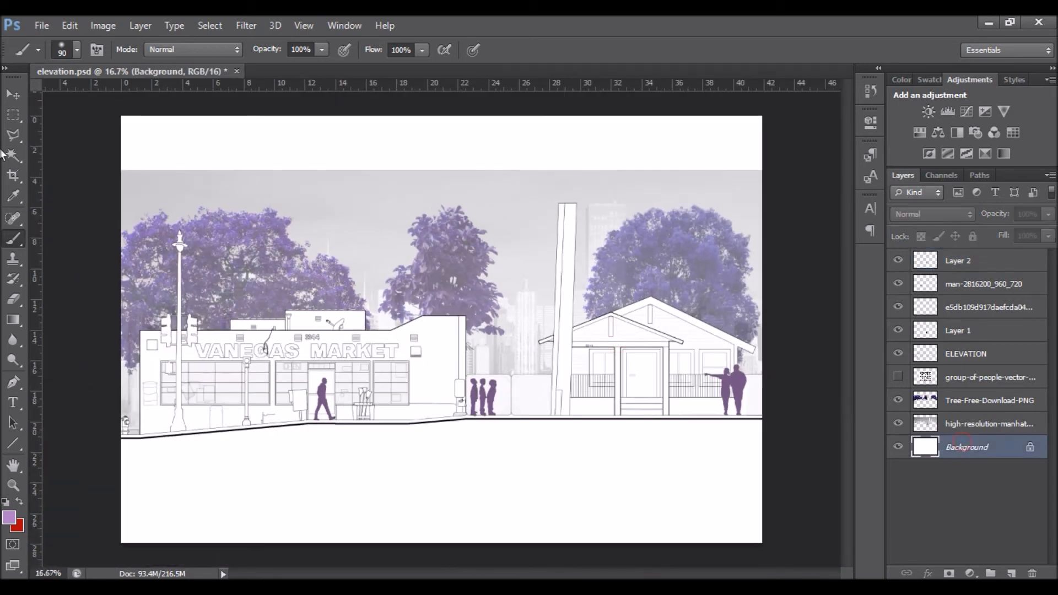
click(15, 178)
drag(444, 115, 445, 144)
drag(447, 497, 442, 466)
click(778, 49)
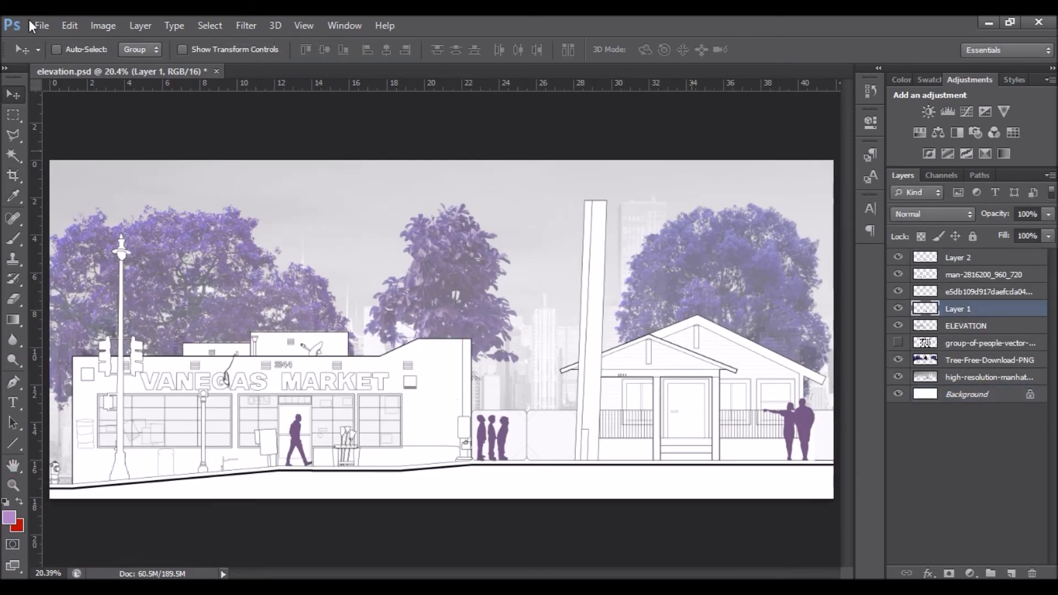
Place the image flying-bird-png-flying-birds-clipart-biezumd-7919 from the Desktop into the elevation.
click(41, 26)
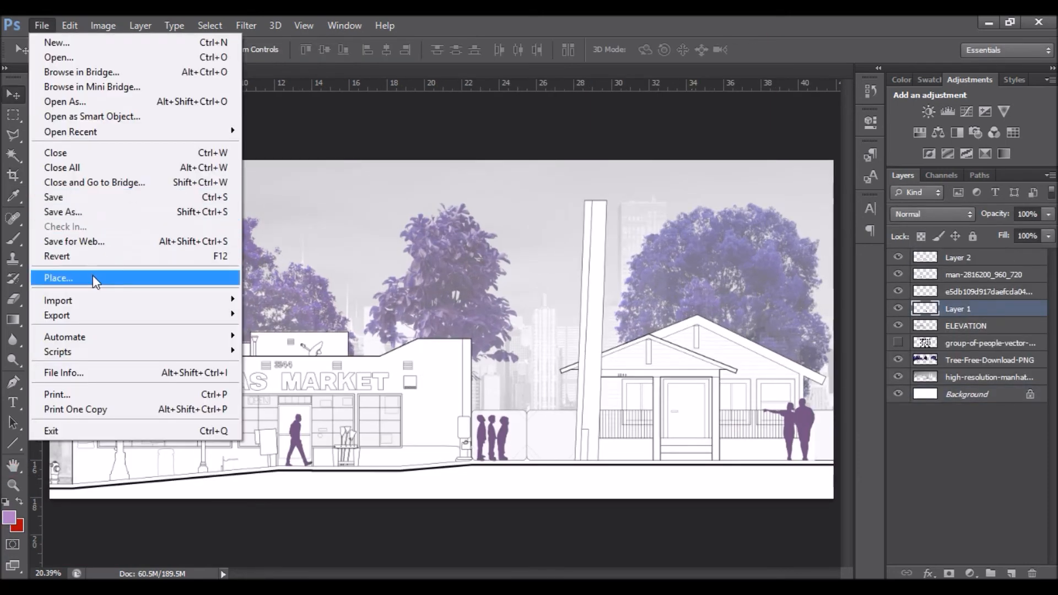
click(59, 278)
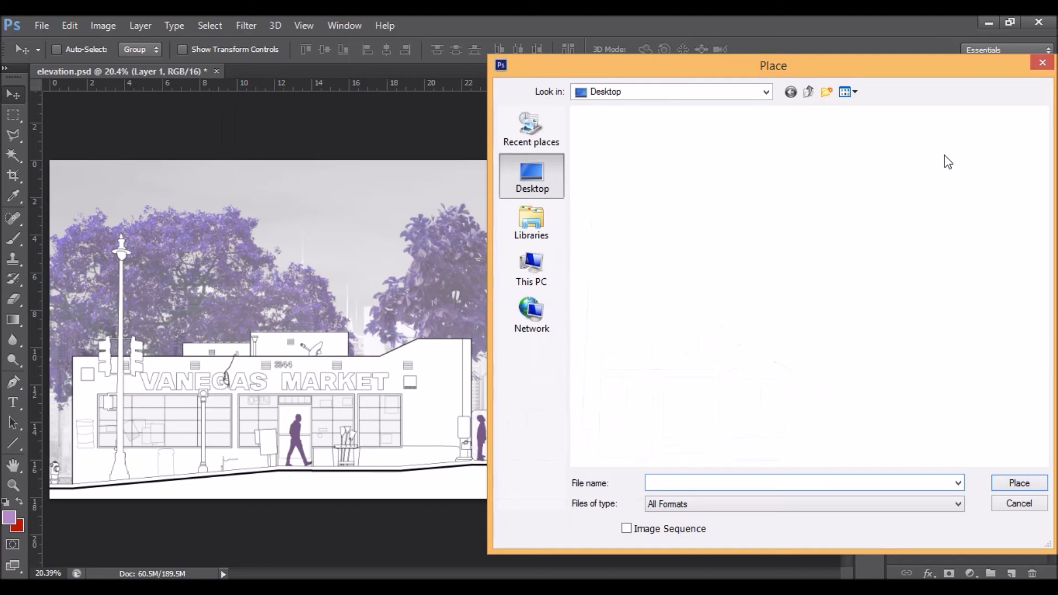
scroll(868, 356, down, 6)
click(771, 377)
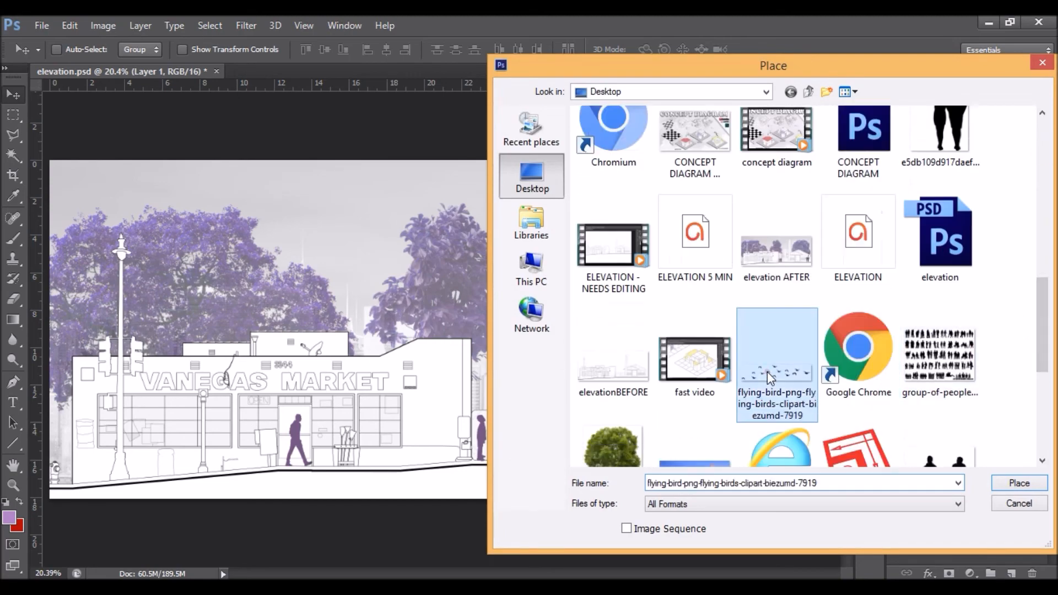
double_click(767, 372)
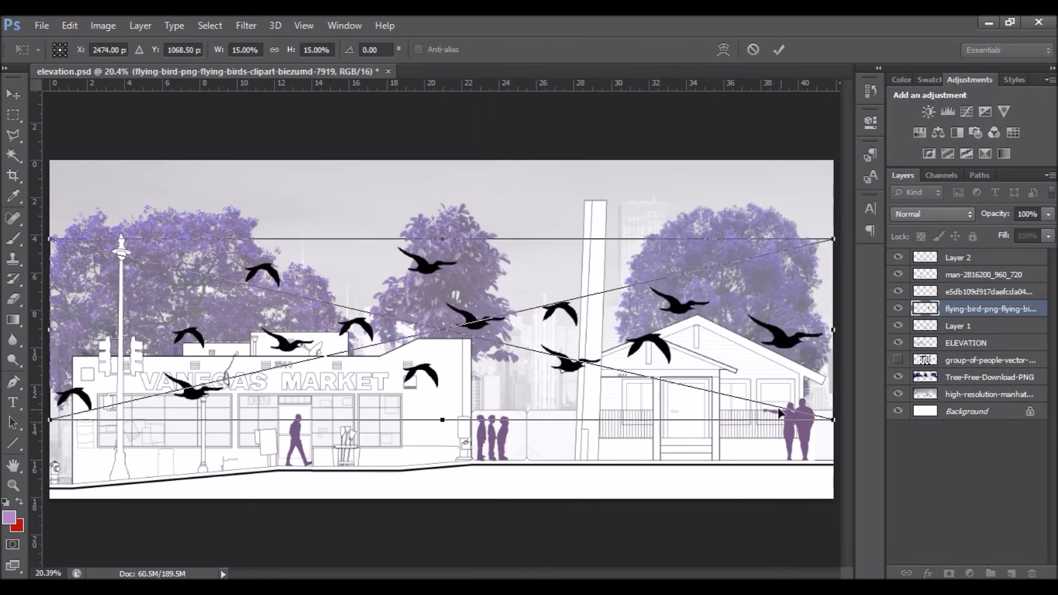
Scale the birds to about 6.15%, rotate them about -6.7°, position them in the sky above the market, and commit the placement.
drag(822, 413, 370, 255)
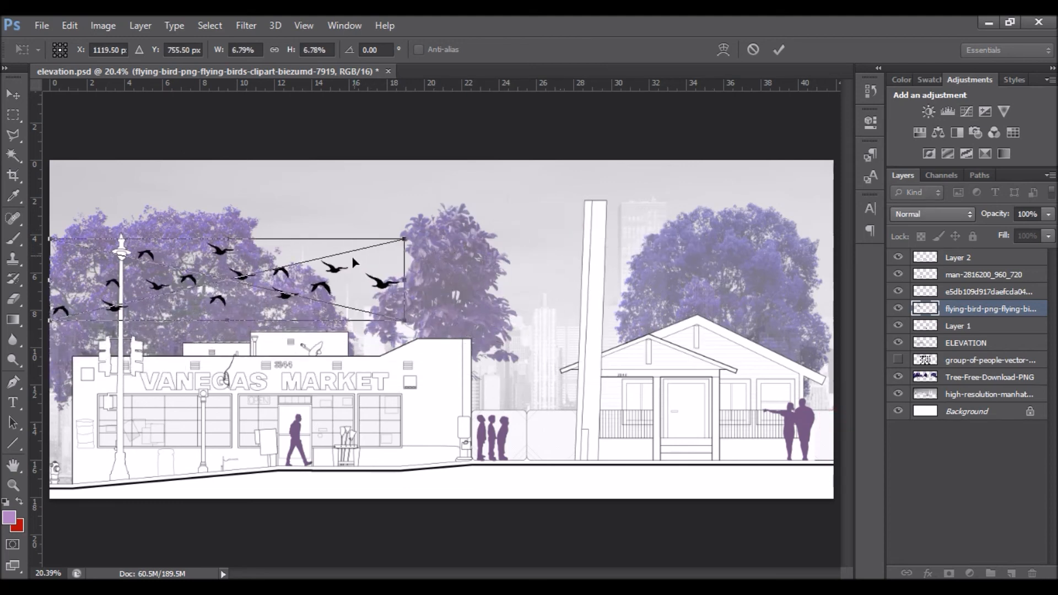
drag(335, 273, 493, 260)
drag(498, 308, 506, 289)
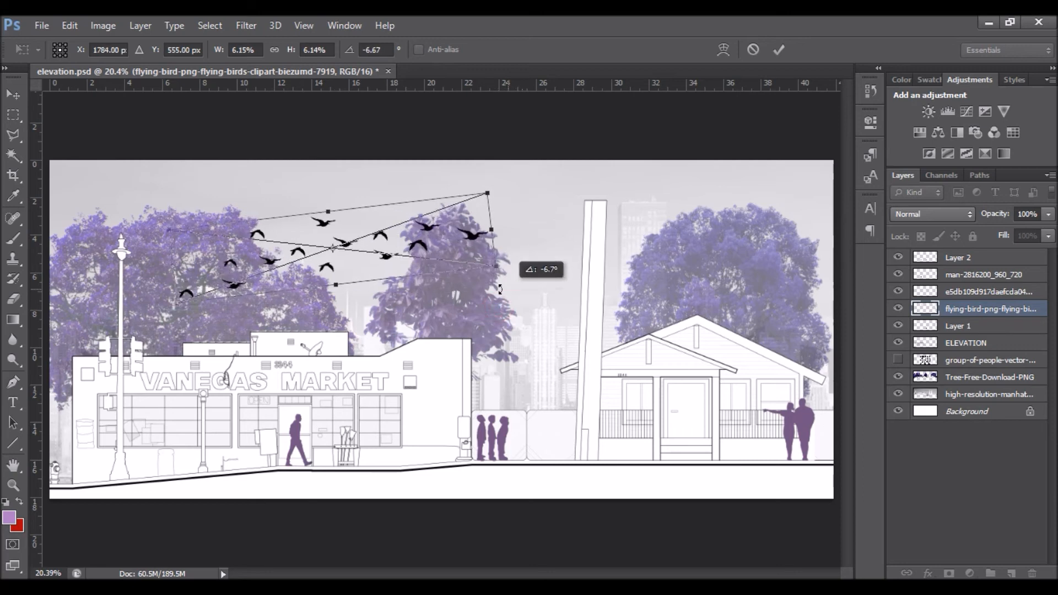
click(778, 49)
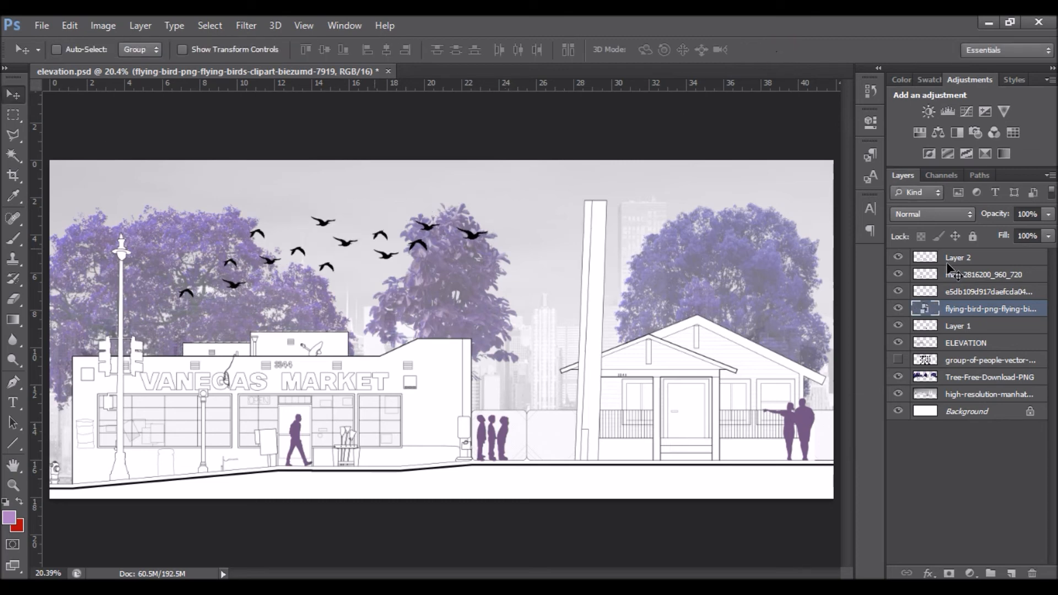
Rasterize the flying-bird layer and select all the birds by picking the empty background with the Magic Wand and inverting the selection.
right_click(948, 312)
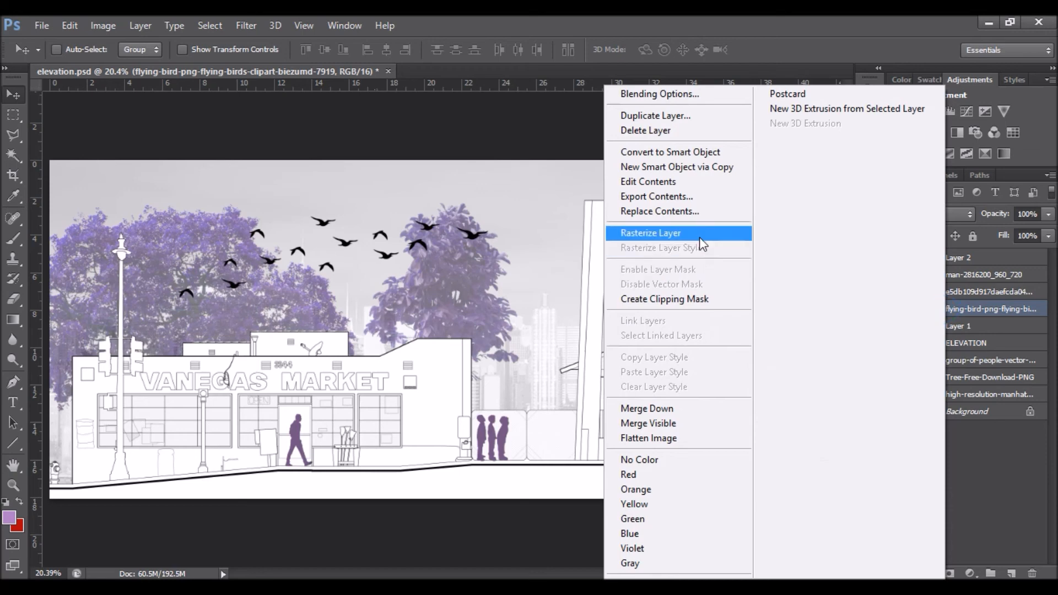
click(699, 237)
click(13, 155)
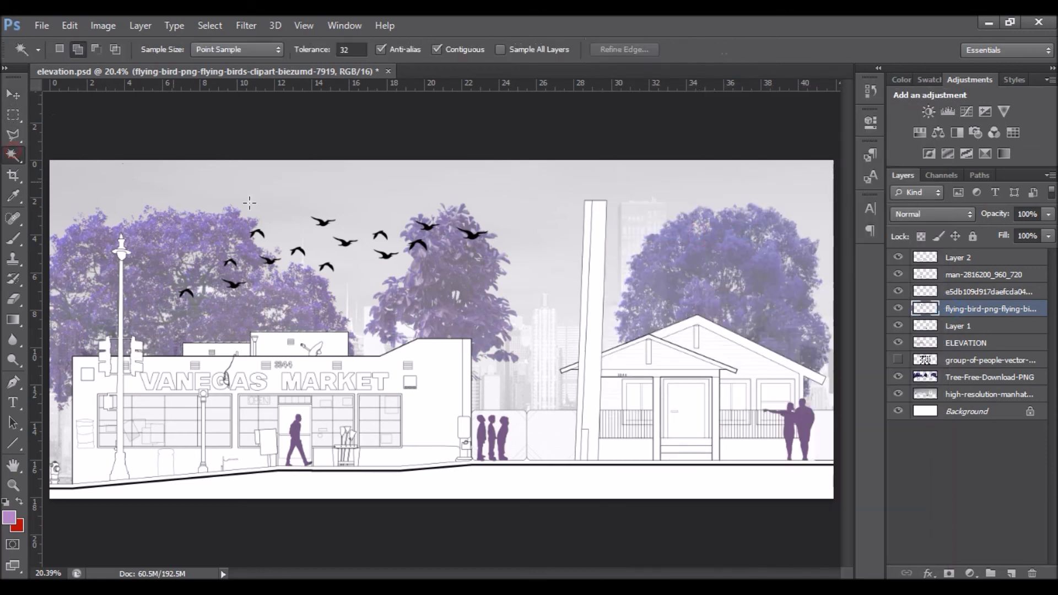
click(259, 201)
right_click(260, 202)
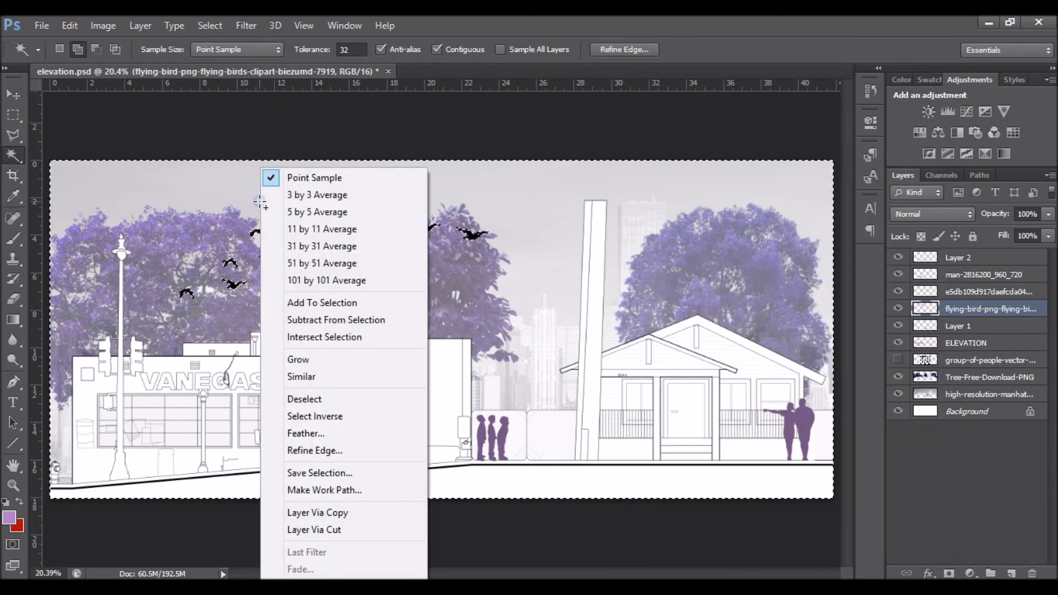
click(329, 416)
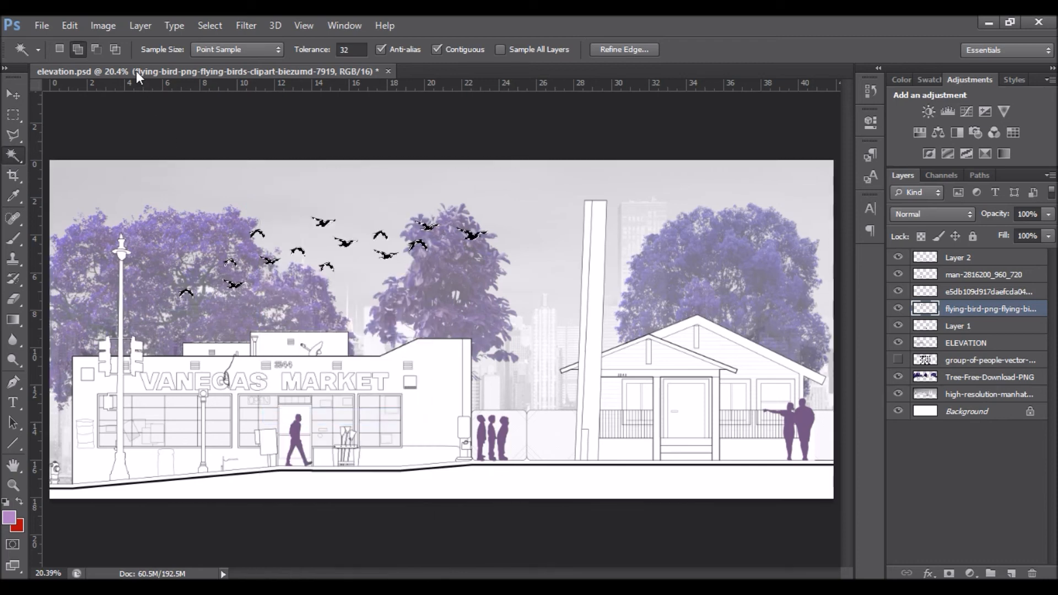
Fill the selected birds with a purple sampled from the tree foliage, made slightly brighter and more saturated, at 100% opacity, and deselect.
click(68, 25)
click(125, 236)
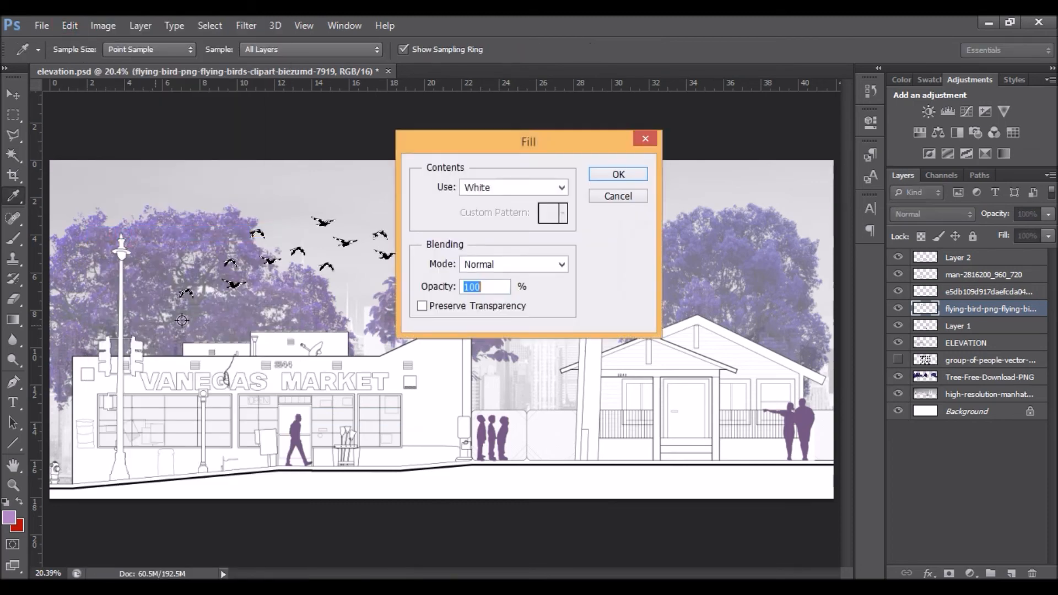
click(160, 272)
click(551, 189)
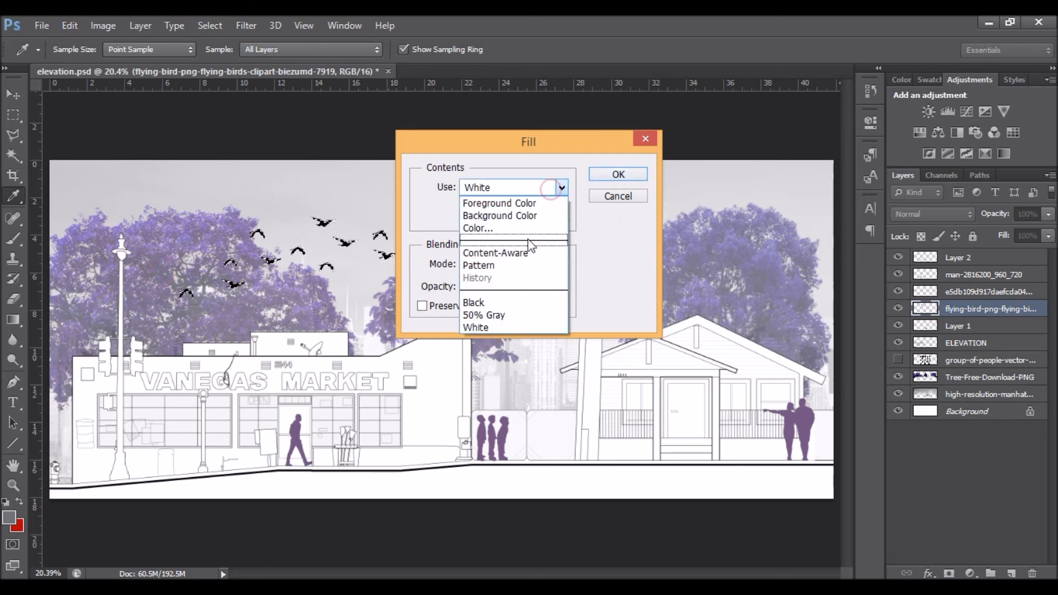
click(528, 229)
click(200, 266)
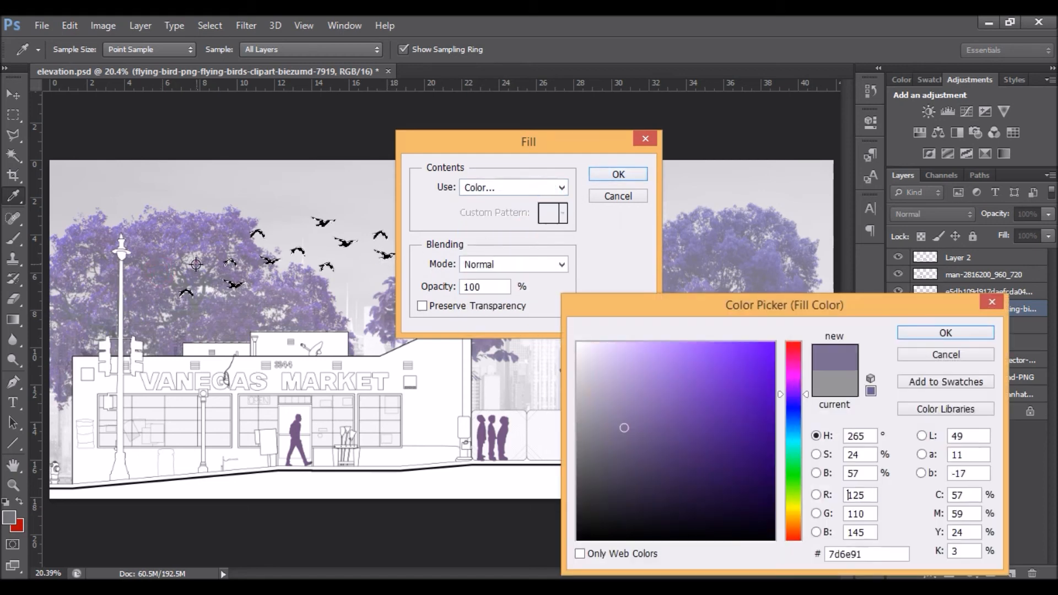
mouse_move(638, 402)
mouse_down()
mouse_move(662, 388)
mouse_move(653, 407)
mouse_up()
click(962, 336)
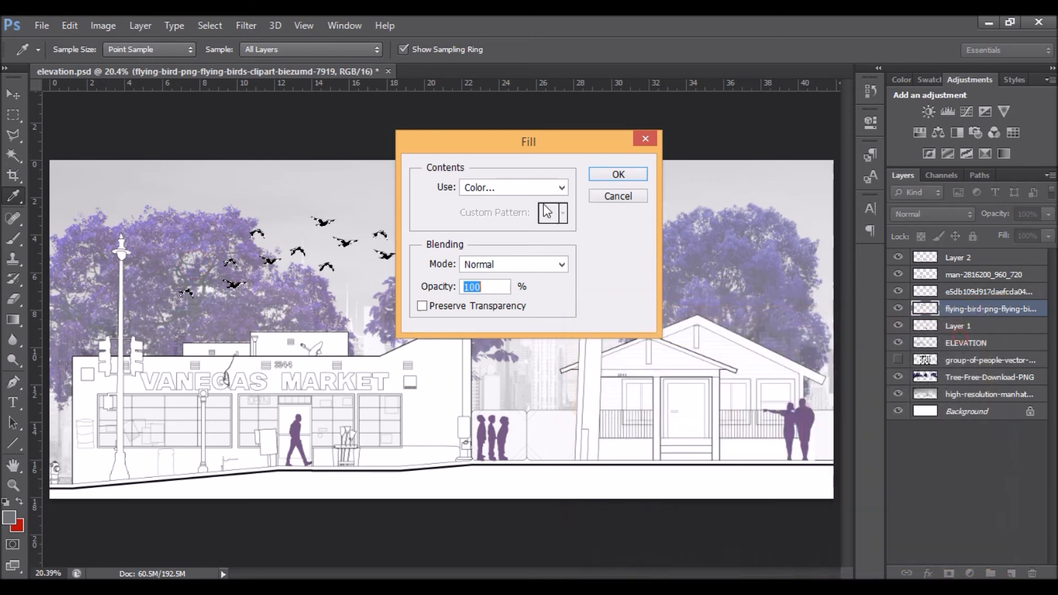
click(618, 174)
key(w)
key(ctrl+d)
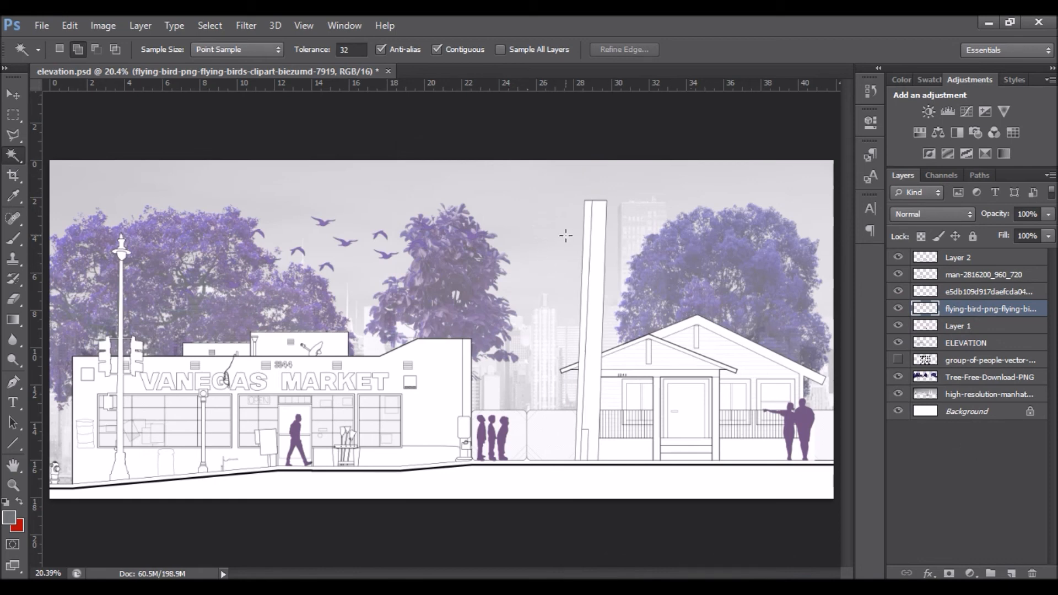
Rotate the flock of birds about -8.89°, move it up and to the right in the sky, and commit the transform.
key(ctrl+t)
drag(493, 298, 518, 301)
drag(380, 238, 365, 225)
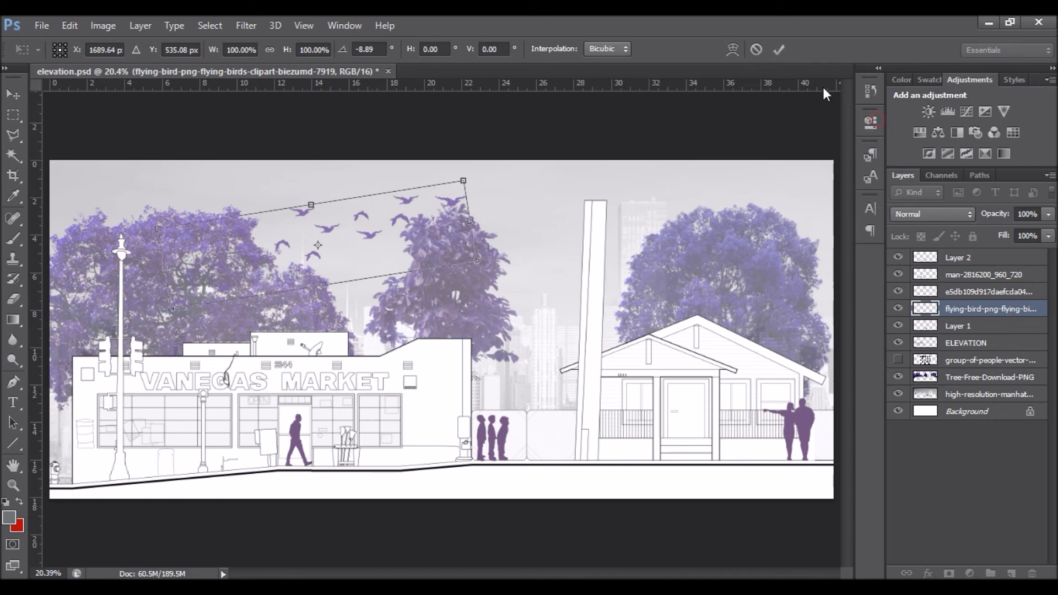
click(781, 49)
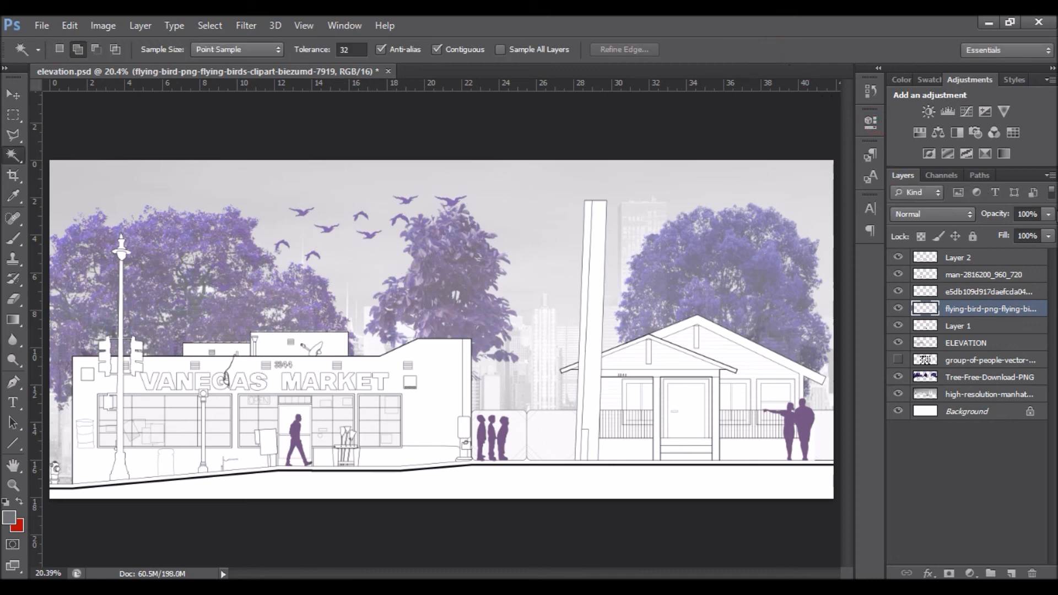
Lower the flying-bird layer's opacity to 33% and move the flock left into the sky between the two trees above the market.
click(1048, 214)
click(990, 230)
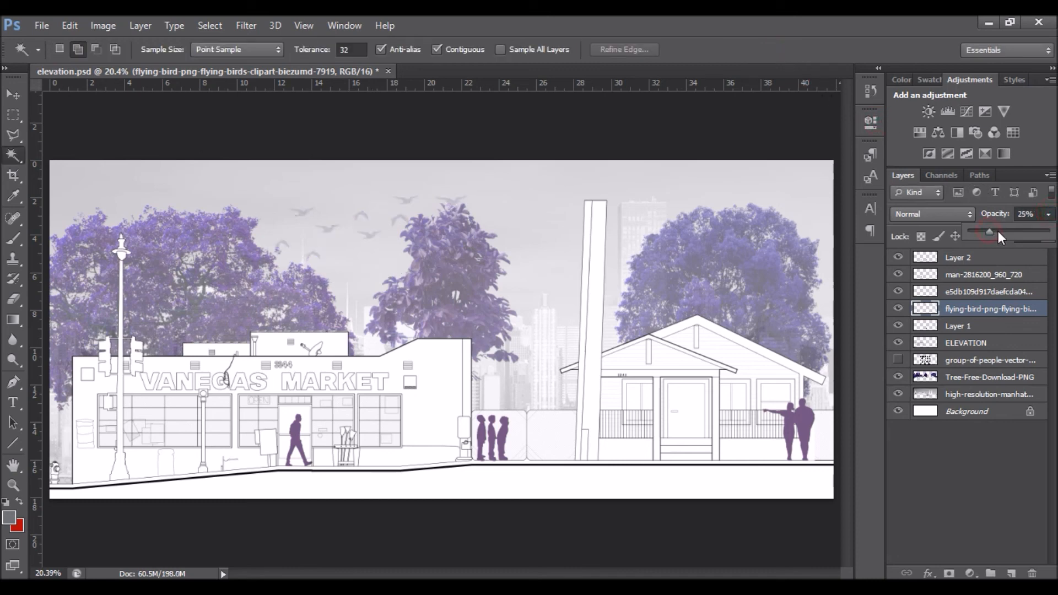
drag(1020, 228, 996, 237)
click(12, 94)
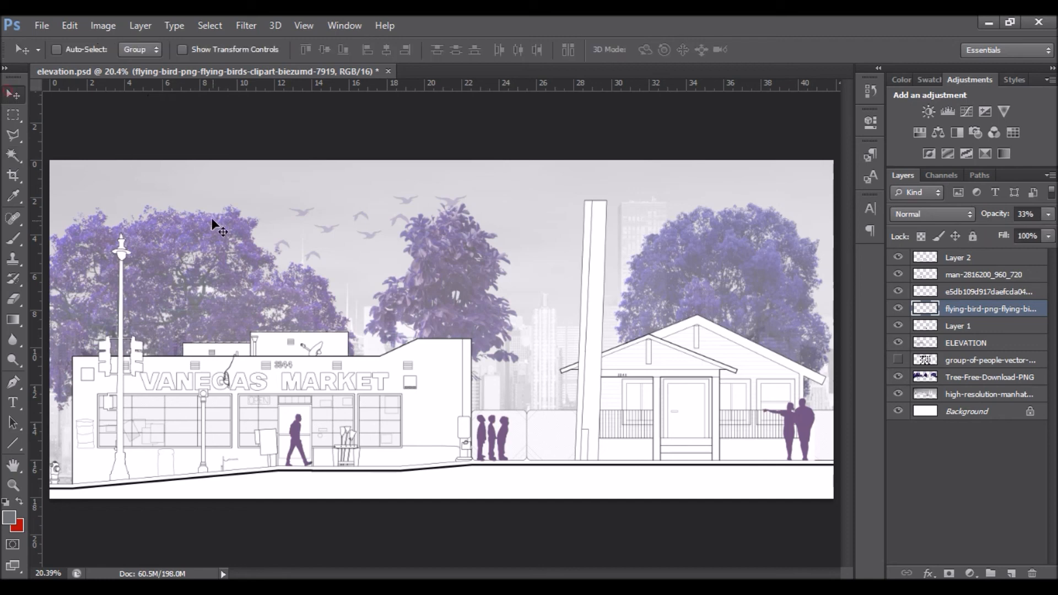
drag(297, 212, 246, 215)
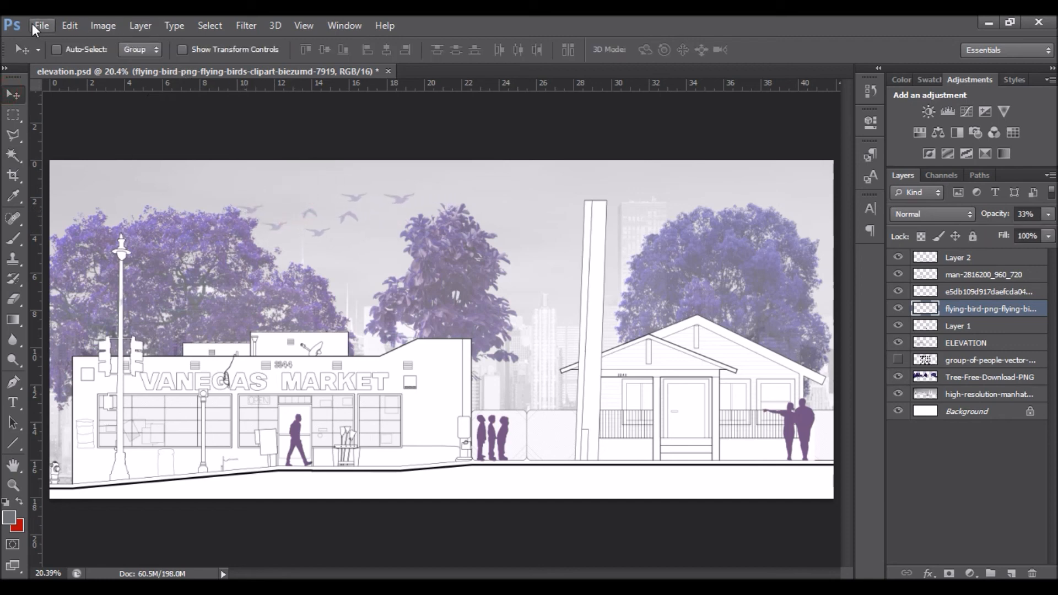